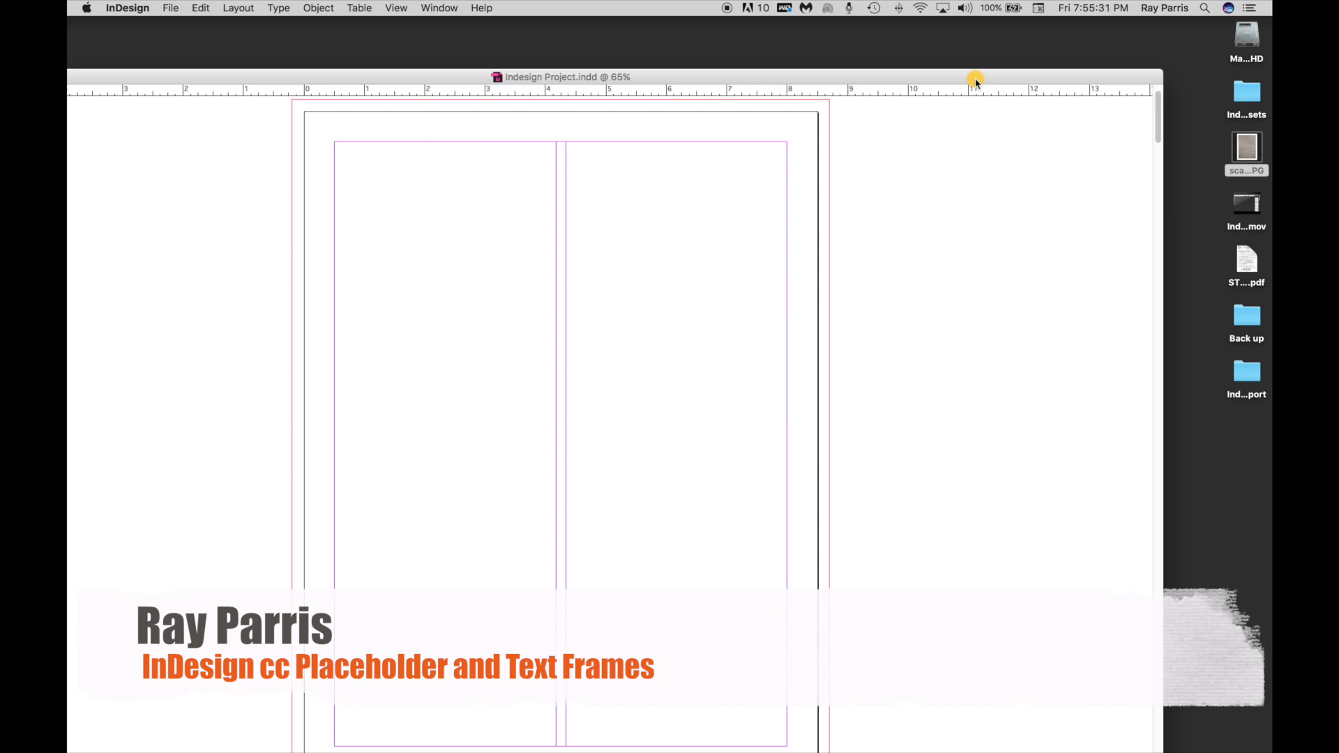
Open the scamp sketch image and move its window beside the InDesign page.
{"action": "double_click", "coordinate": [1246, 148]}
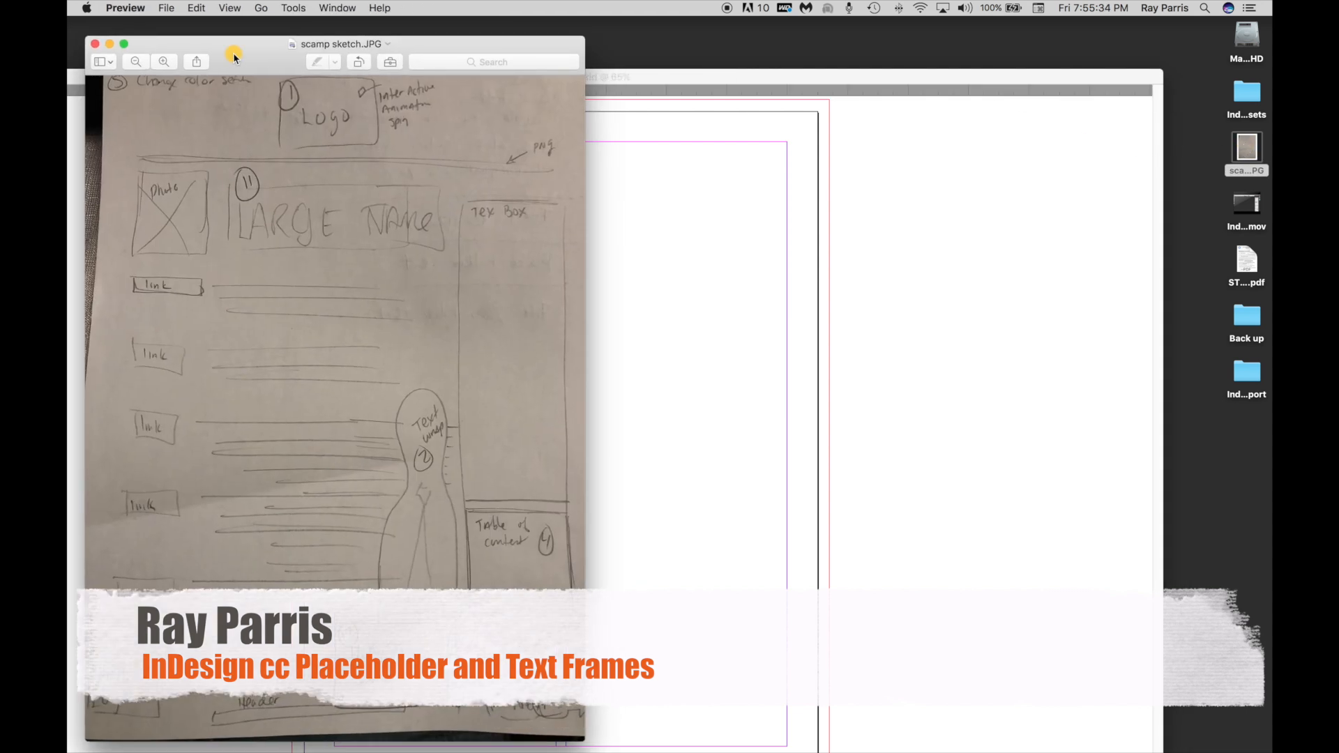
{"action": "mouse_move", "coordinate": [234, 55]}
{"action": "left_mouse_down"}
{"action": "mouse_move", "coordinate": [758, 68]}
{"action": "mouse_move", "coordinate": [826, 60]}
{"action": "mouse_move", "coordinate": [813, 47]}
{"action": "left_mouse_up"}
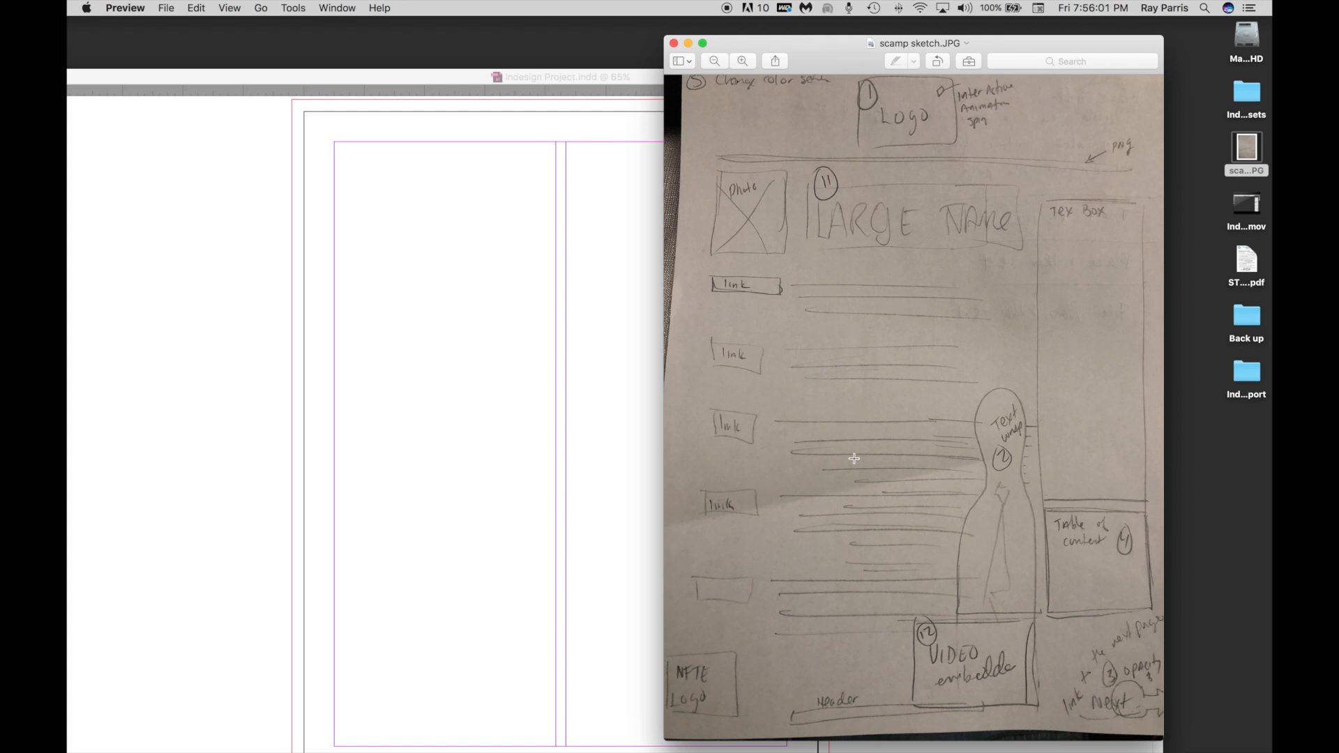
{"action": "left_click_drag", "start_coordinate": [828, 67], "coordinate": [878, 60]}
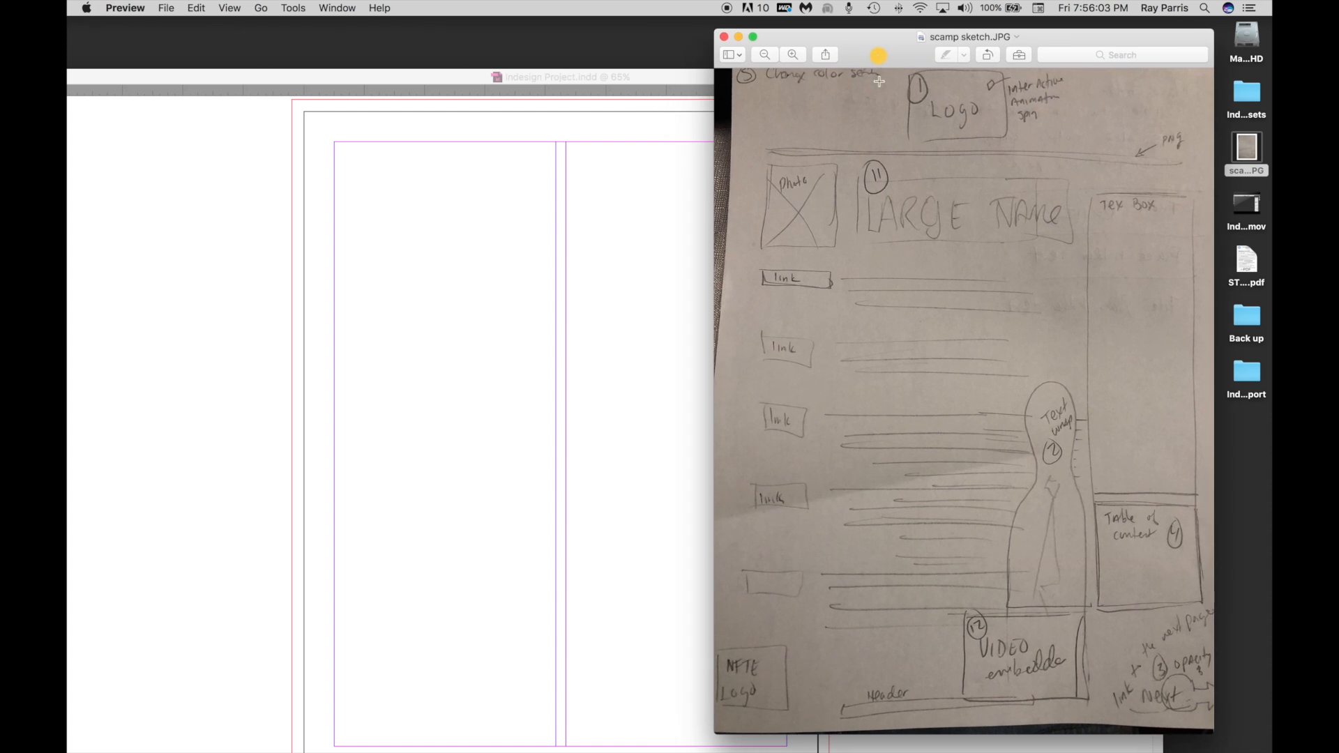
Shrink the sketch window, zoom out until the whole sketch fits, and place it clear of the document page.
{"action": "mouse_move", "coordinate": [1209, 729]}
{"action": "left_mouse_down"}
{"action": "mouse_move", "coordinate": [1144, 616]}
{"action": "mouse_move", "coordinate": [1176, 555]}
{"action": "left_mouse_up"}
{"action": "left_click", "coordinate": [766, 53]}
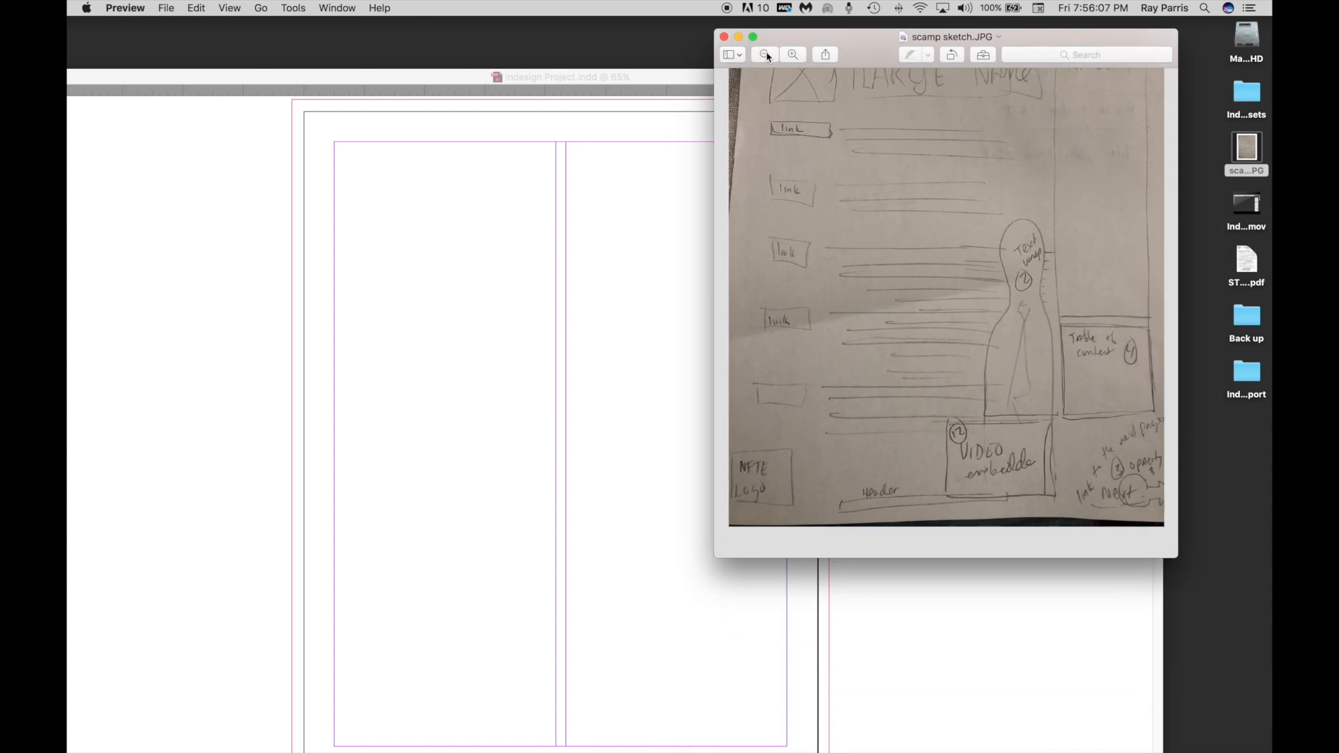
{"action": "left_click", "coordinate": [765, 54]}
{"action": "left_click", "coordinate": [765, 54]}
{"action": "left_click", "coordinate": [766, 54]}
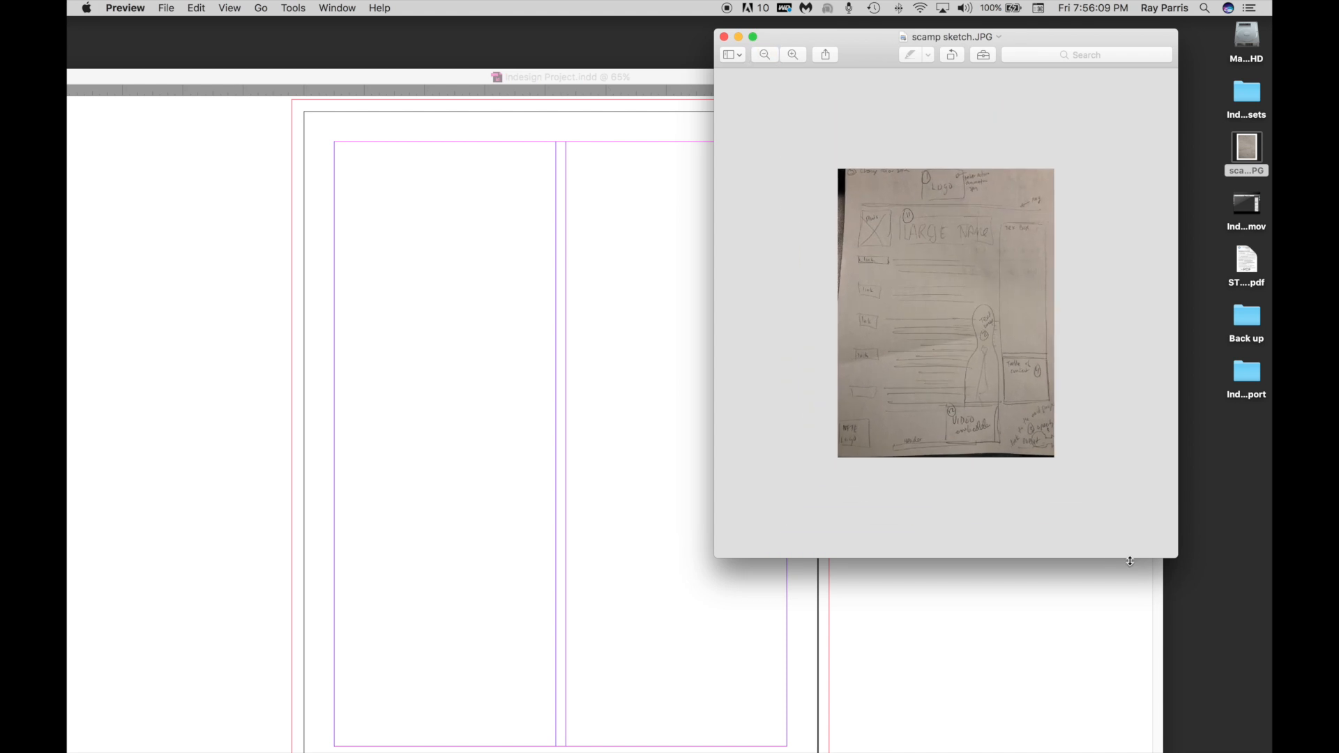
{"action": "left_click_drag", "start_coordinate": [1175, 555], "coordinate": [1026, 399]}
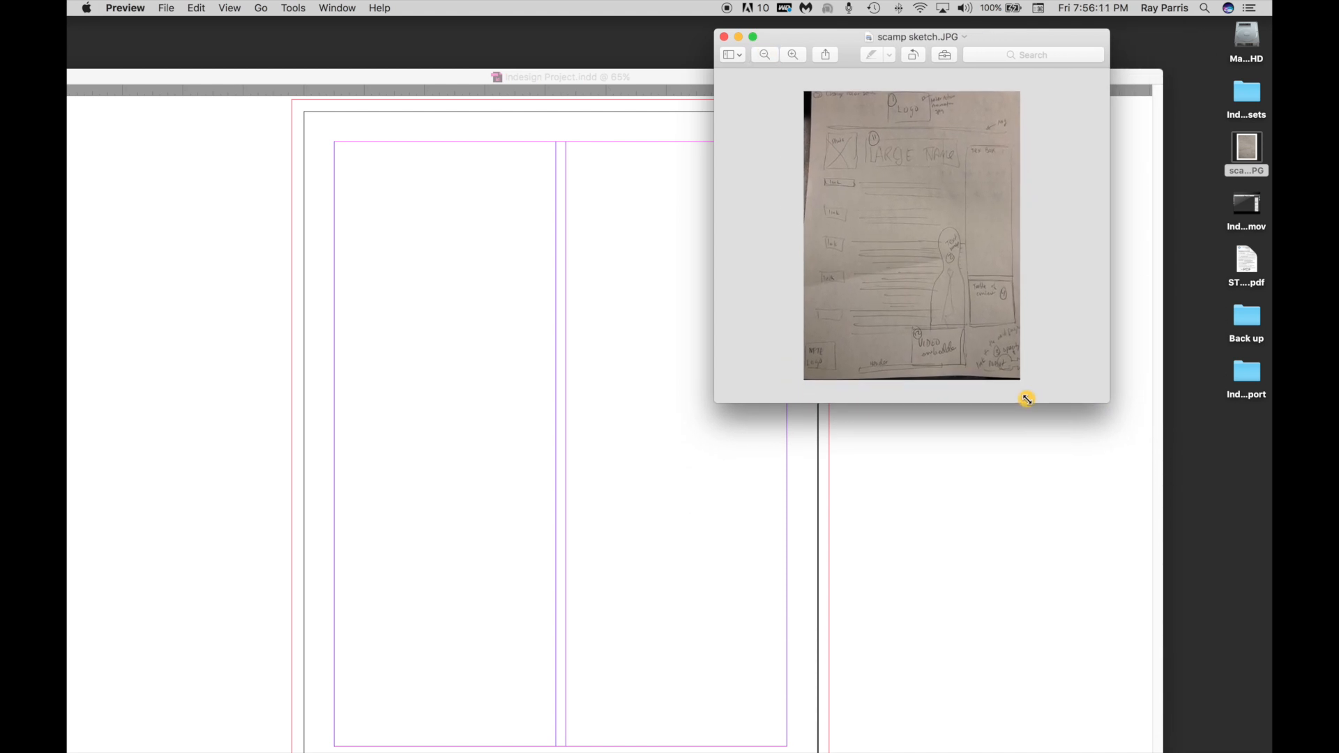
{"action": "left_click_drag", "start_coordinate": [980, 46], "coordinate": [1104, 43]}
Switch to InDesign and resize and position the document window so the full page sits beside the sketch.
{"action": "left_click", "coordinate": [771, 78]}
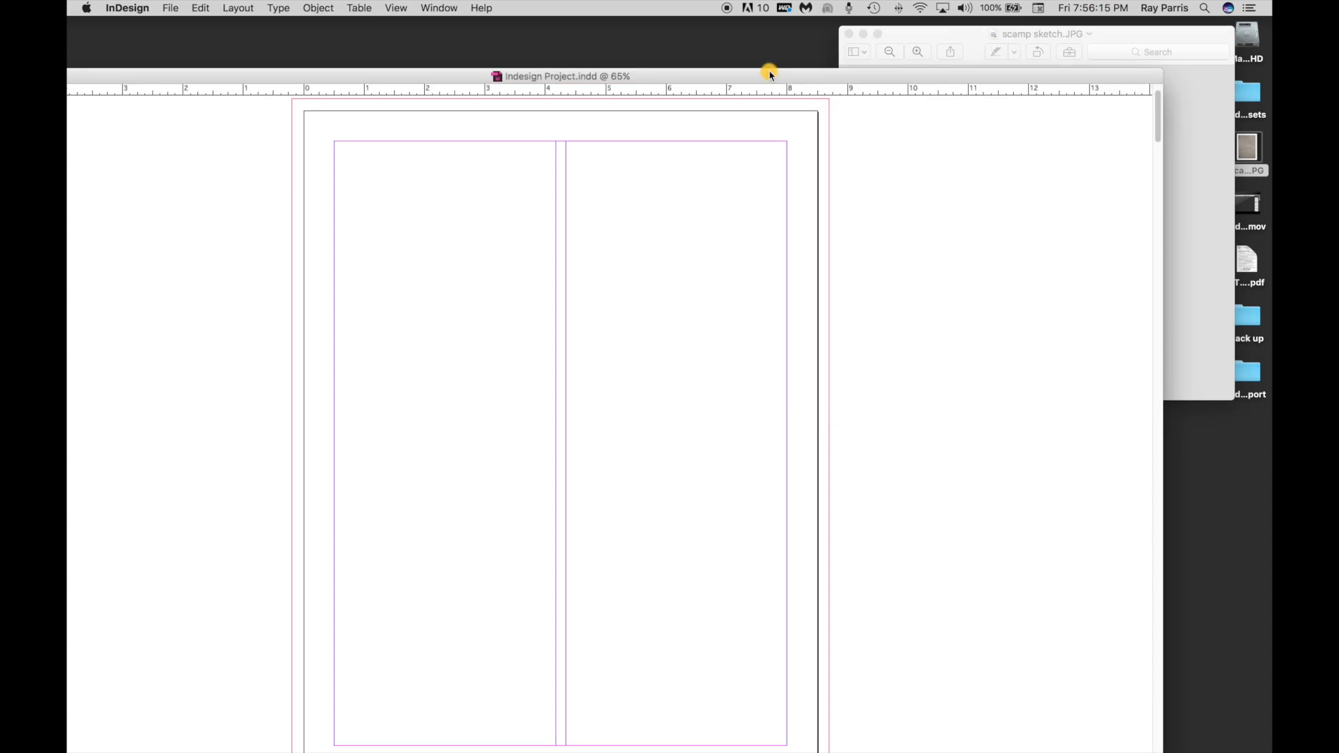
{"action": "left_click_drag", "start_coordinate": [770, 74], "coordinate": [773, 26]}
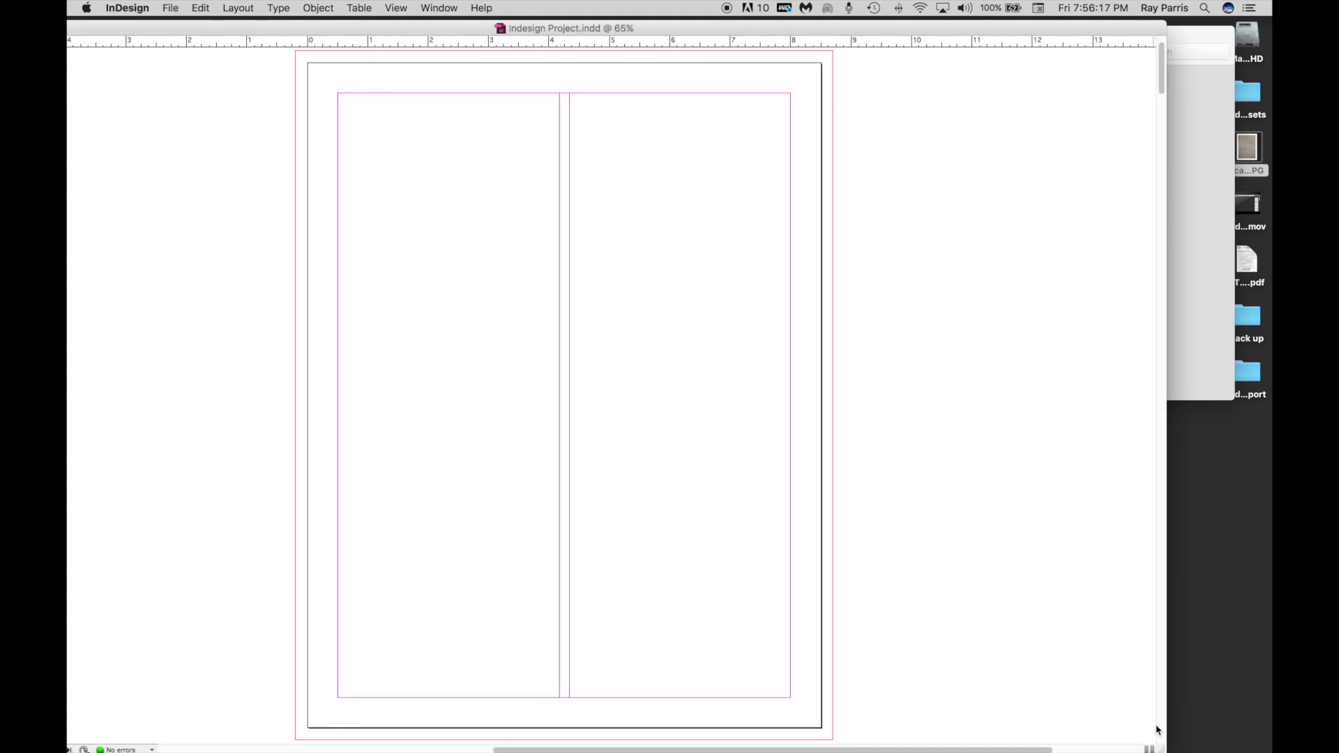
{"action": "left_click_drag", "start_coordinate": [1159, 748], "coordinate": [786, 715]}
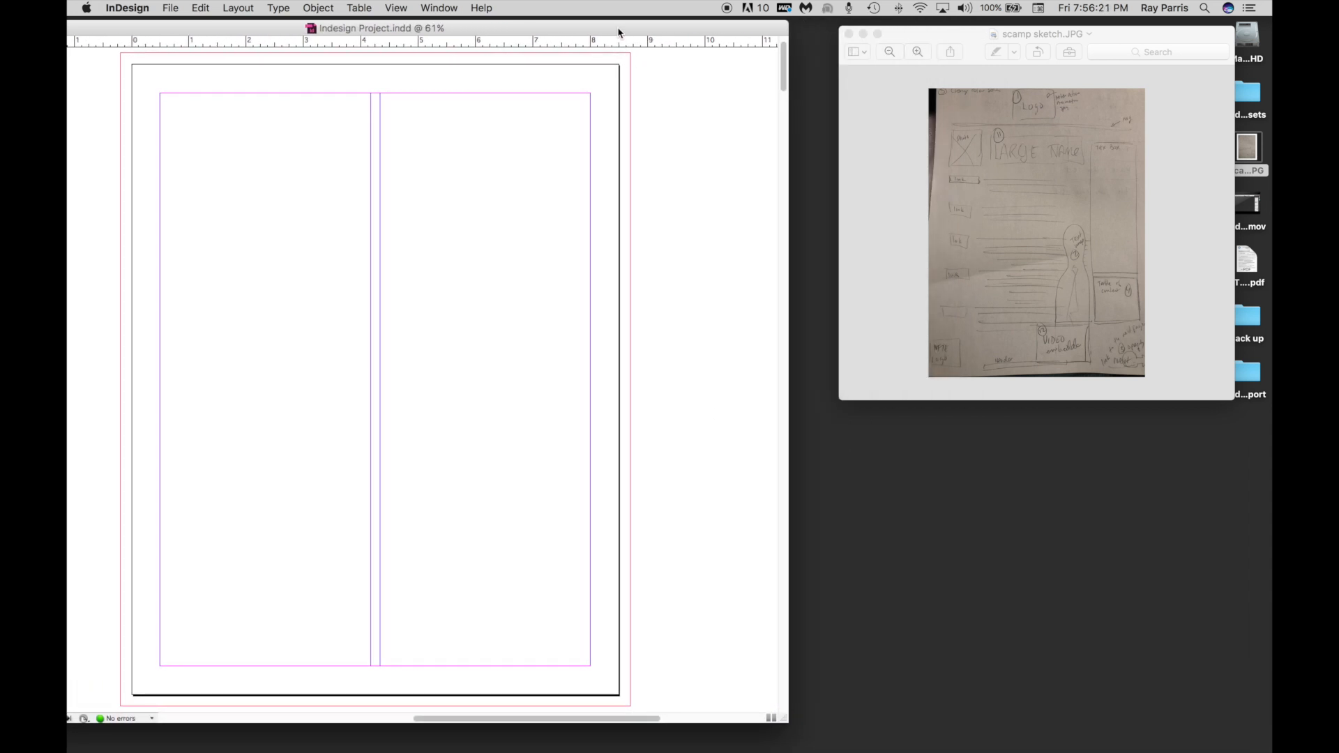
{"action": "double_click", "coordinate": [618, 28]}
{"action": "left_click_drag", "start_coordinate": [663, 38], "coordinate": [731, 46]}
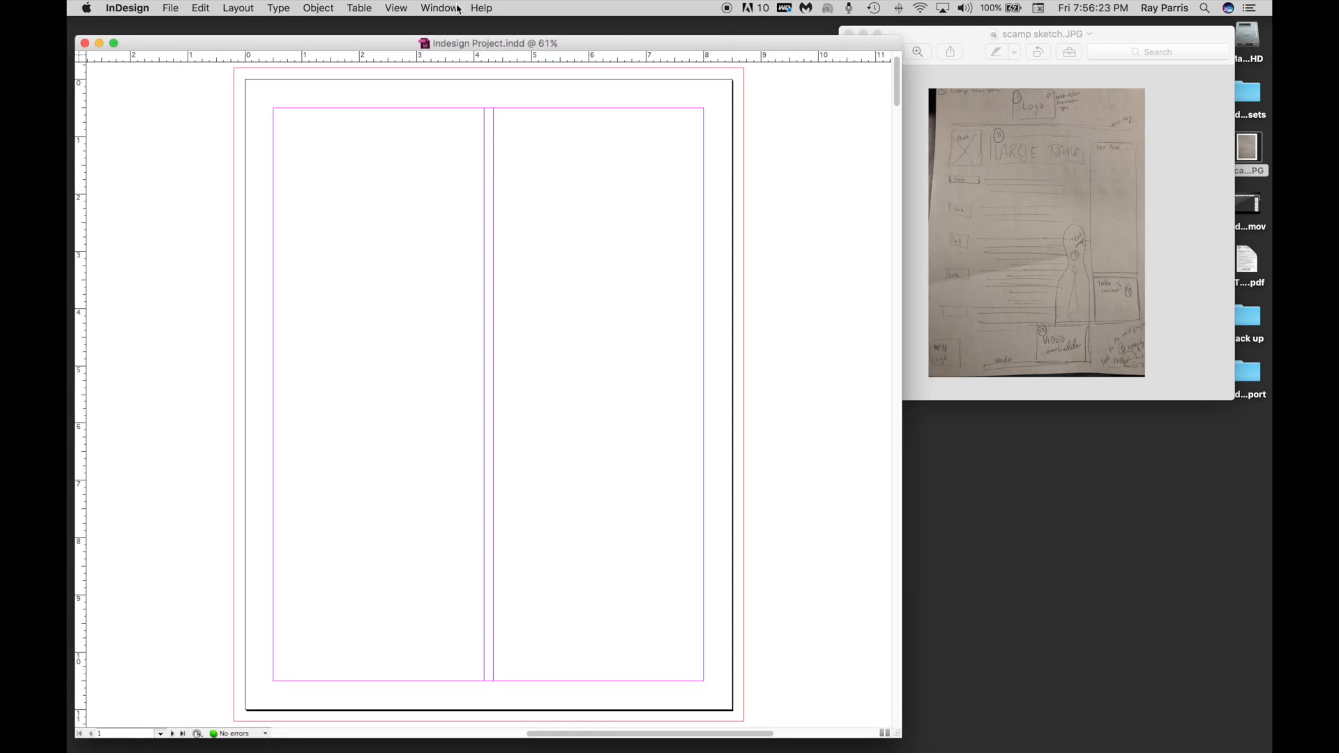
{"action": "left_click_drag", "start_coordinate": [586, 46], "coordinate": [586, 46]}
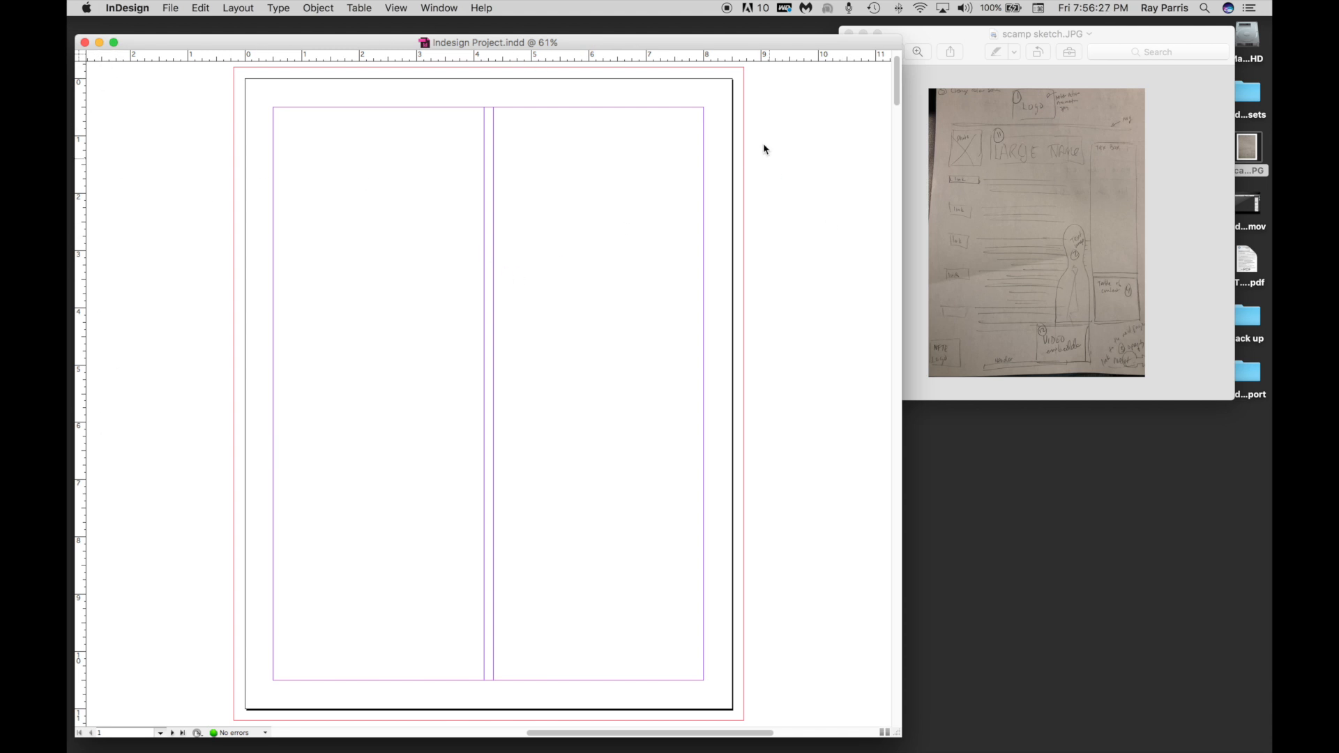
{"action": "left_click_drag", "start_coordinate": [656, 47], "coordinate": [655, 46]}
Switch the workspace to Interactive for PDF.
{"action": "left_click", "coordinate": [433, 10]}
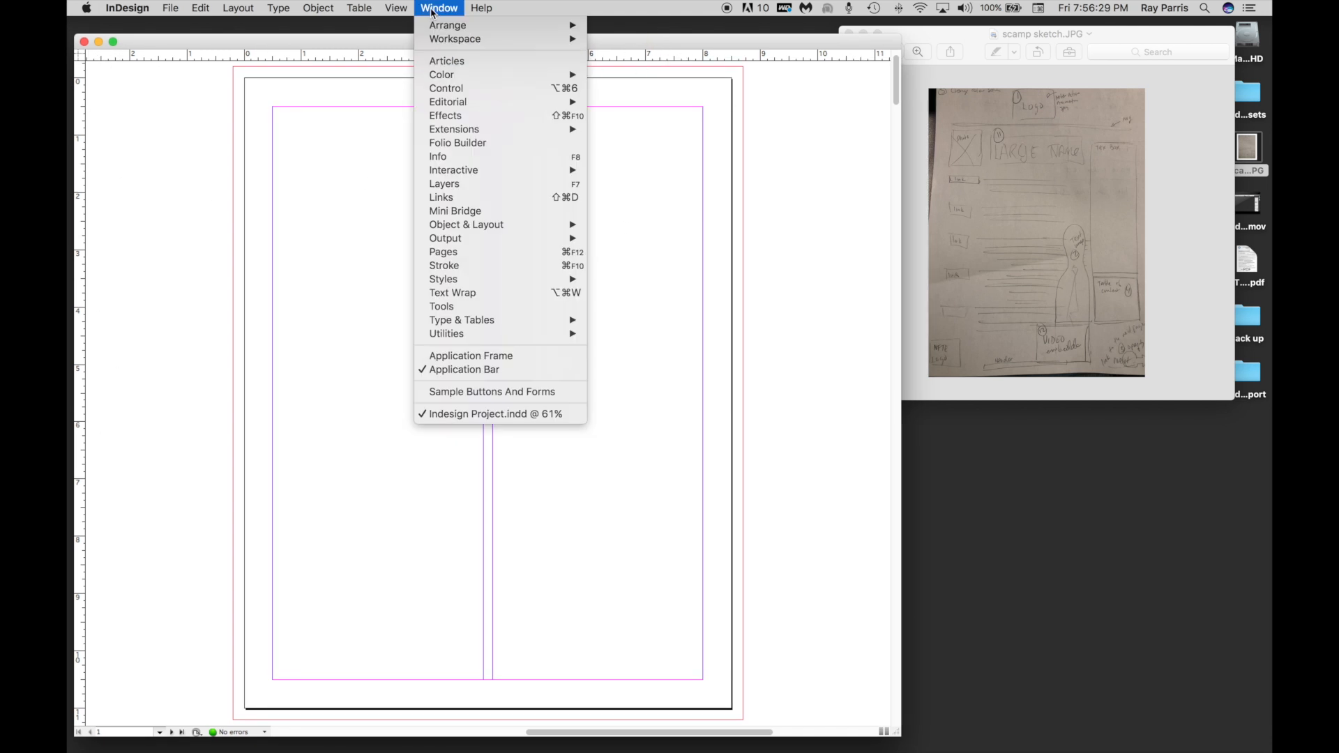
{"action": "mouse_move", "coordinate": [477, 41]}
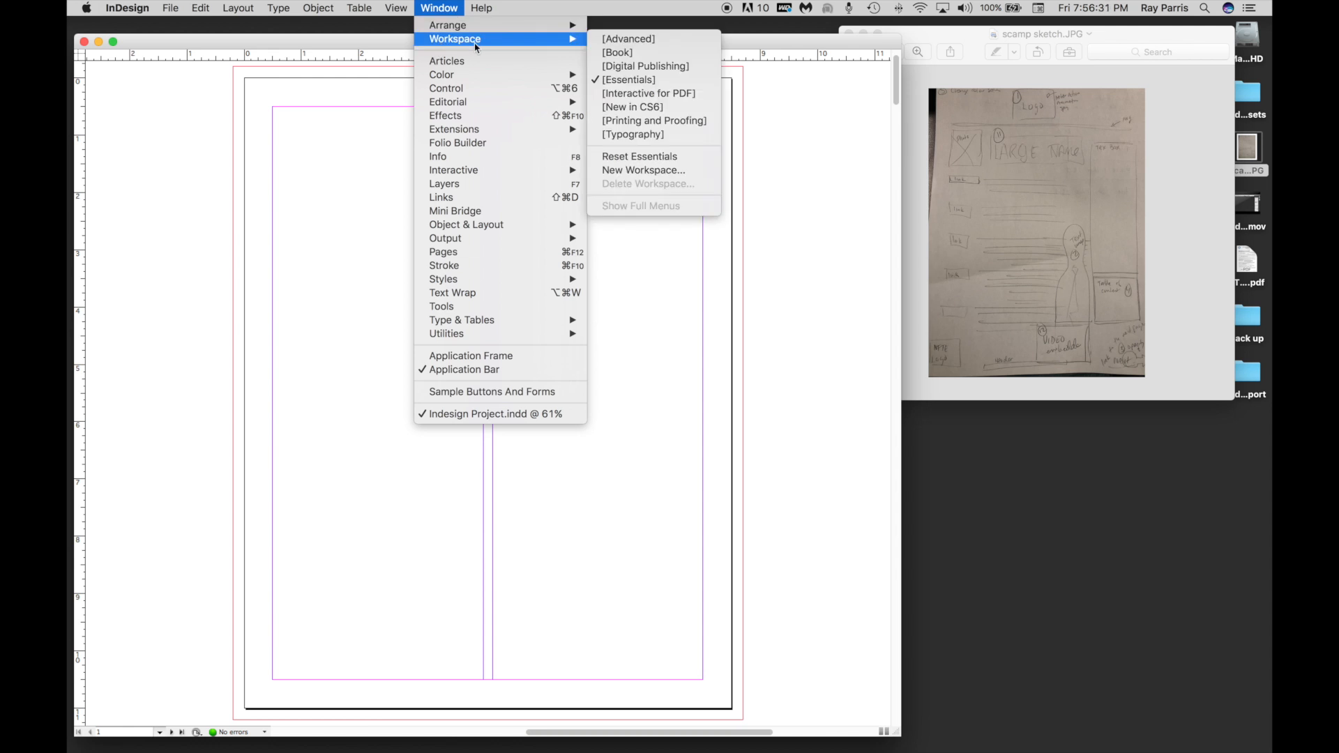
{"action": "left_click", "coordinate": [628, 96]}
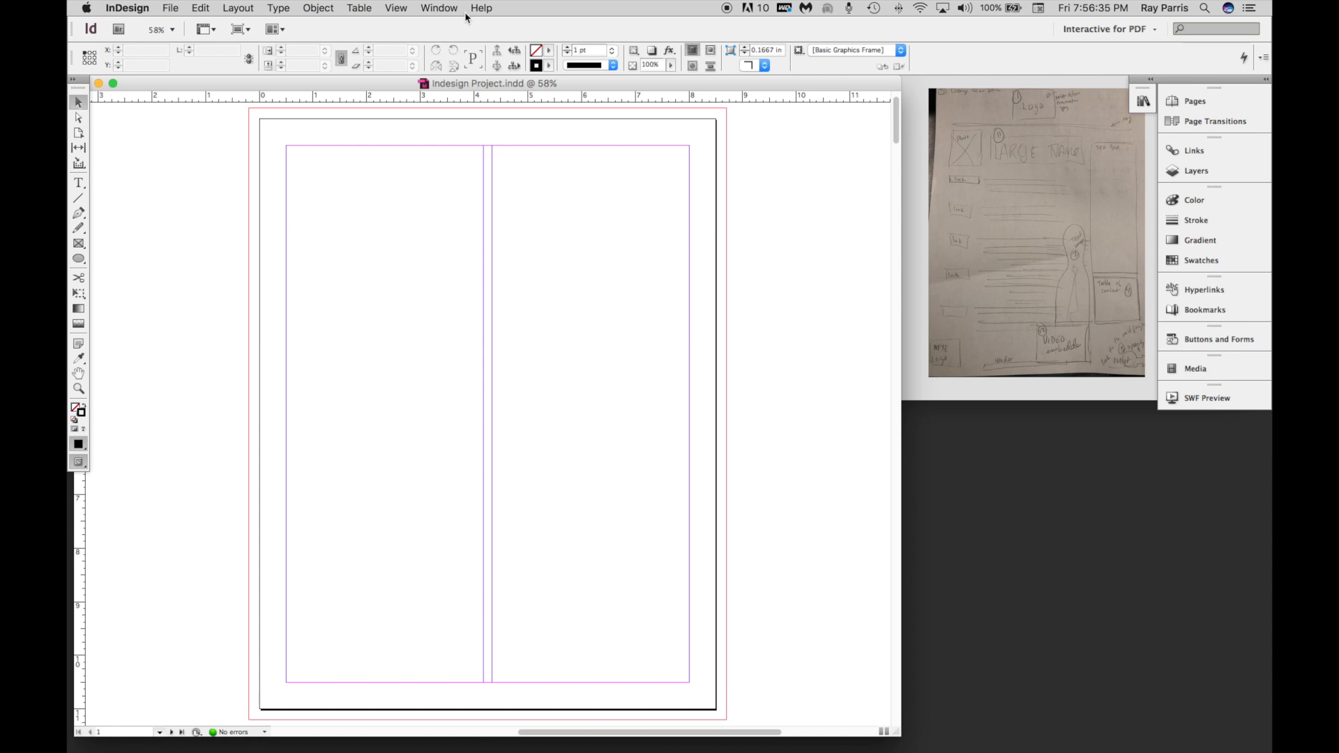
Switch the workspace to Essentials and move the floating panel group off the sketch, next to the page.
{"action": "left_click", "coordinate": [445, 8]}
{"action": "mouse_move", "coordinate": [449, 42]}
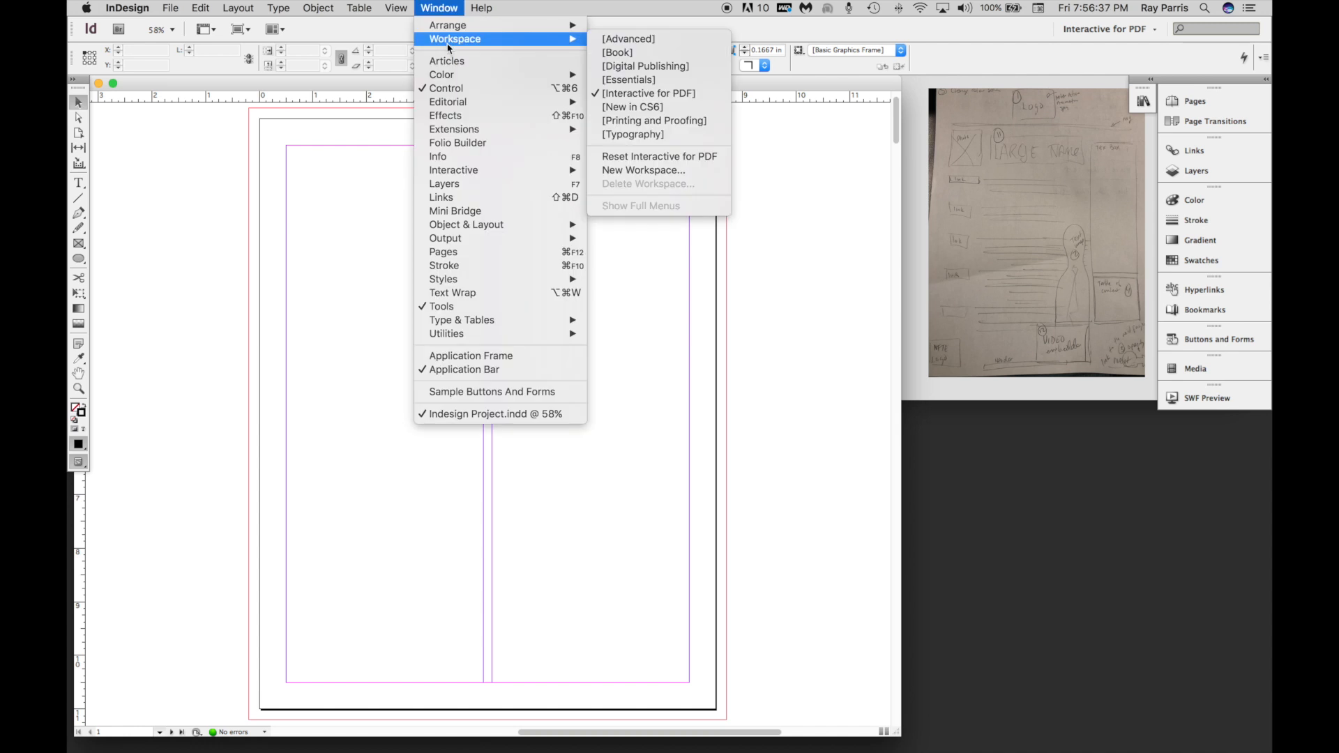
{"action": "left_click", "coordinate": [630, 80]}
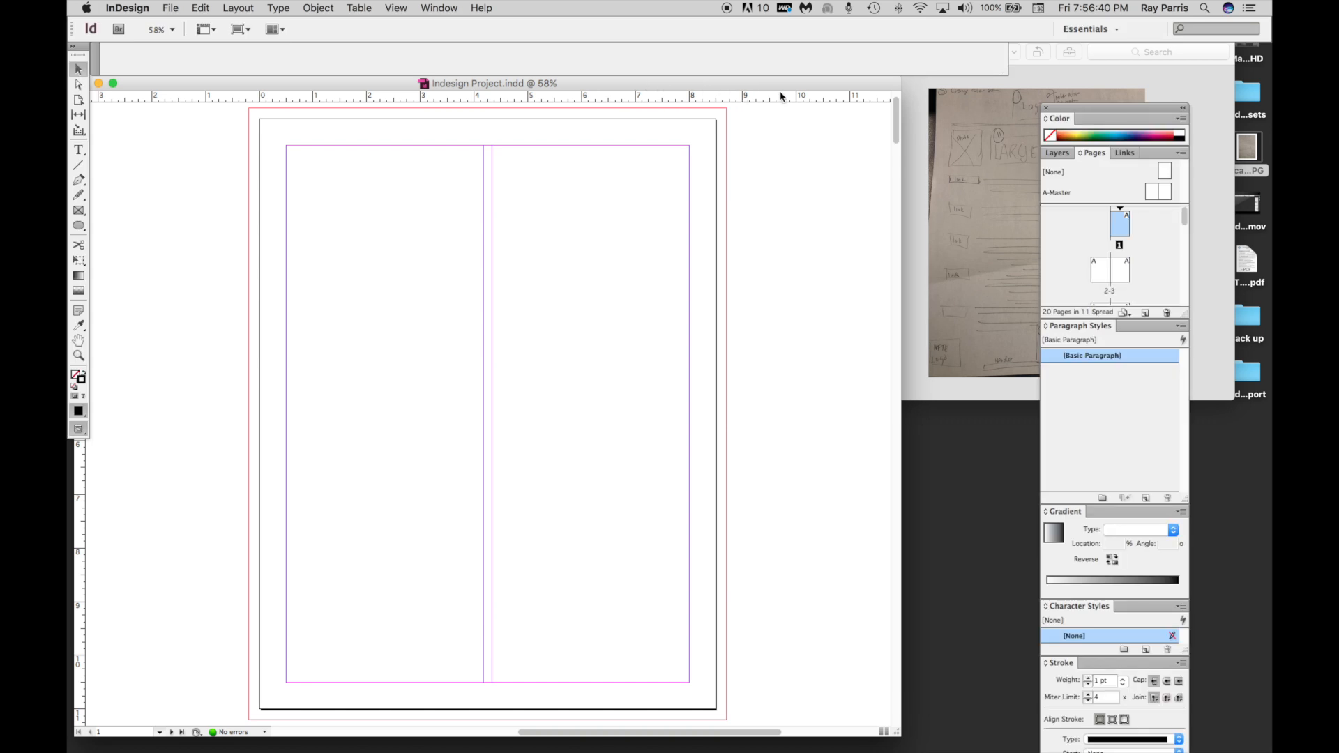
{"action": "left_click_drag", "start_coordinate": [1097, 111], "coordinate": [818, 103]}
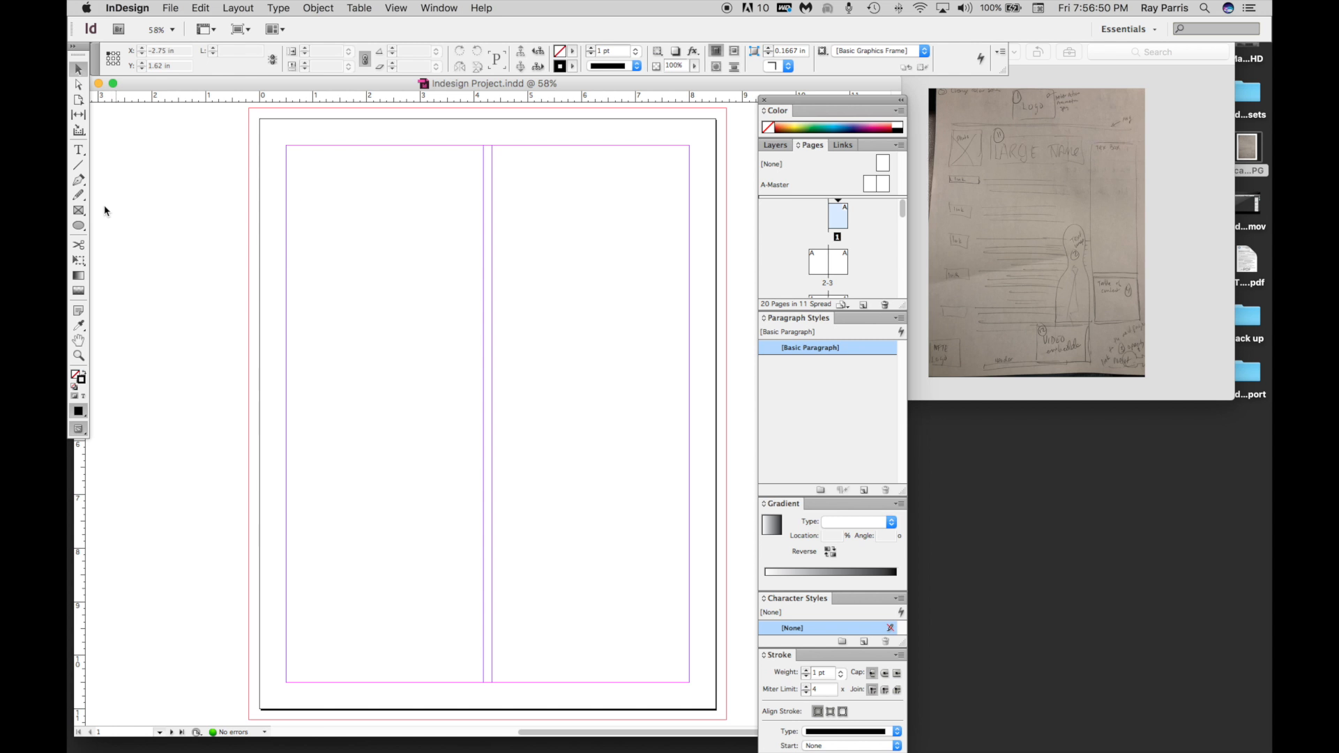
Draw a rectangular placeholder frame about 2.12 by 1.26 in, centred at the top of page 1 for the logo.
{"action": "left_click", "coordinate": [81, 211]}
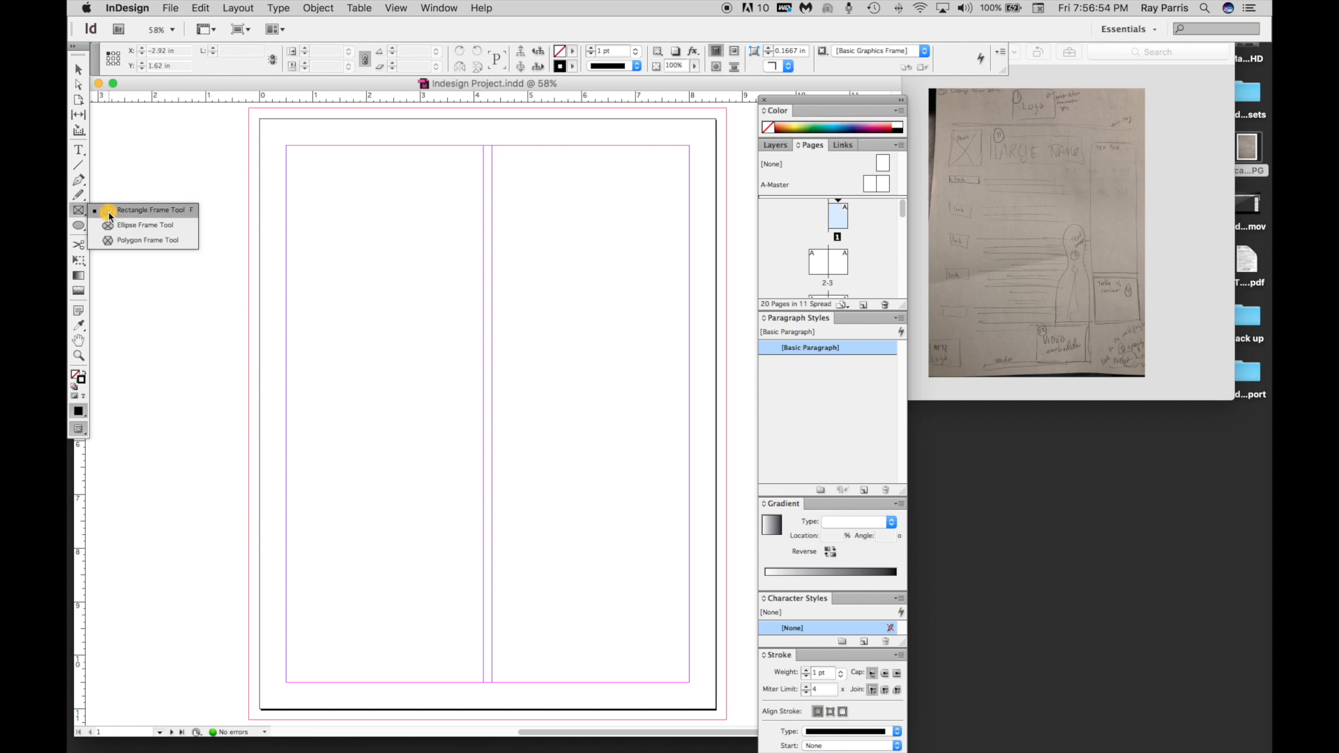
{"action": "left_click", "coordinate": [109, 210]}
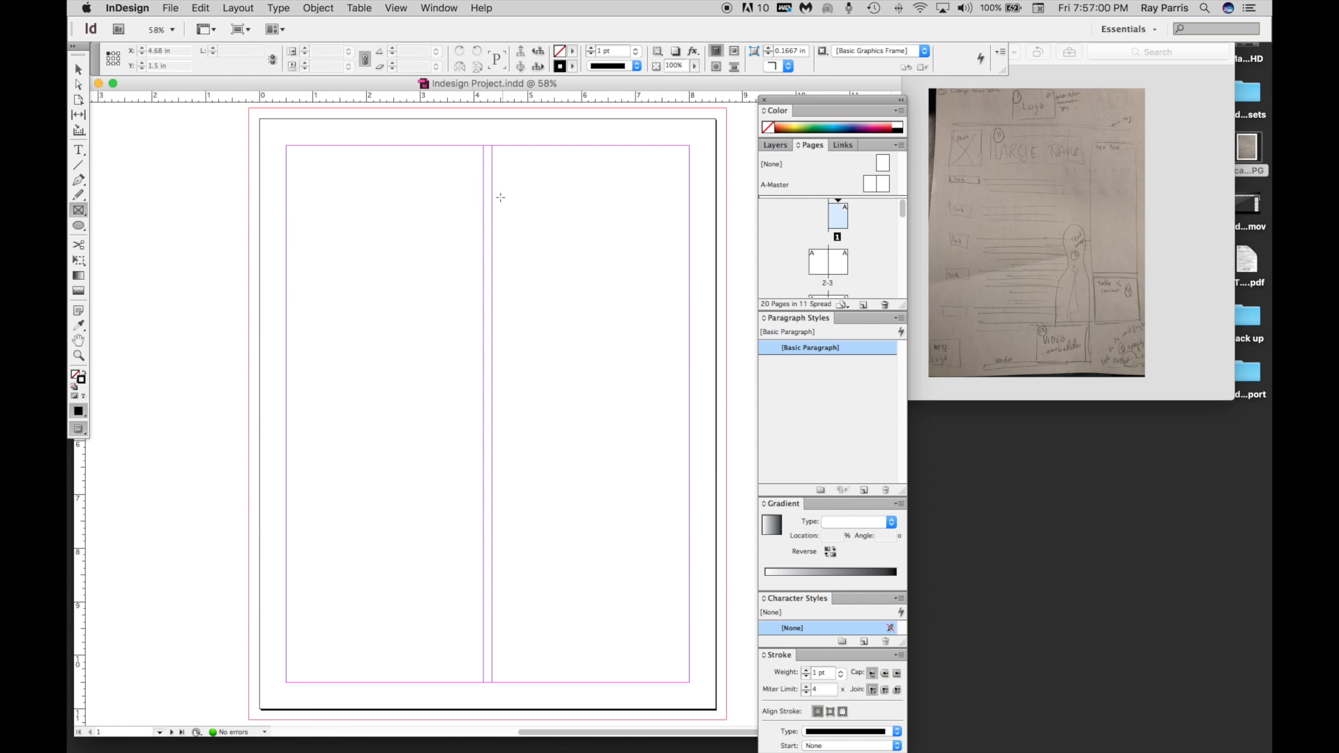
{"action": "left_click_drag", "start_coordinate": [429, 122], "coordinate": [543, 189]}
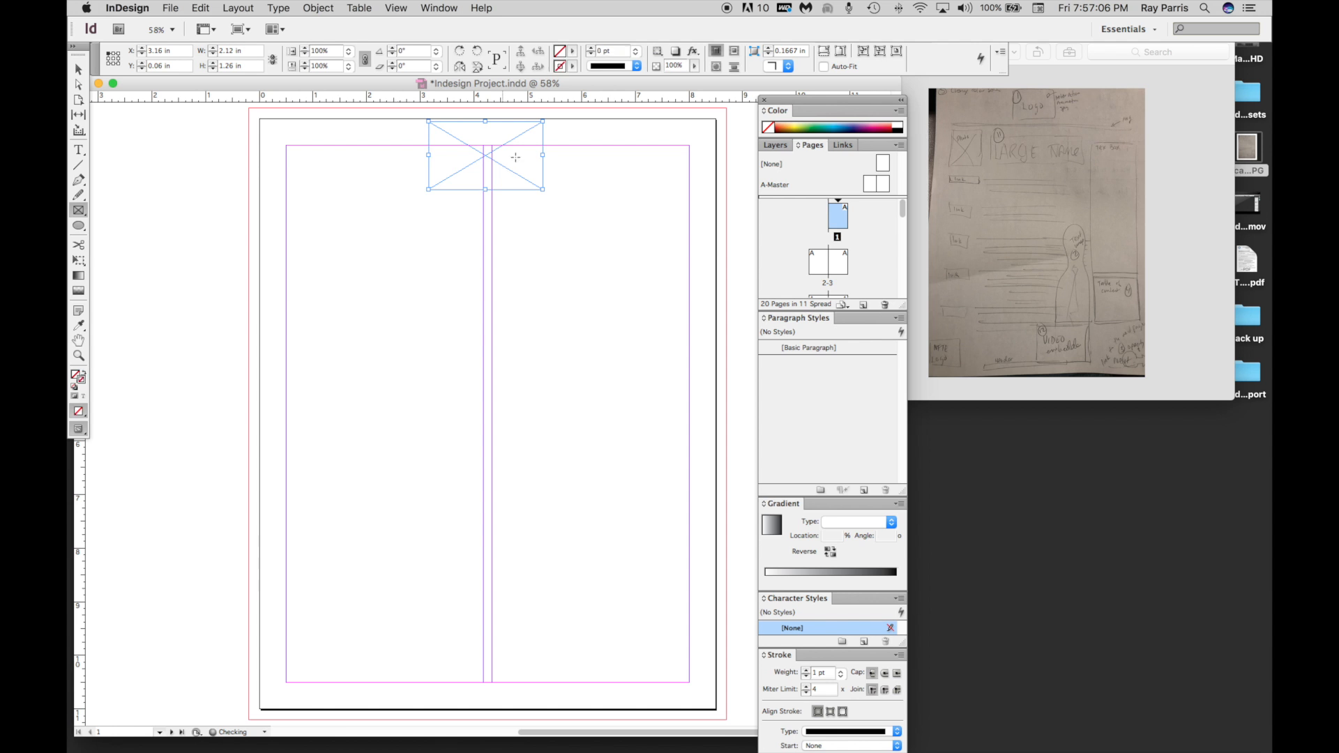
{"action": "left_click", "coordinate": [78, 70]}
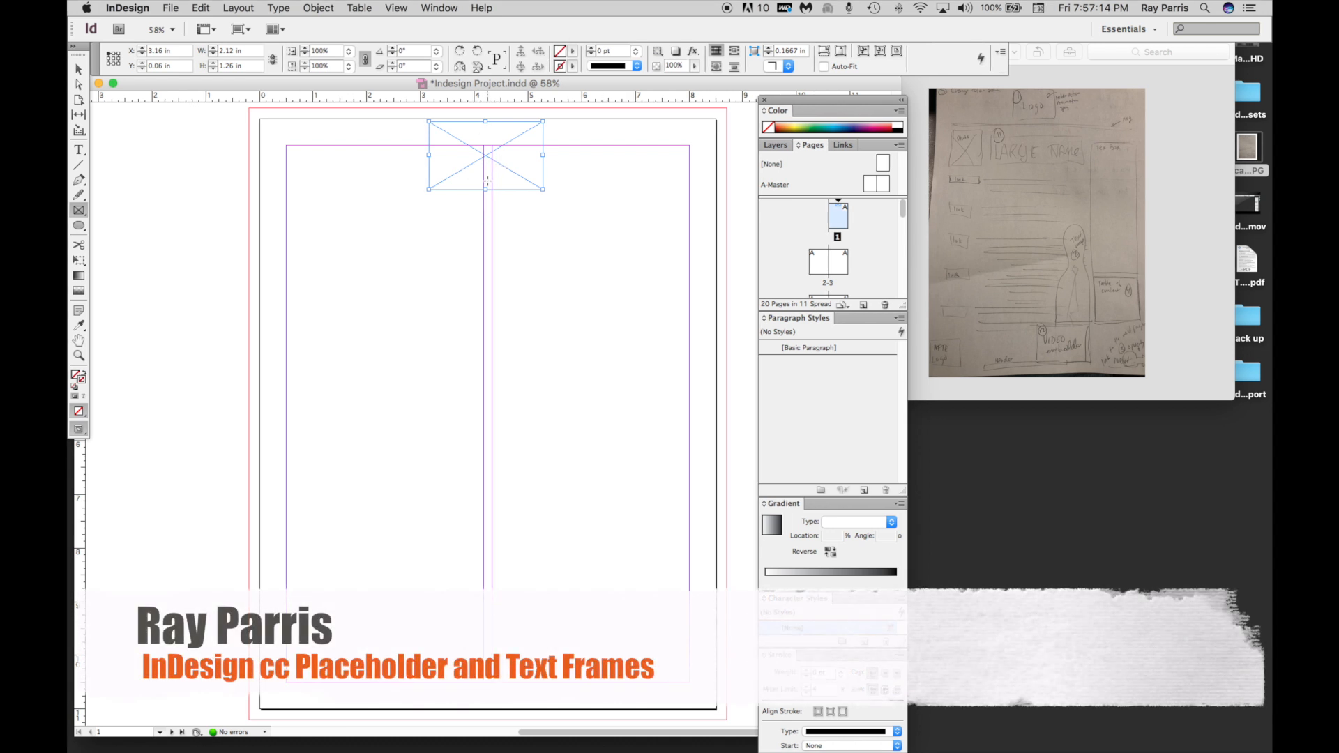
Give the logo frame a yellow stroke from the color spectrum and detach the Stroke panel from its group.
{"action": "left_click", "coordinate": [433, 5]}
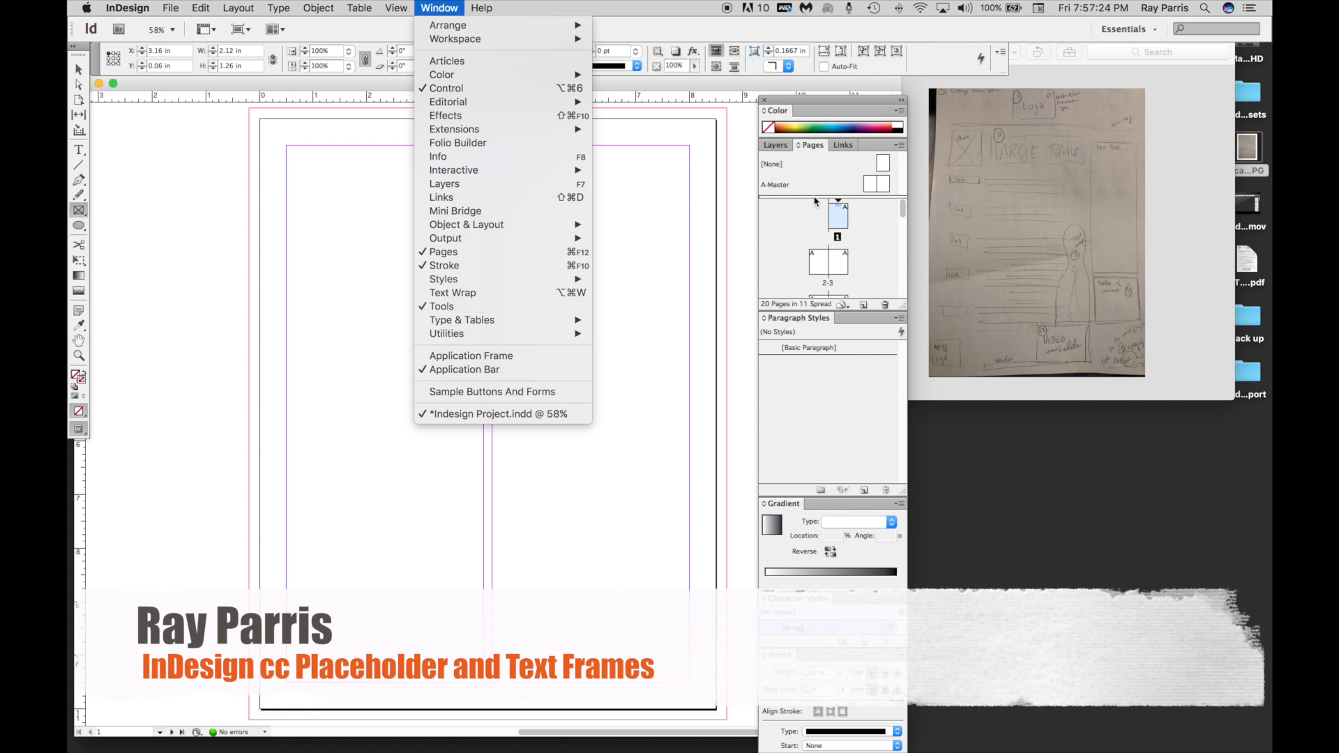
{"action": "left_click", "coordinate": [833, 136]}
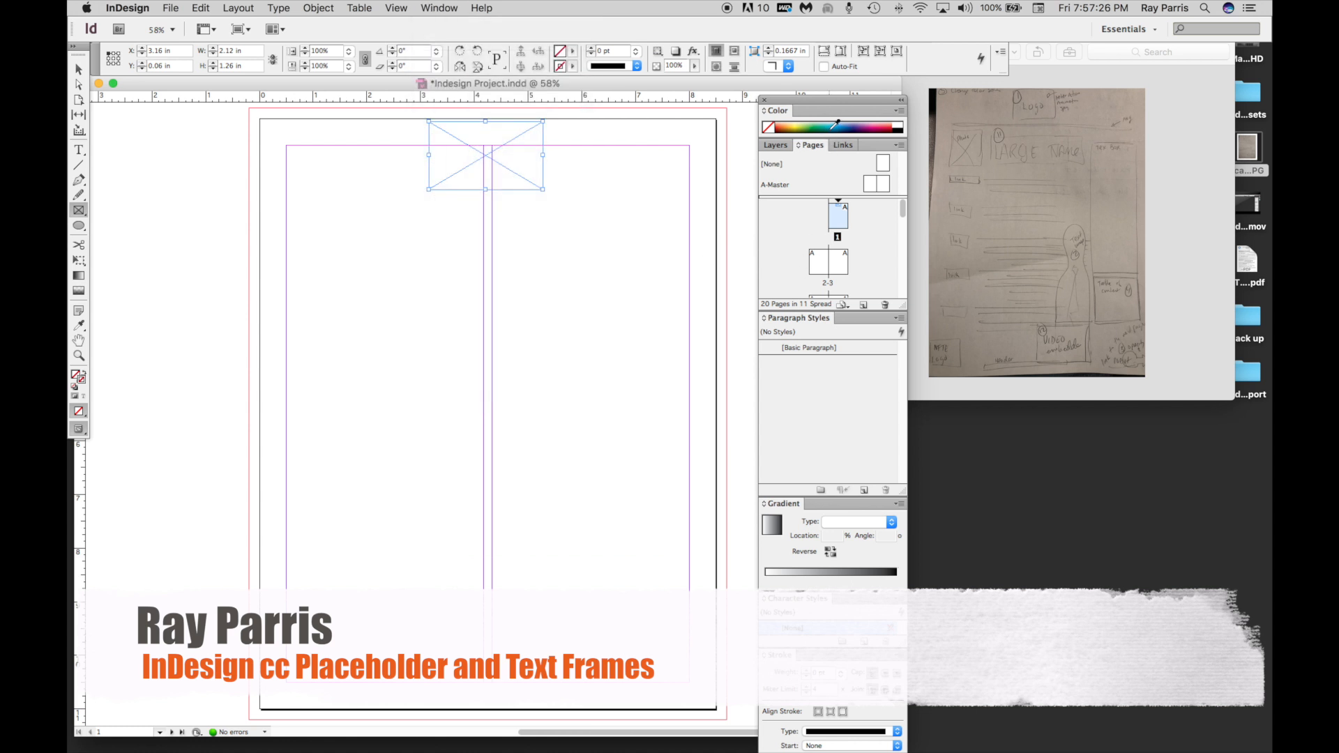
{"action": "left_click", "coordinate": [836, 125]}
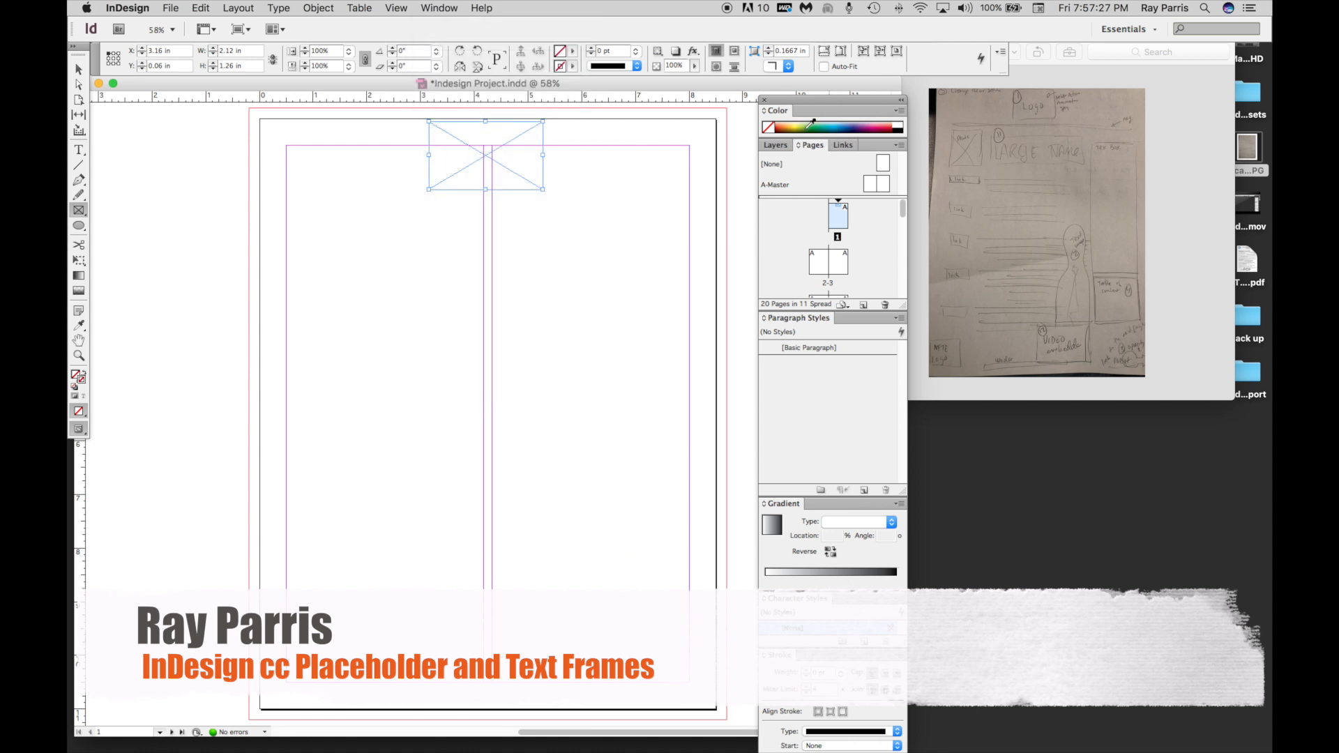
{"action": "left_click", "coordinate": [78, 411]}
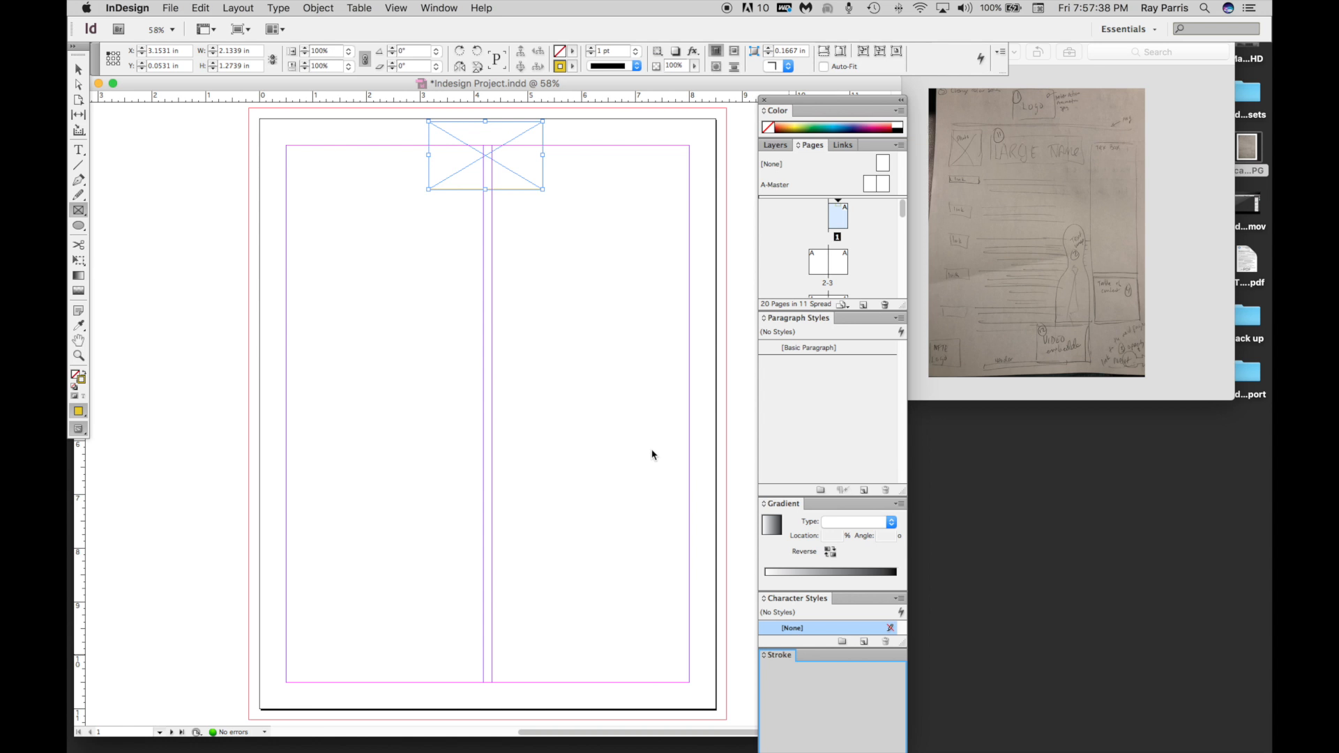
{"action": "left_click_drag", "start_coordinate": [652, 455], "coordinate": [694, 446]}
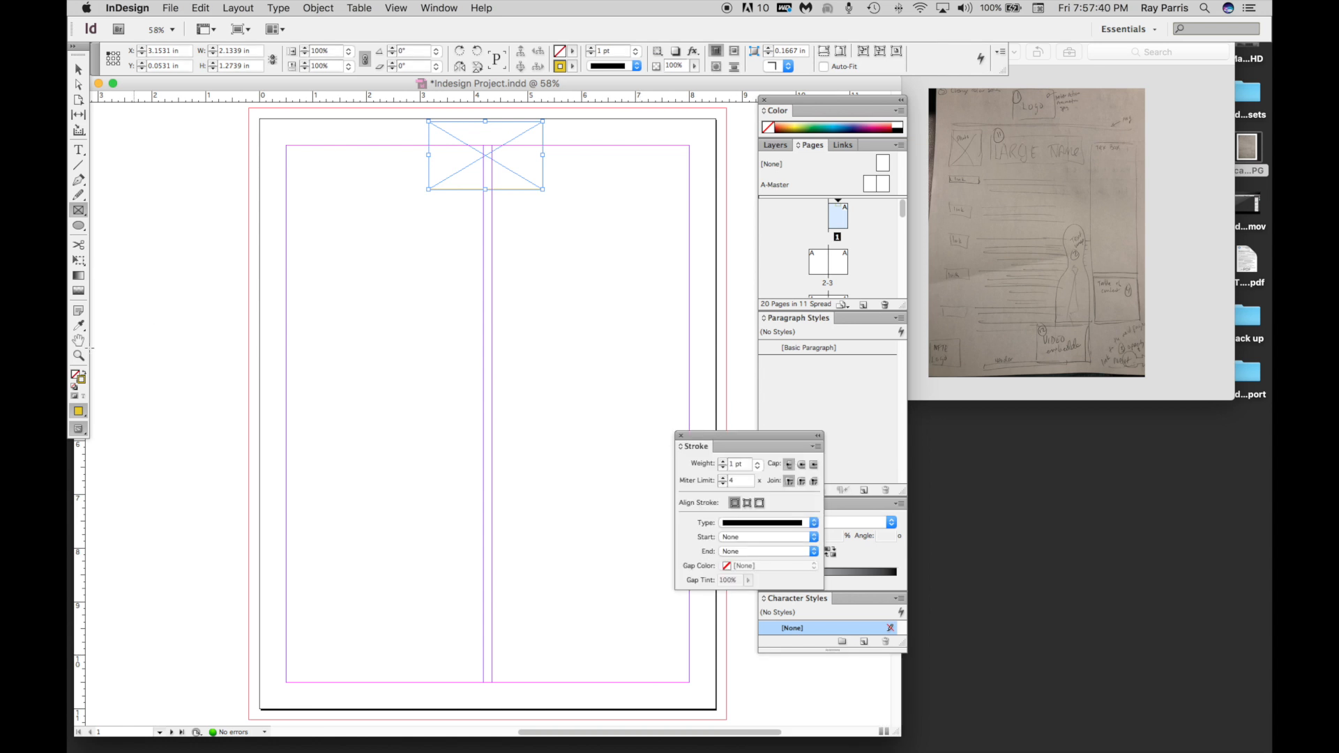
Fill the logo frame with blue (R 0, G 158, B 248) and add that color as a CMYK swatch.
{"action": "left_click", "coordinate": [73, 375]}
{"action": "double_click", "coordinate": [77, 378]}
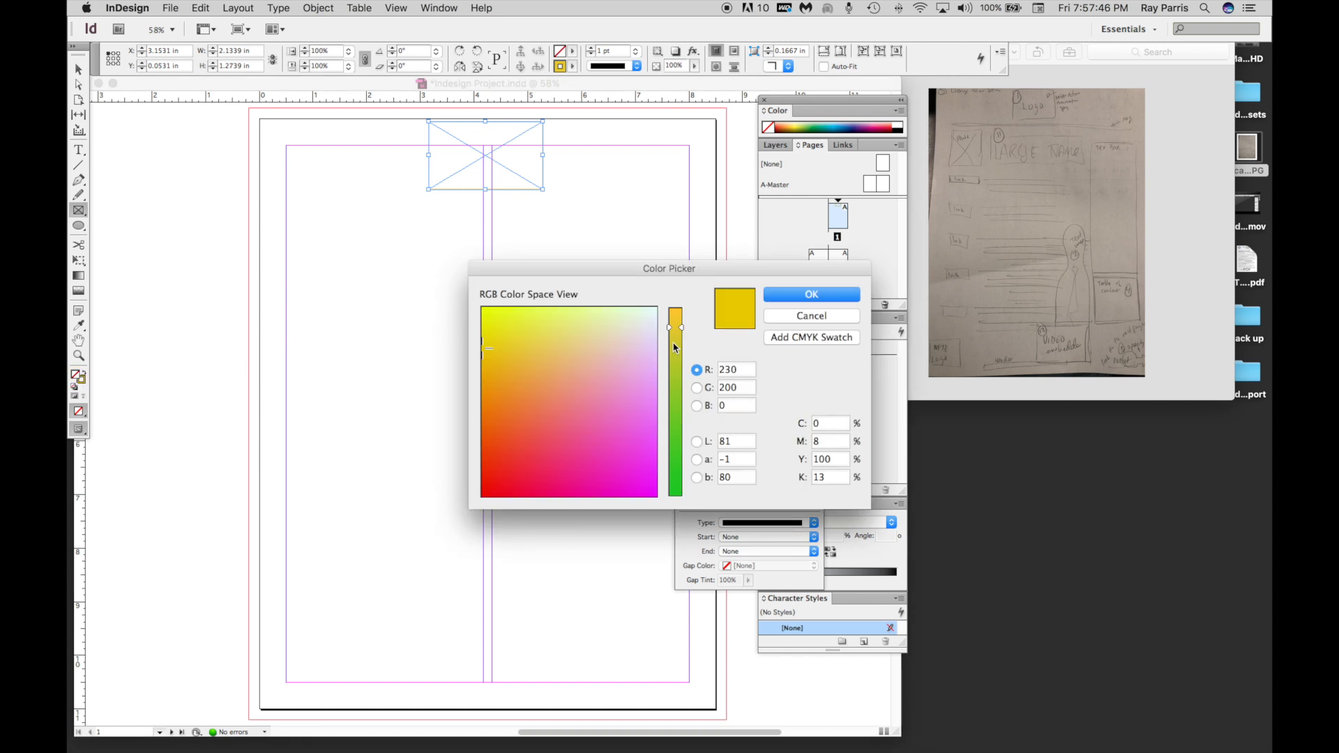
{"action": "left_click_drag", "start_coordinate": [674, 347], "coordinate": [674, 397]}
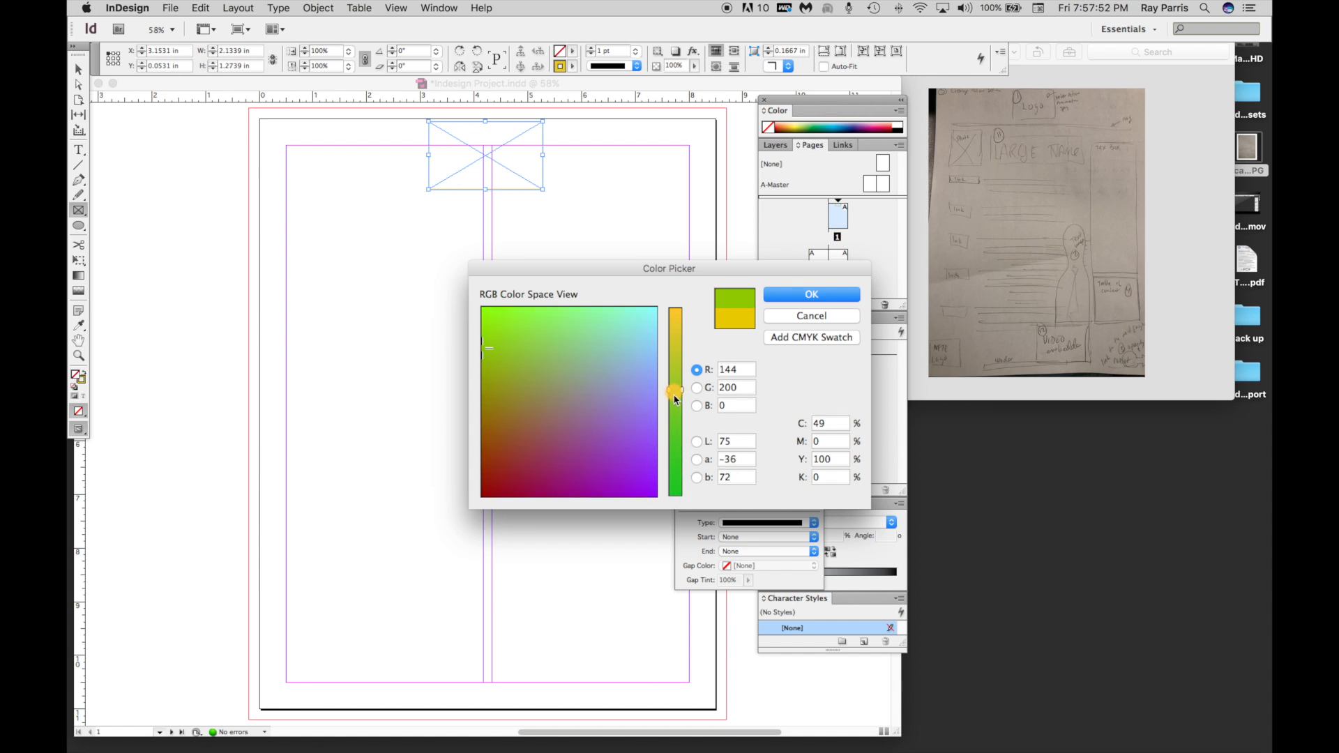
{"action": "mouse_move", "coordinate": [492, 356]}
{"action": "left_mouse_down"}
{"action": "mouse_move", "coordinate": [487, 452]}
{"action": "mouse_move", "coordinate": [549, 455]}
{"action": "mouse_move", "coordinate": [650, 382]}
{"action": "mouse_move", "coordinate": [674, 325]}
{"action": "left_mouse_up"}
{"action": "left_click_drag", "start_coordinate": [675, 423], "coordinate": [677, 526]}
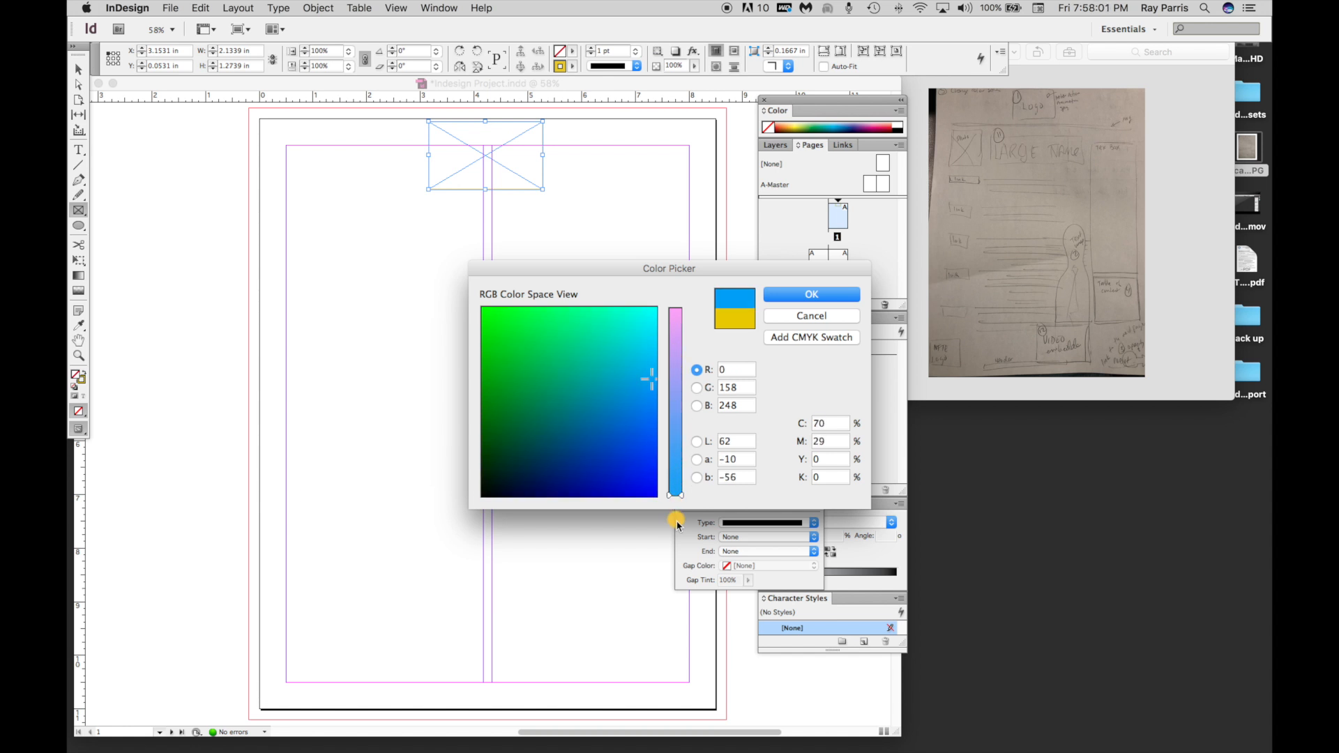
{"action": "left_click", "coordinate": [809, 337]}
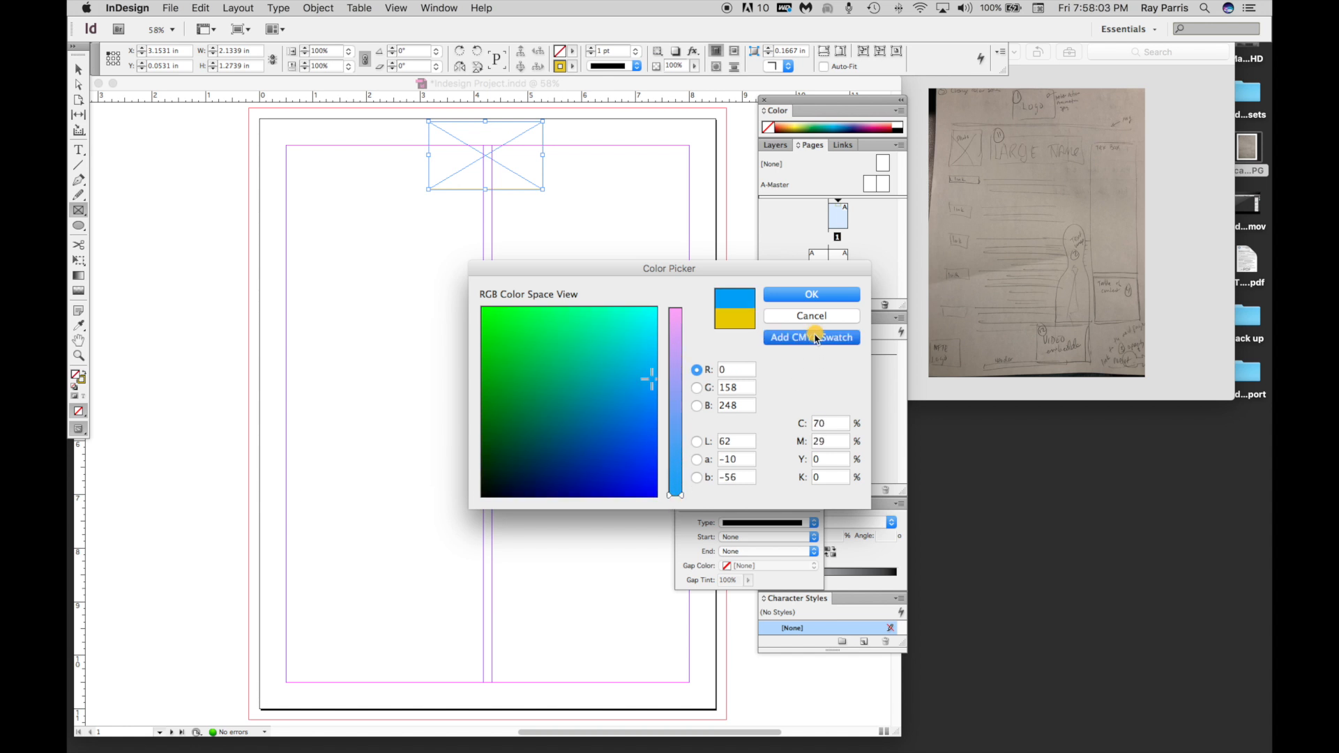
{"action": "left_click", "coordinate": [813, 296]}
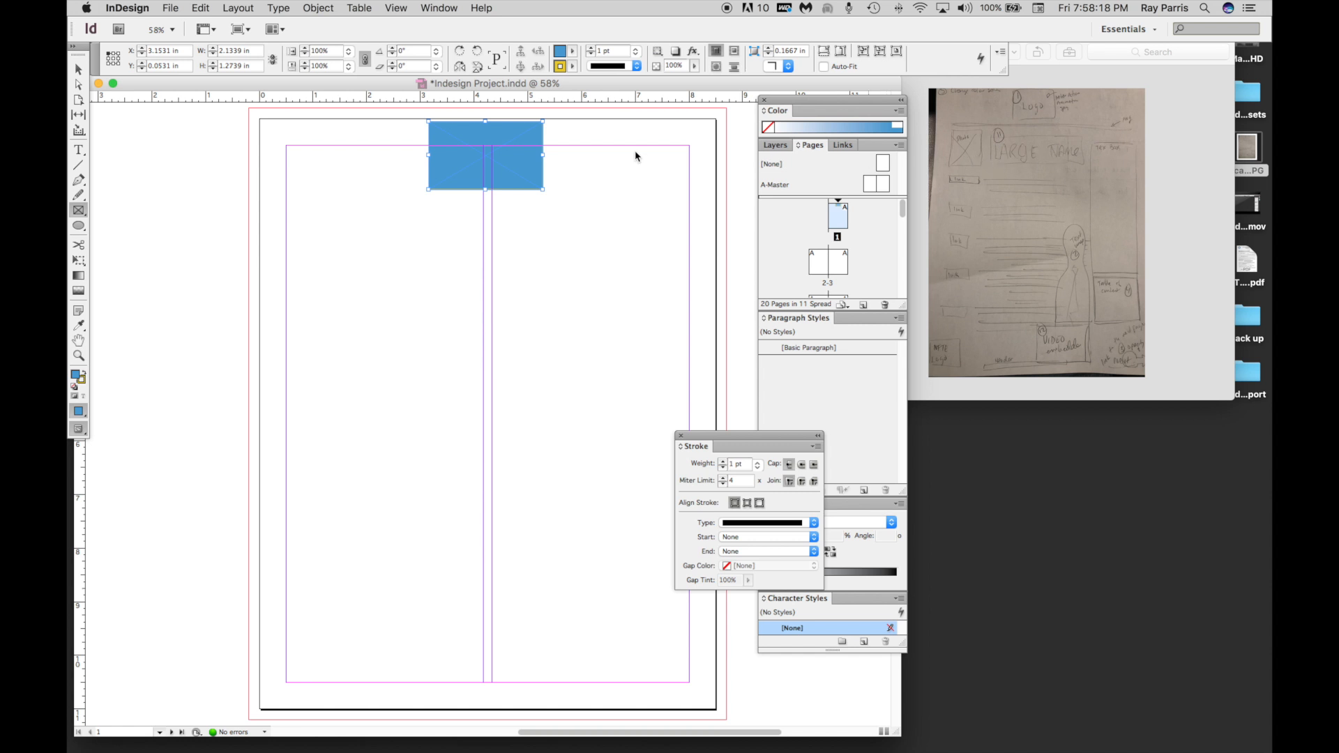
Draw a rectangular placeholder frame about 1.5 by 1.46 in at the upper-left corner of the page margins.
{"action": "left_click", "coordinate": [965, 145]}
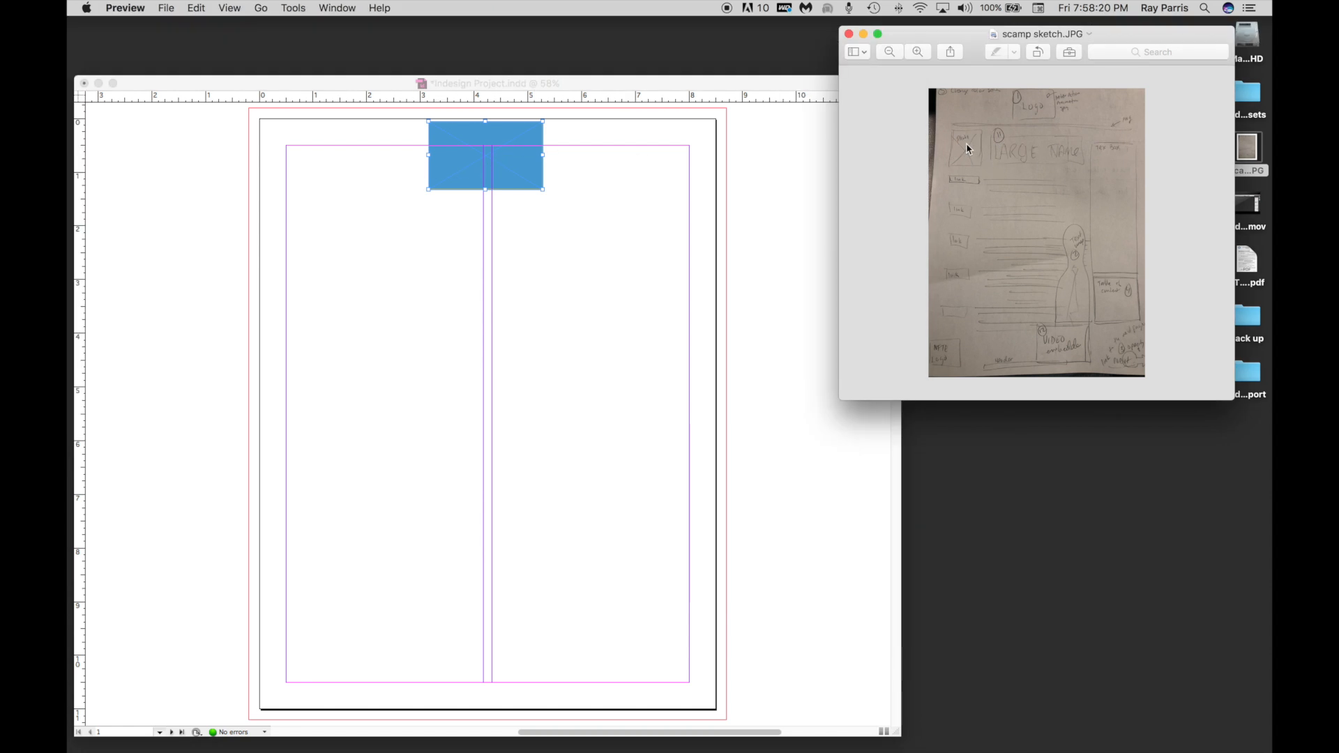
{"action": "left_click", "coordinate": [436, 227]}
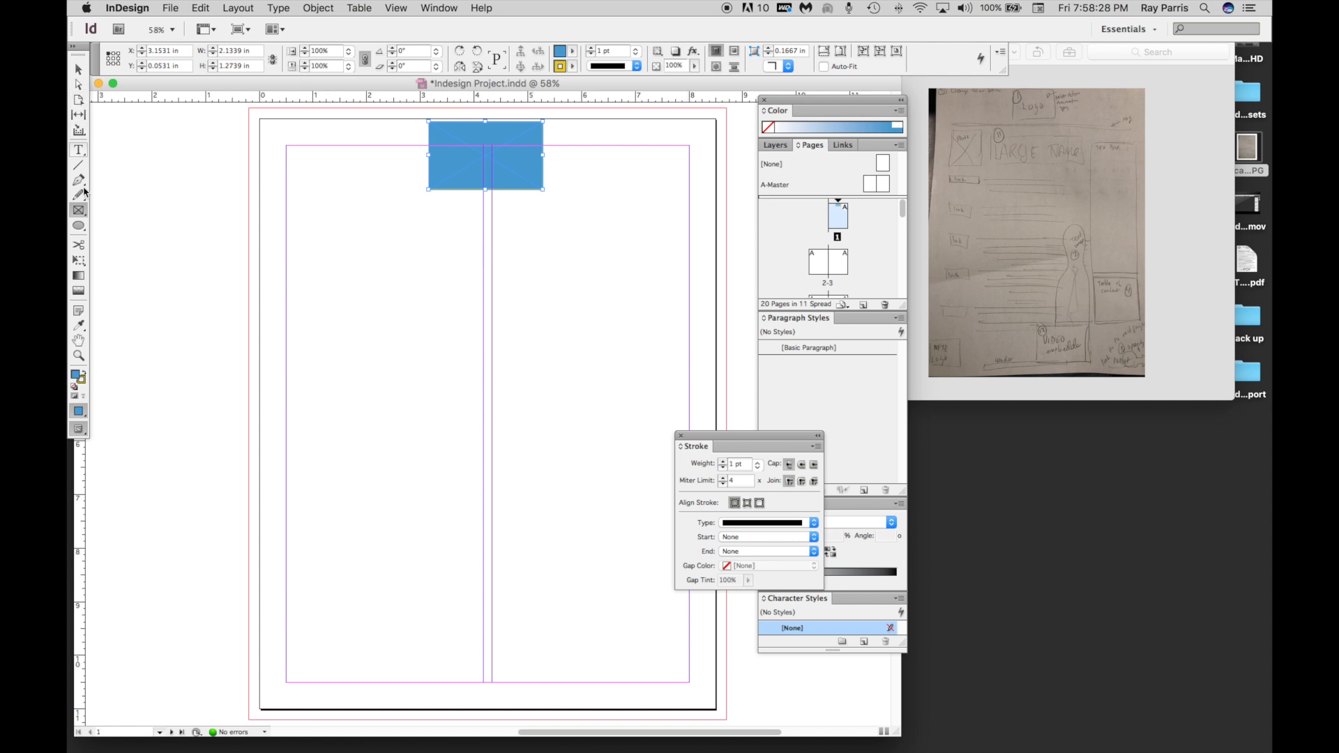
{"action": "left_click", "coordinate": [83, 218]}
{"action": "left_click", "coordinate": [103, 213]}
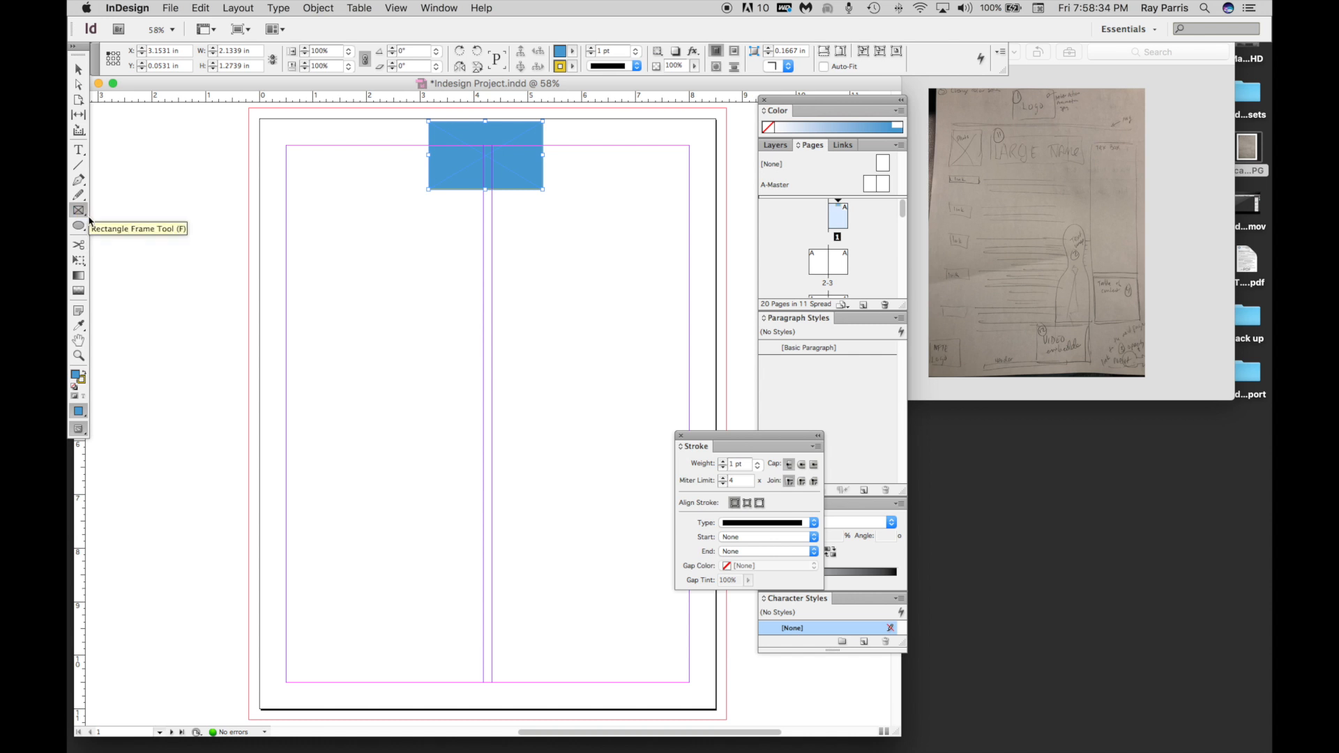
{"action": "left_click", "coordinate": [84, 217]}
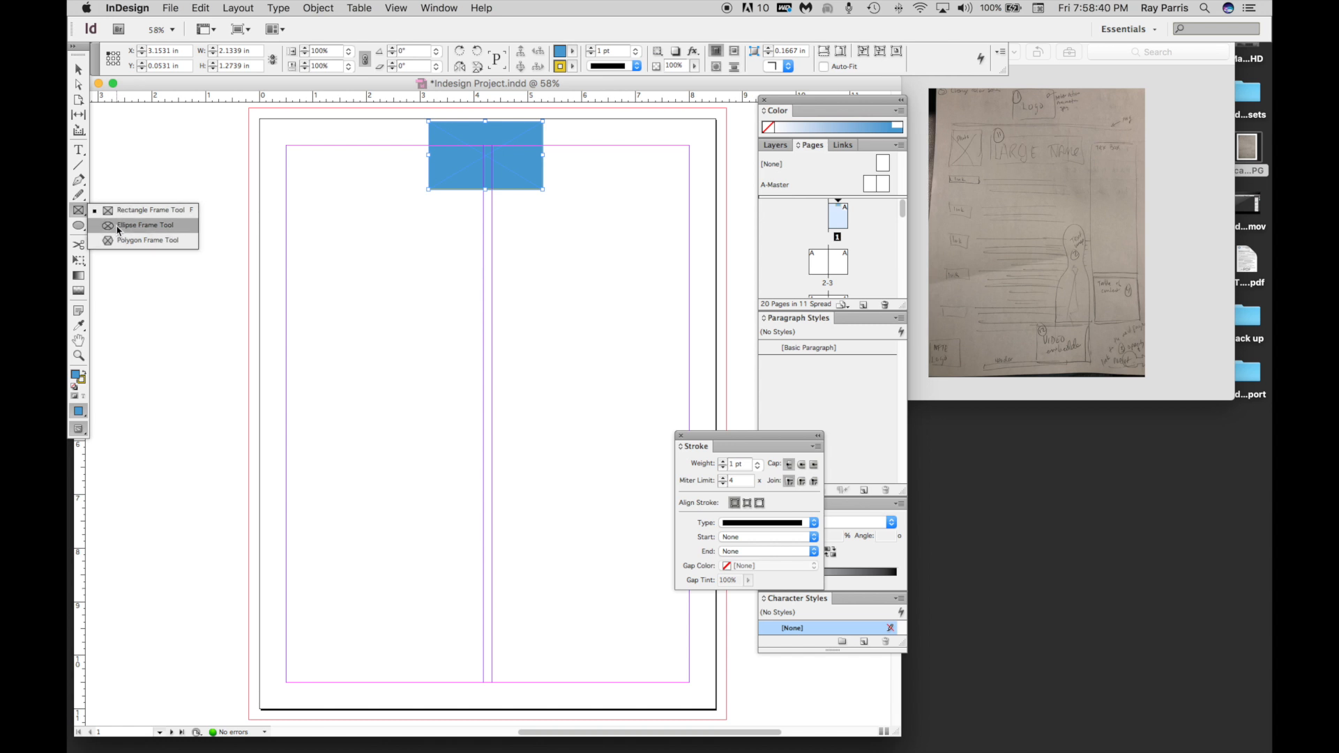
{"action": "left_click", "coordinate": [117, 226]}
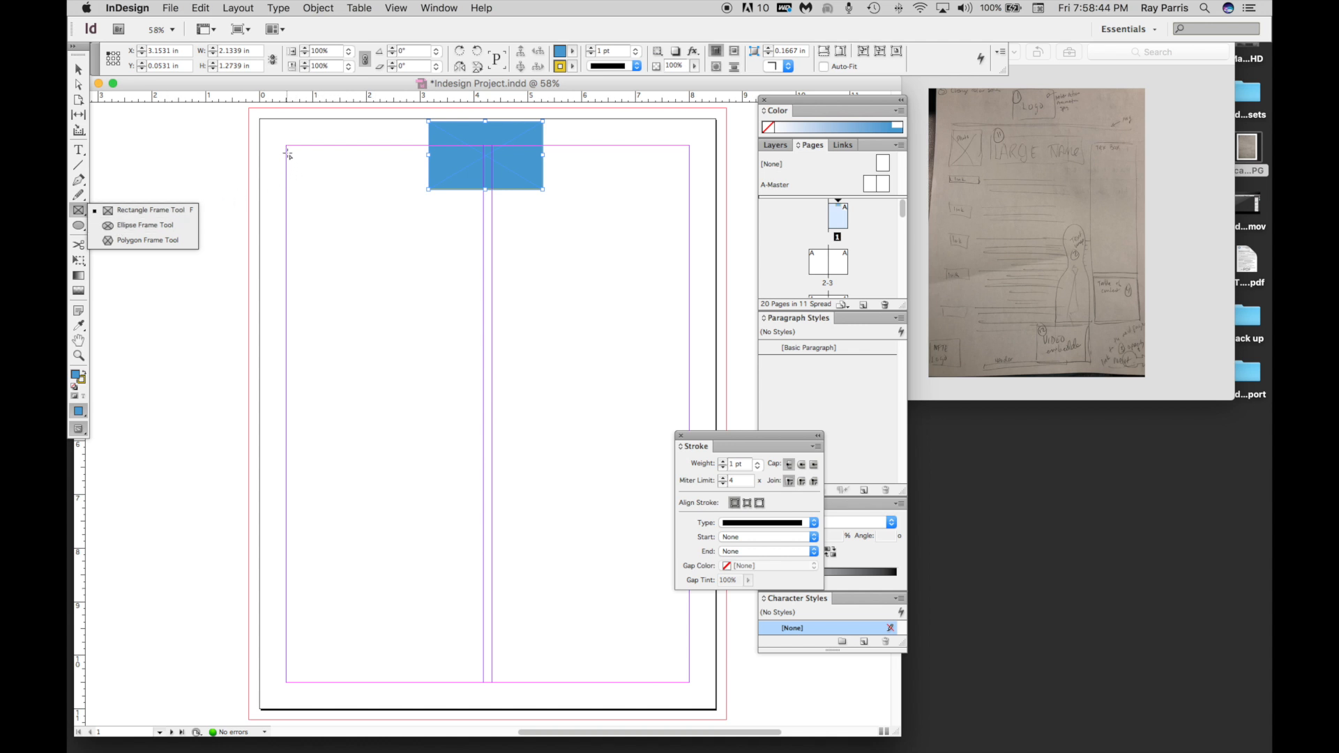
{"action": "left_click_drag", "start_coordinate": [287, 150], "coordinate": [364, 225]}
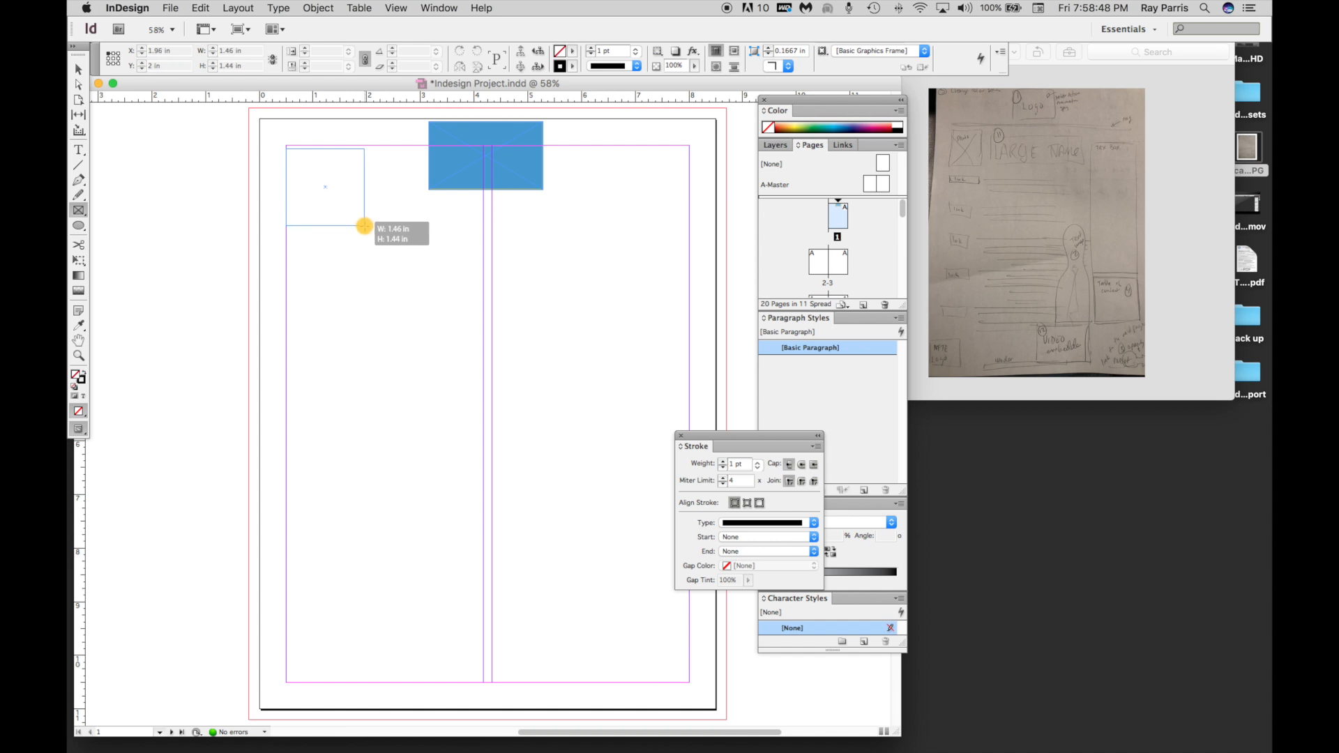
{"action": "left_click_drag", "start_coordinate": [364, 226], "coordinate": [367, 227]}
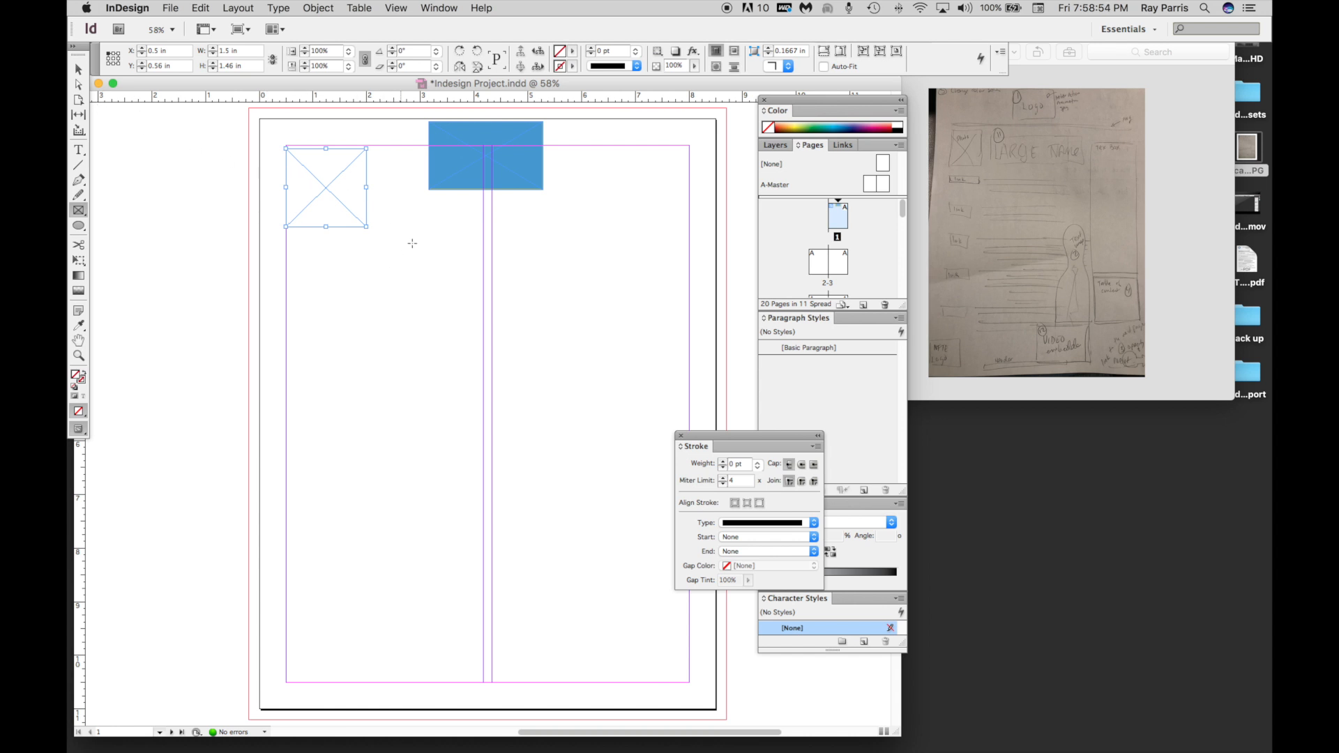
Draw a placeholder frame about 3.58 by 0.94 in below the logo and one about 2 by 7.64 in along the right margin.
{"action": "mouse_move", "coordinate": [379, 203]}
{"action": "left_mouse_down"}
{"action": "mouse_move", "coordinate": [487, 251]}
{"action": "mouse_move", "coordinate": [606, 251]}
{"action": "mouse_move", "coordinate": [572, 253]}
{"action": "left_mouse_up"}
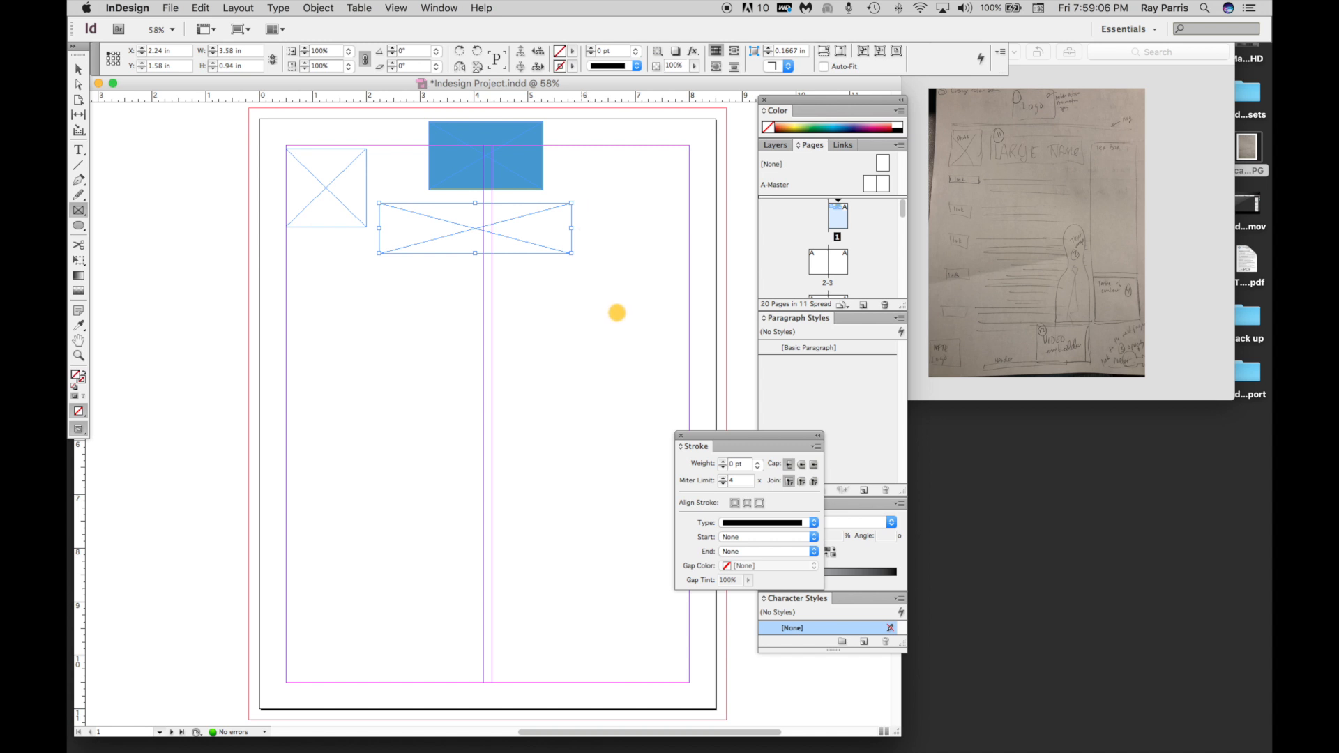
{"action": "mouse_move", "coordinate": [582, 202]}
{"action": "left_mouse_down"}
{"action": "mouse_move", "coordinate": [658, 567]}
{"action": "mouse_move", "coordinate": [690, 612]}
{"action": "left_mouse_up"}
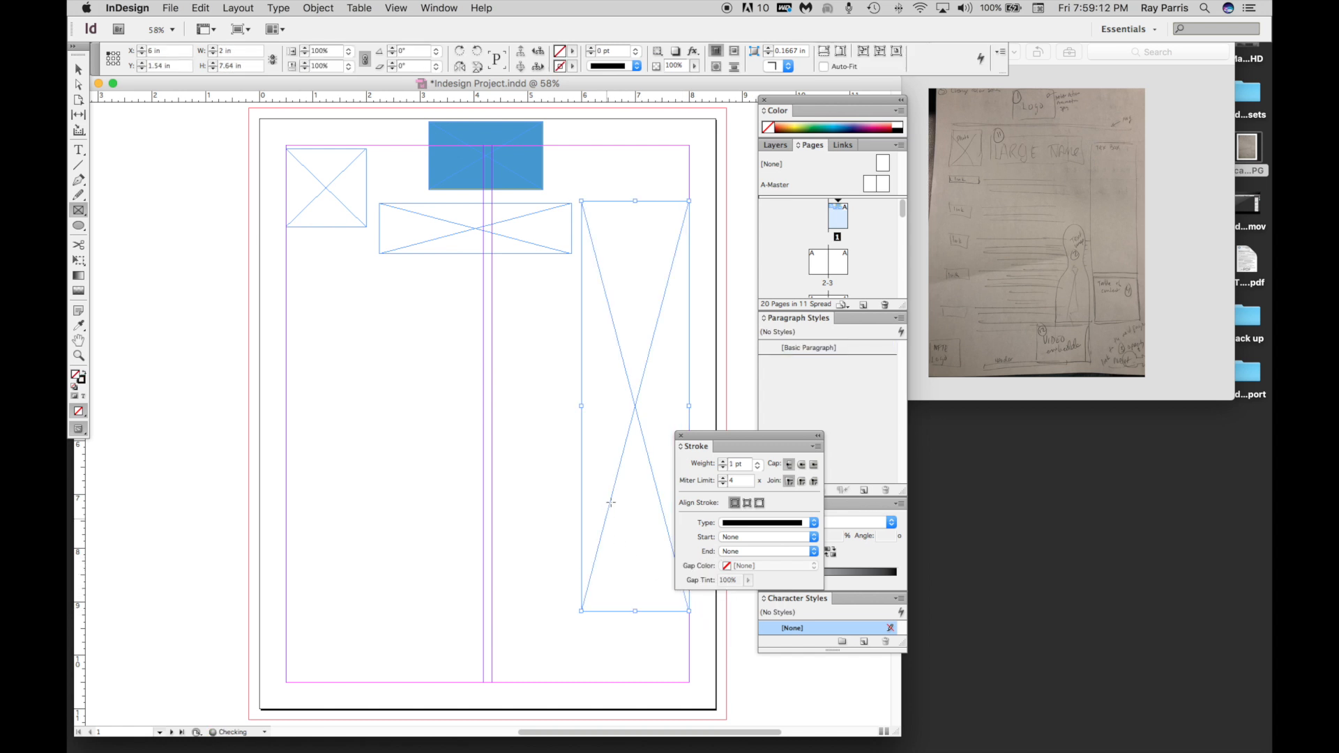
{"action": "left_click_drag", "start_coordinate": [581, 407], "coordinate": [571, 409]}
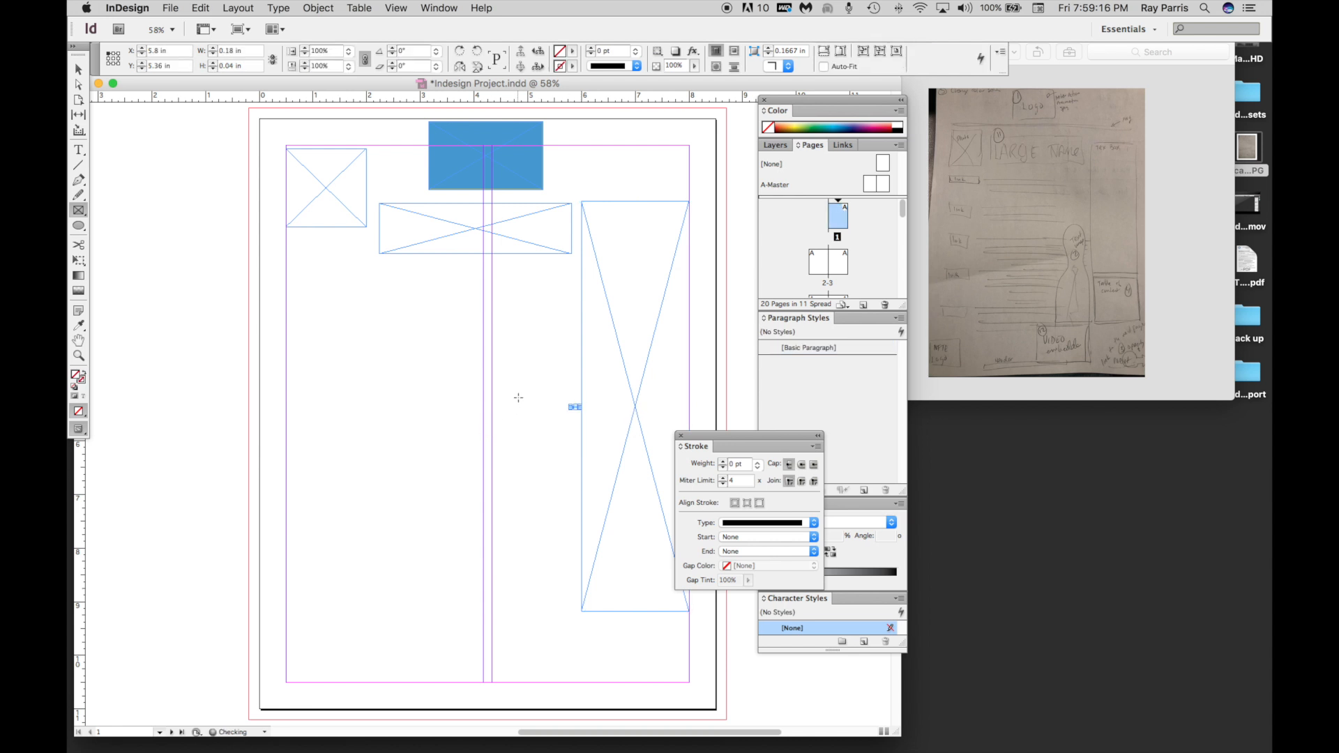
{"action": "key", "text": "super+z"}
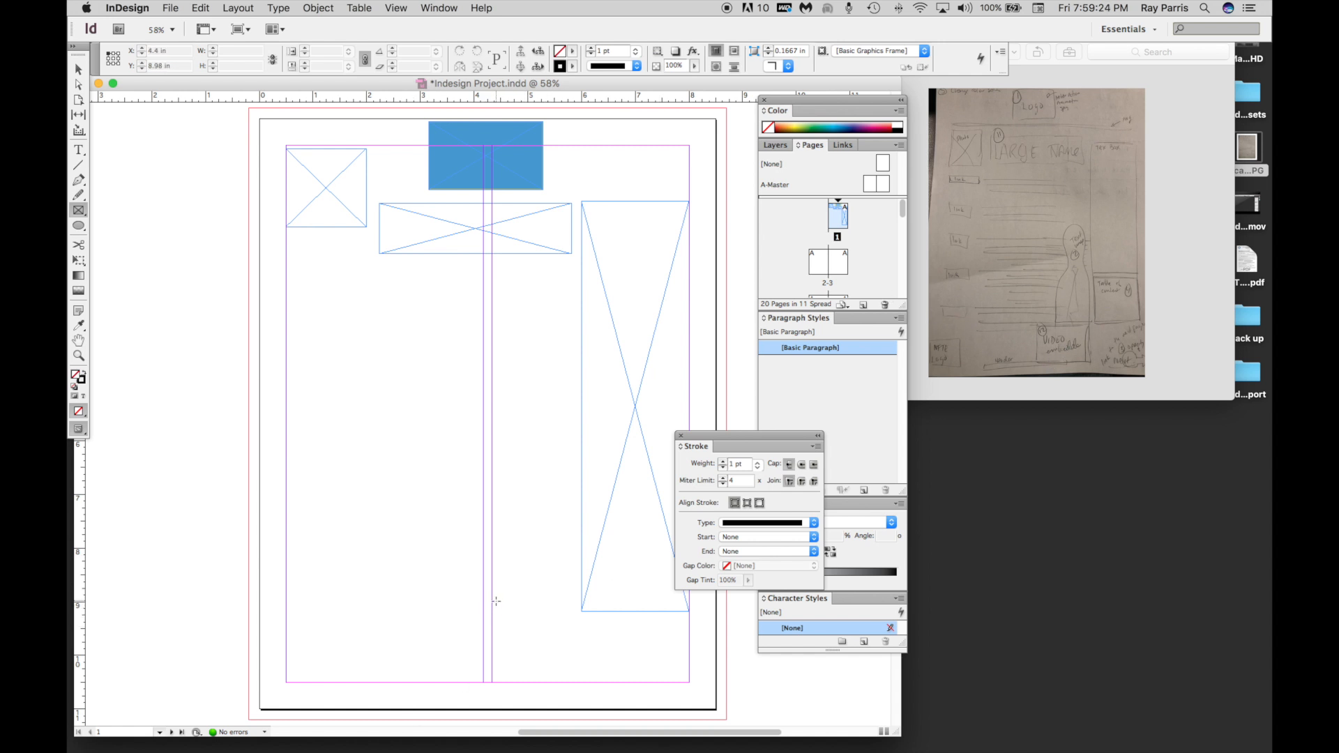
Draw two placeholder frames along the bottom margin: about 1.76 by 1.48 in right of centre and 1.2 by 0.72 in at the left corner.
{"action": "left_click_drag", "start_coordinate": [476, 598], "coordinate": [571, 679]}
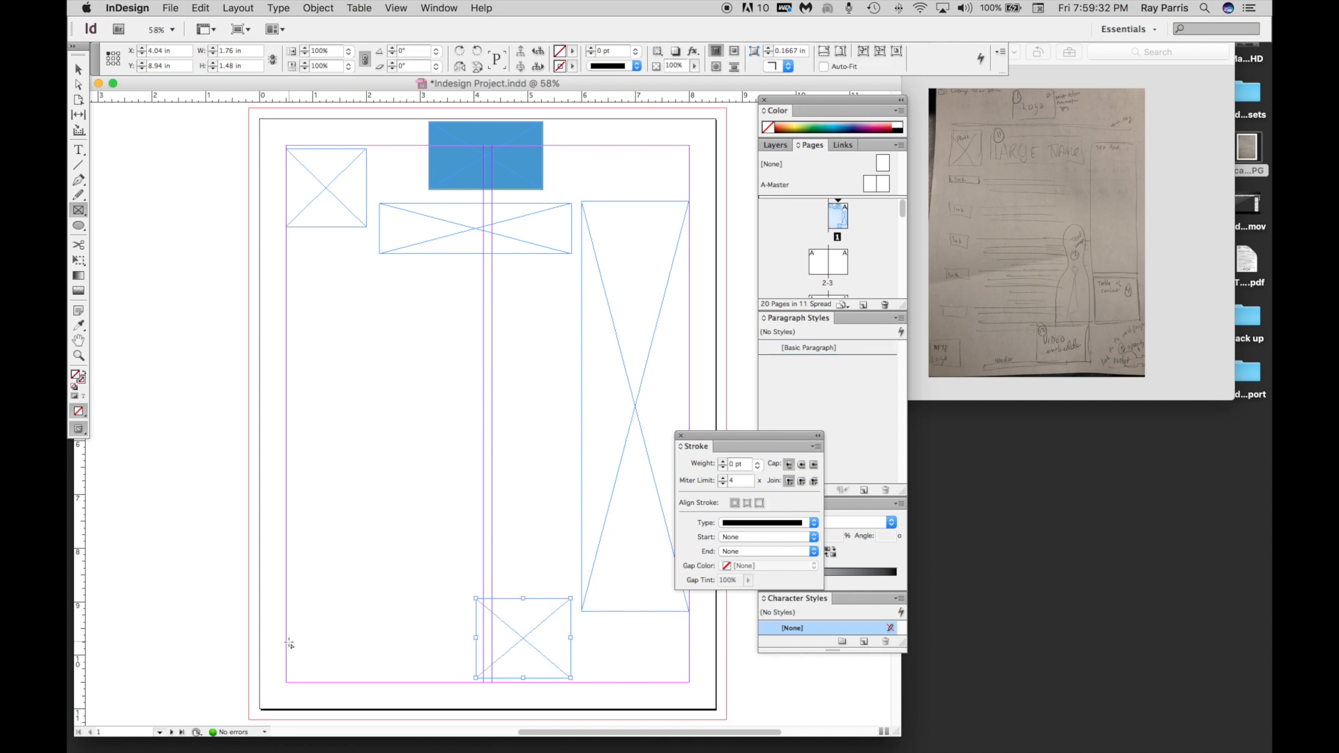
{"action": "left_click_drag", "start_coordinate": [290, 644], "coordinate": [353, 682]}
Create a text frame about 1.55 by 0.48 in below the upper-left placeholder and fill it with placeholder text.
{"action": "left_click", "coordinate": [79, 150]}
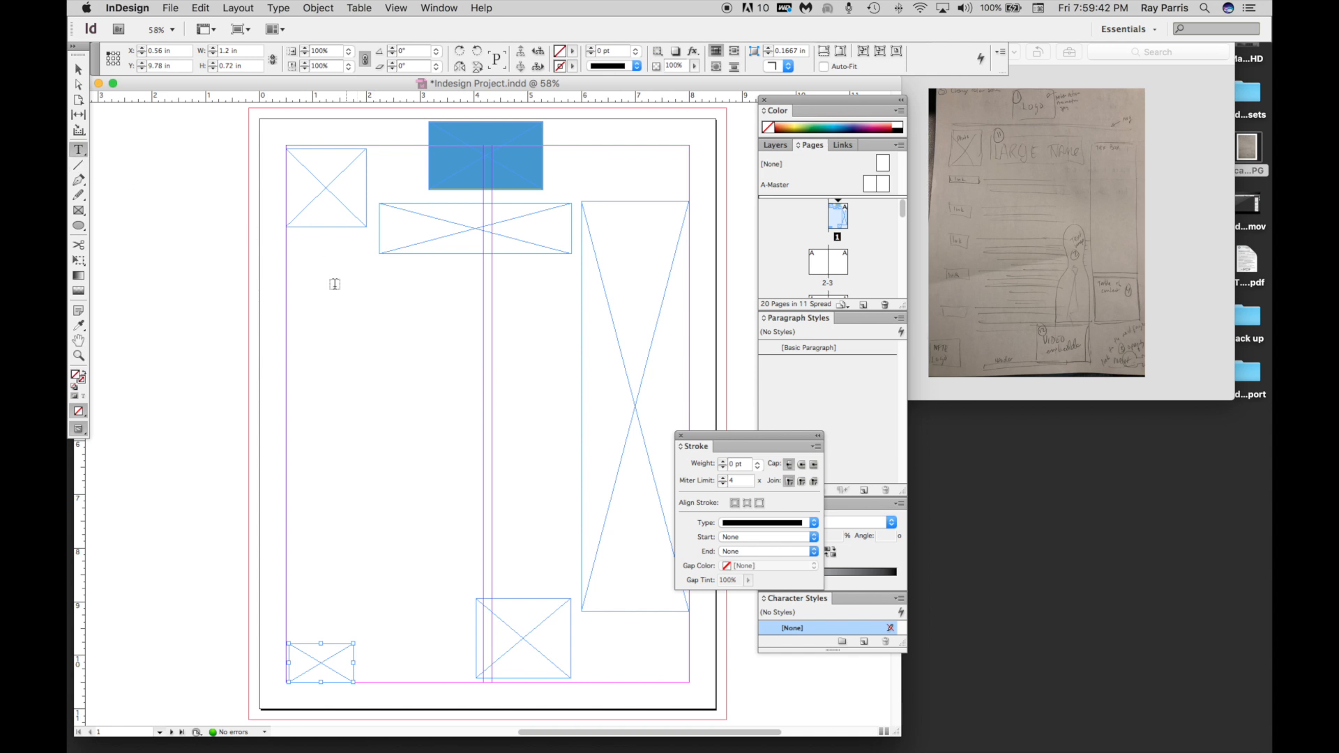
{"action": "left_click_drag", "start_coordinate": [296, 278], "coordinate": [379, 305]}
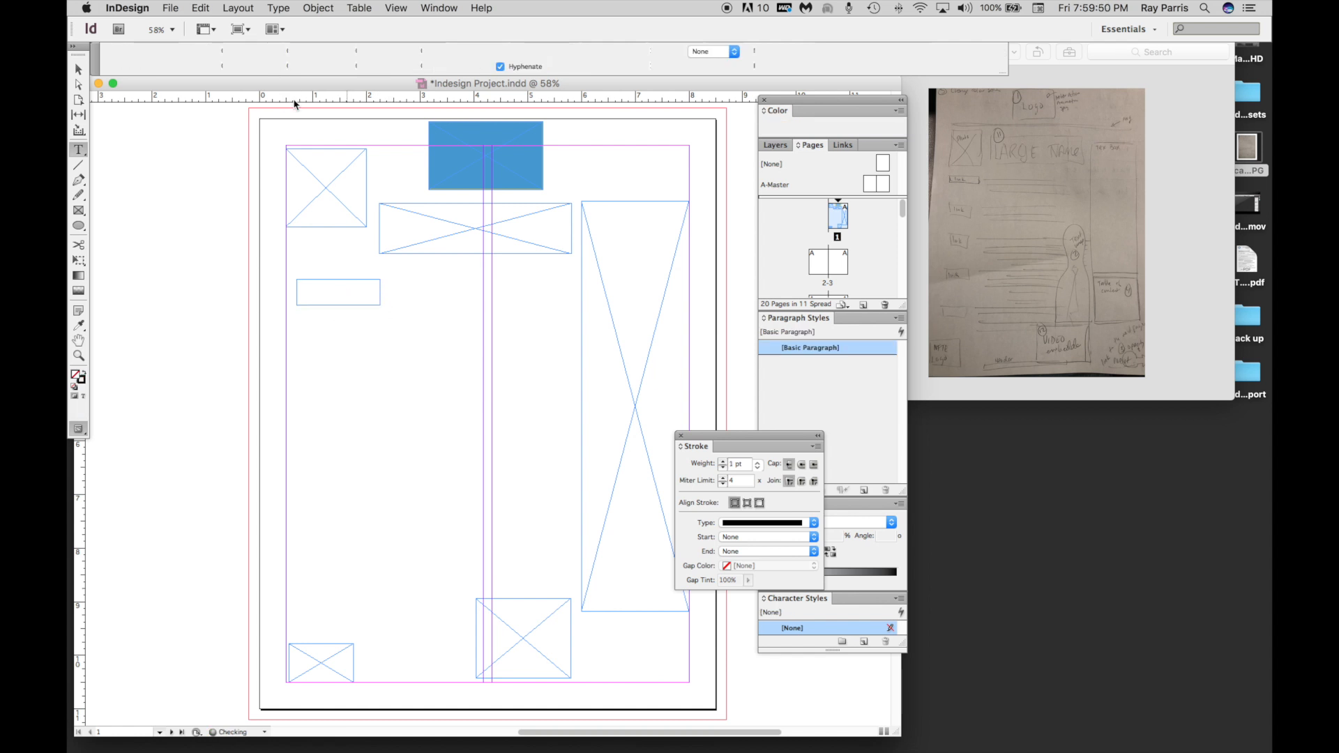
{"action": "left_click", "coordinate": [278, 8]}
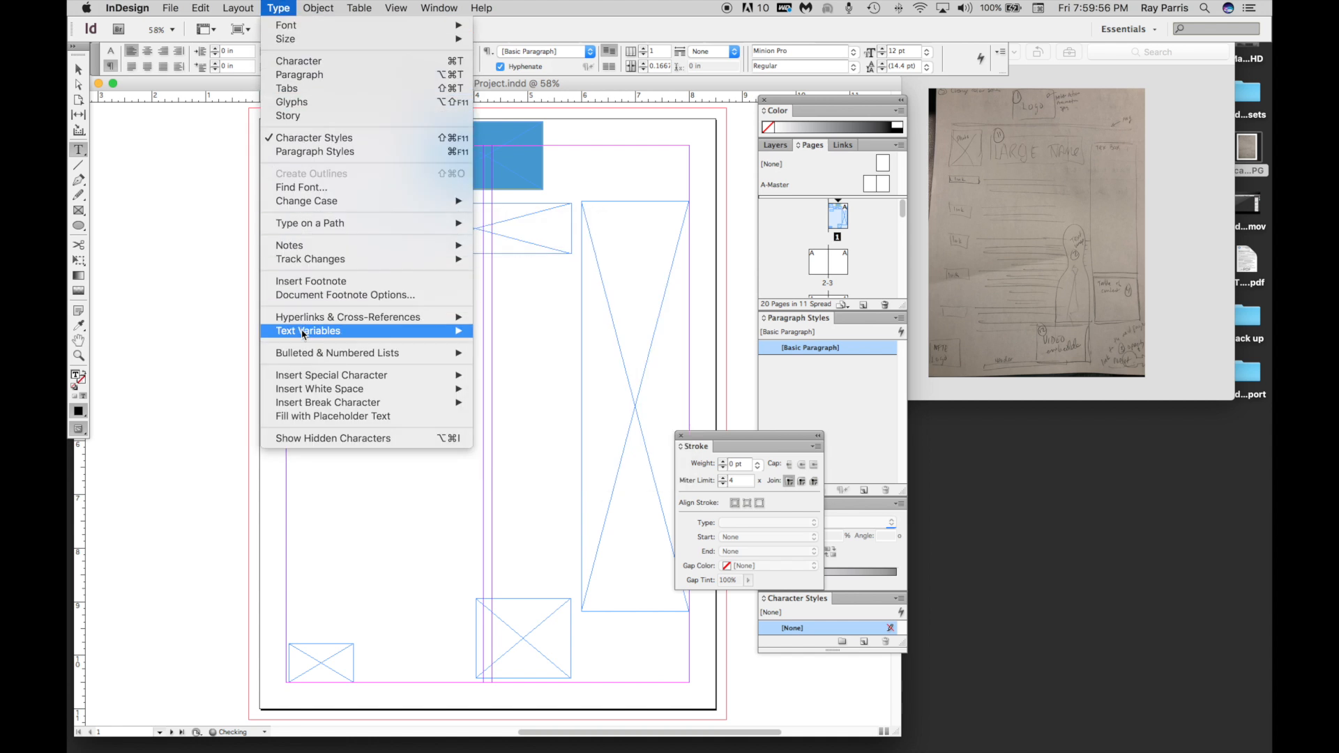
{"action": "mouse_move", "coordinate": [303, 337]}
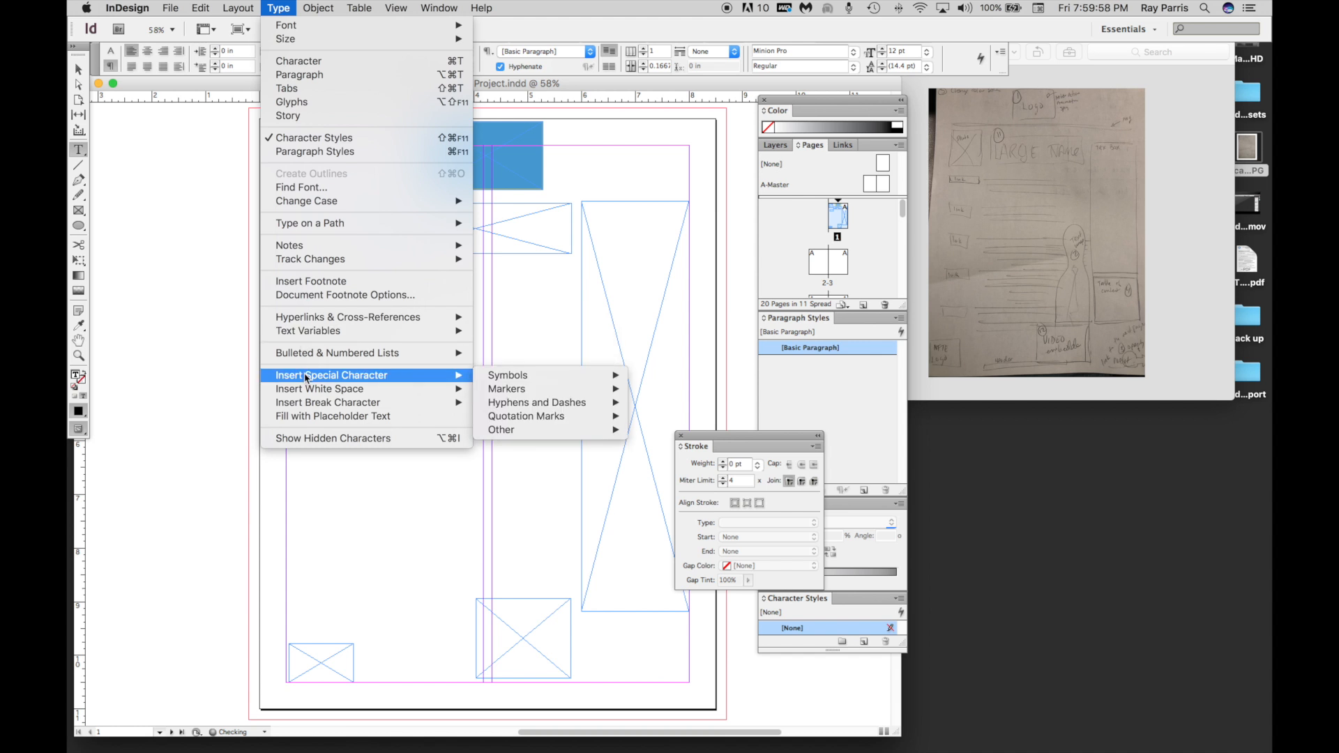
{"action": "left_click", "coordinate": [308, 416]}
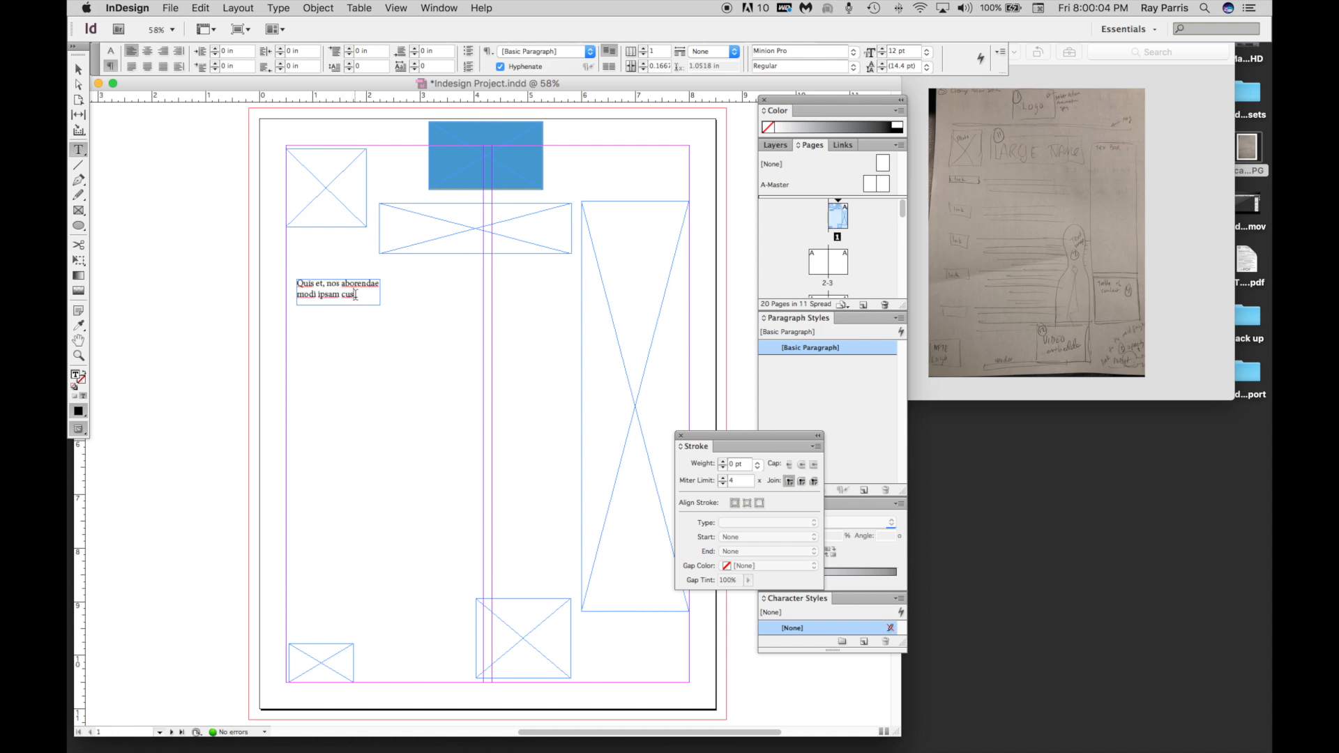
Replace all the filler text in the new text frame with "TEXT PLACE".
{"action": "left_click_drag", "start_coordinate": [355, 295], "coordinate": [287, 283]}
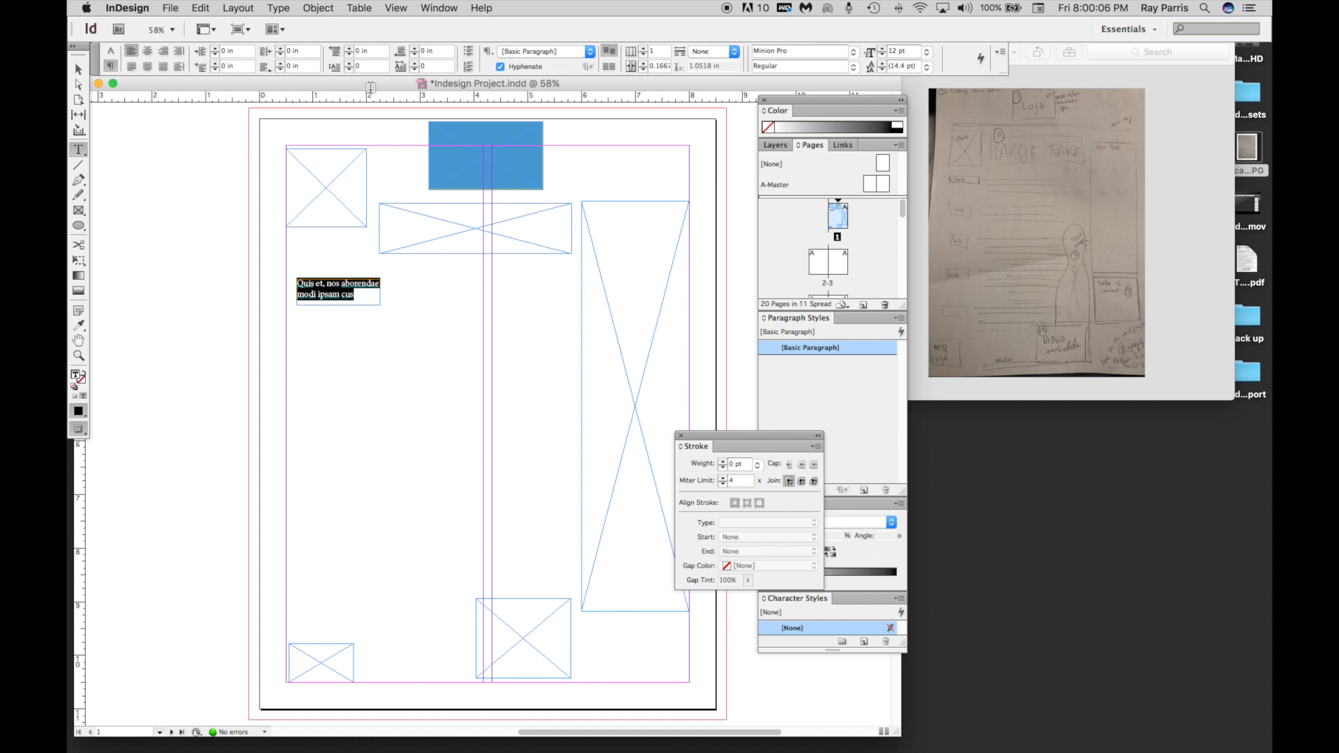
{"action": "type", "text": "Te"}
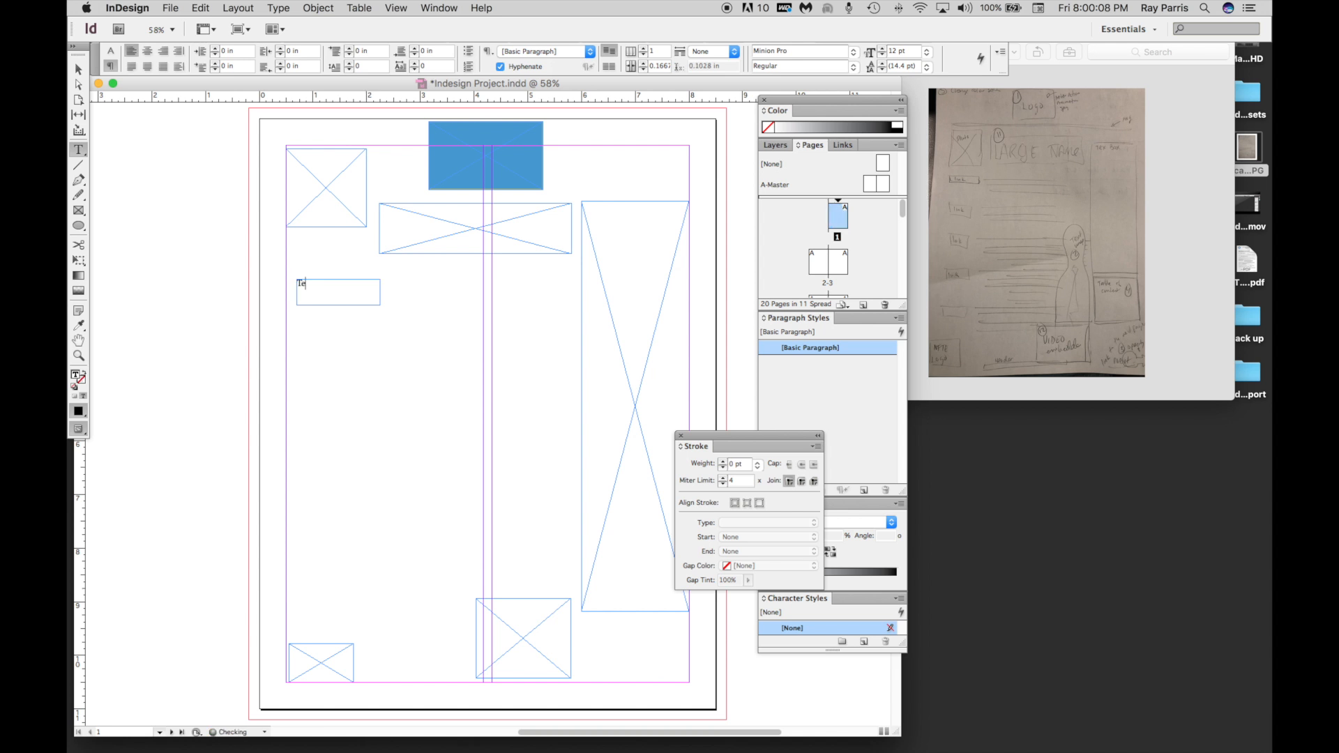
{"action": "type", "text": "e"}
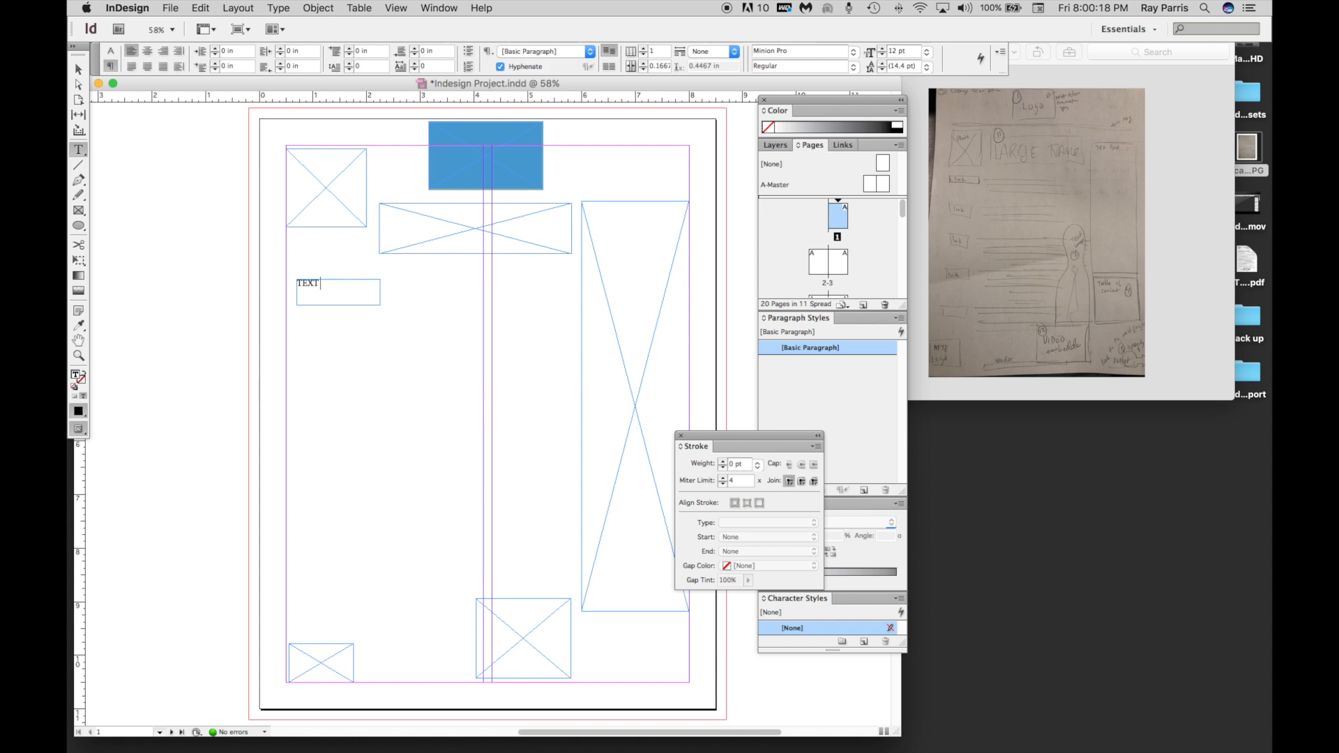
{"action": "type", "text": "LACE"}
Set the font size of the "TEXT PLACE" text to 17 pt.
{"action": "left_click_drag", "start_coordinate": [348, 286], "coordinate": [290, 285]}
{"action": "left_click", "coordinate": [883, 49]}
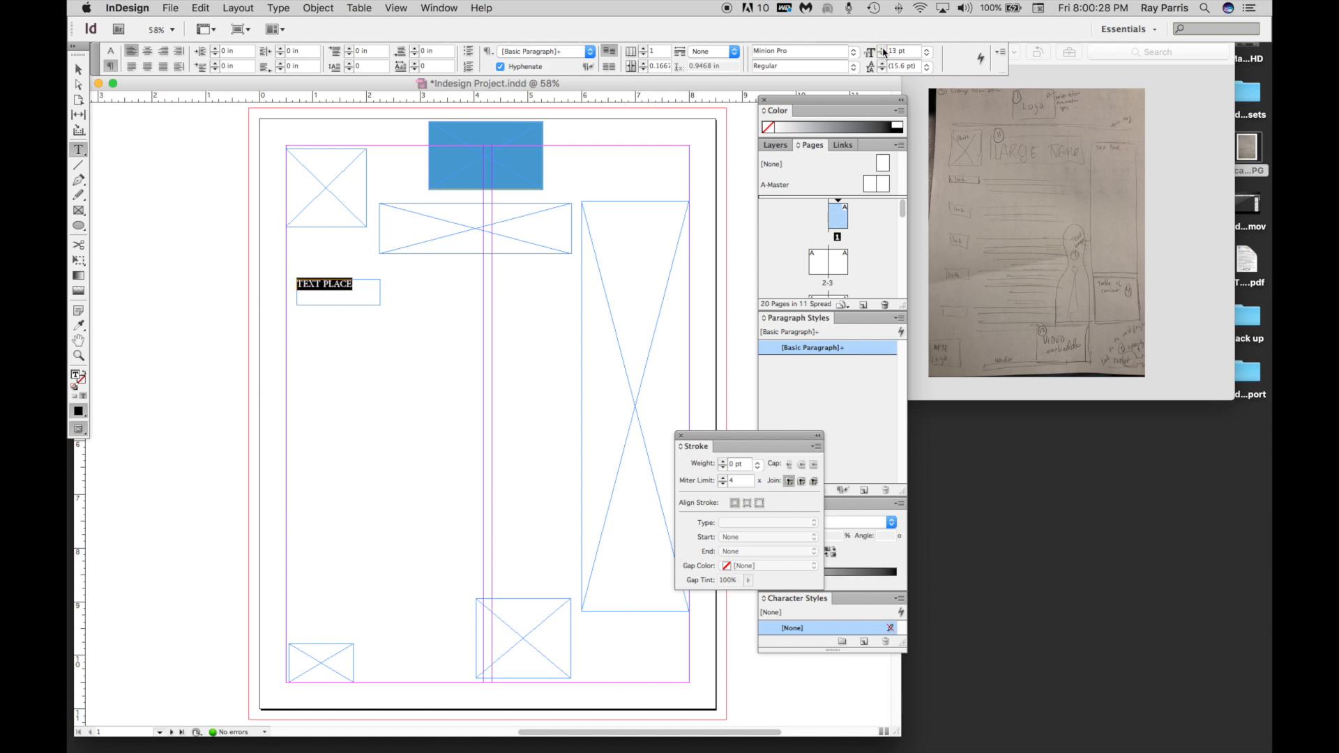
{"action": "left_click", "coordinate": [883, 48]}
{"action": "left_click", "coordinate": [883, 49]}
{"action": "left_click", "coordinate": [883, 49]}
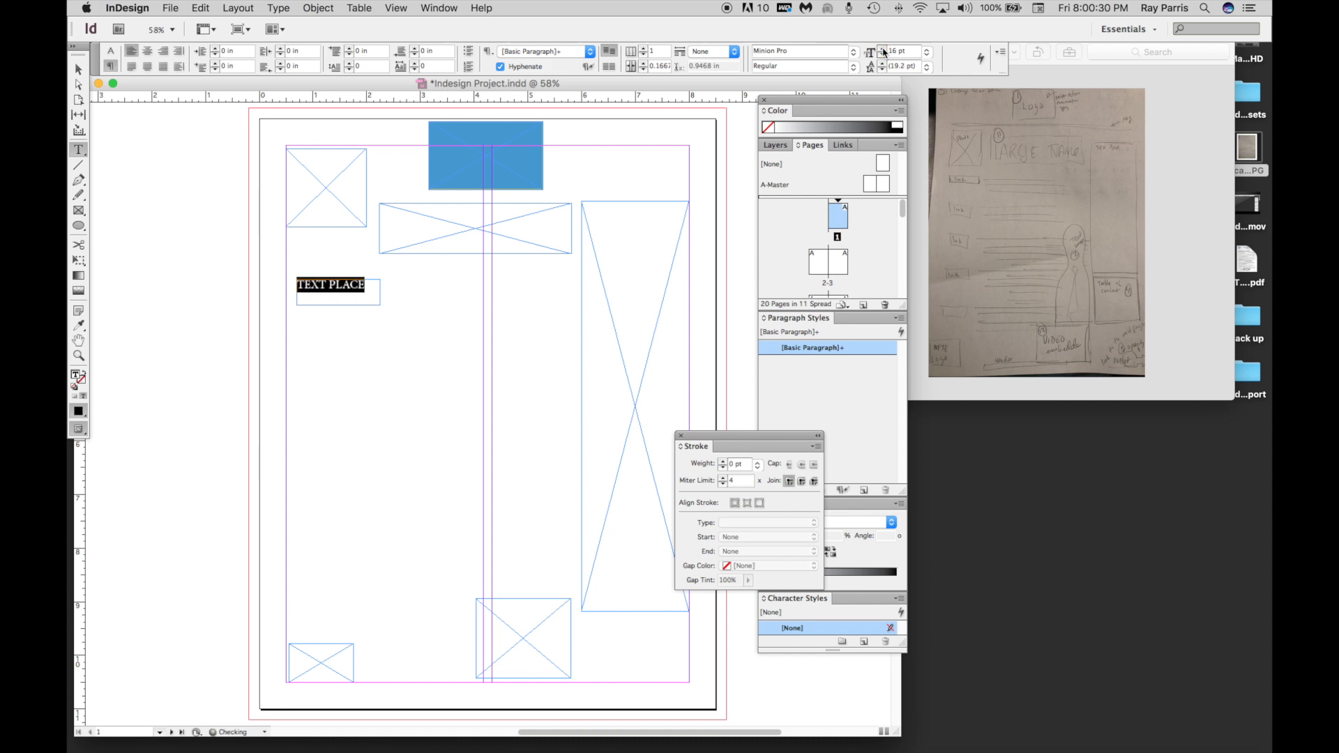
{"action": "left_click", "coordinate": [883, 49]}
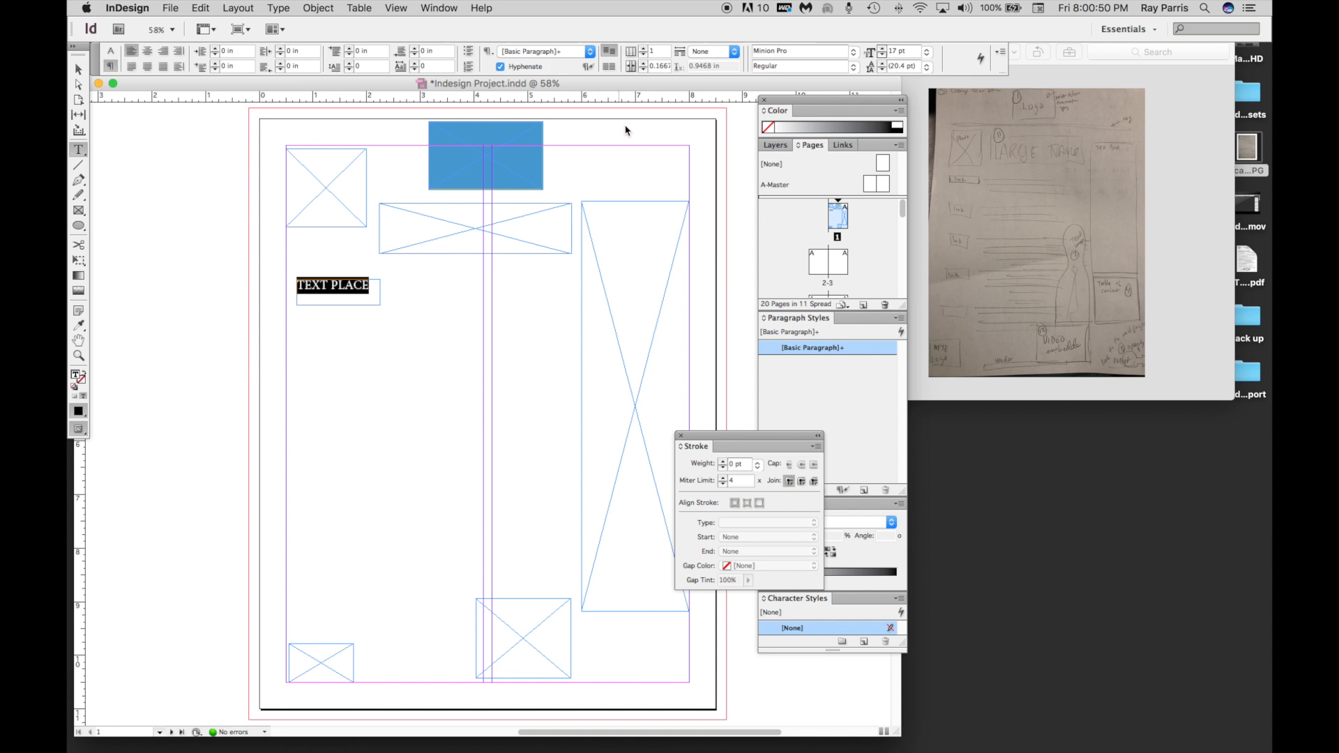
Apply the Bold Cond style to the "TEXT PLACE" text and change its font to Bauhaus 93.
{"action": "left_click", "coordinate": [853, 67]}
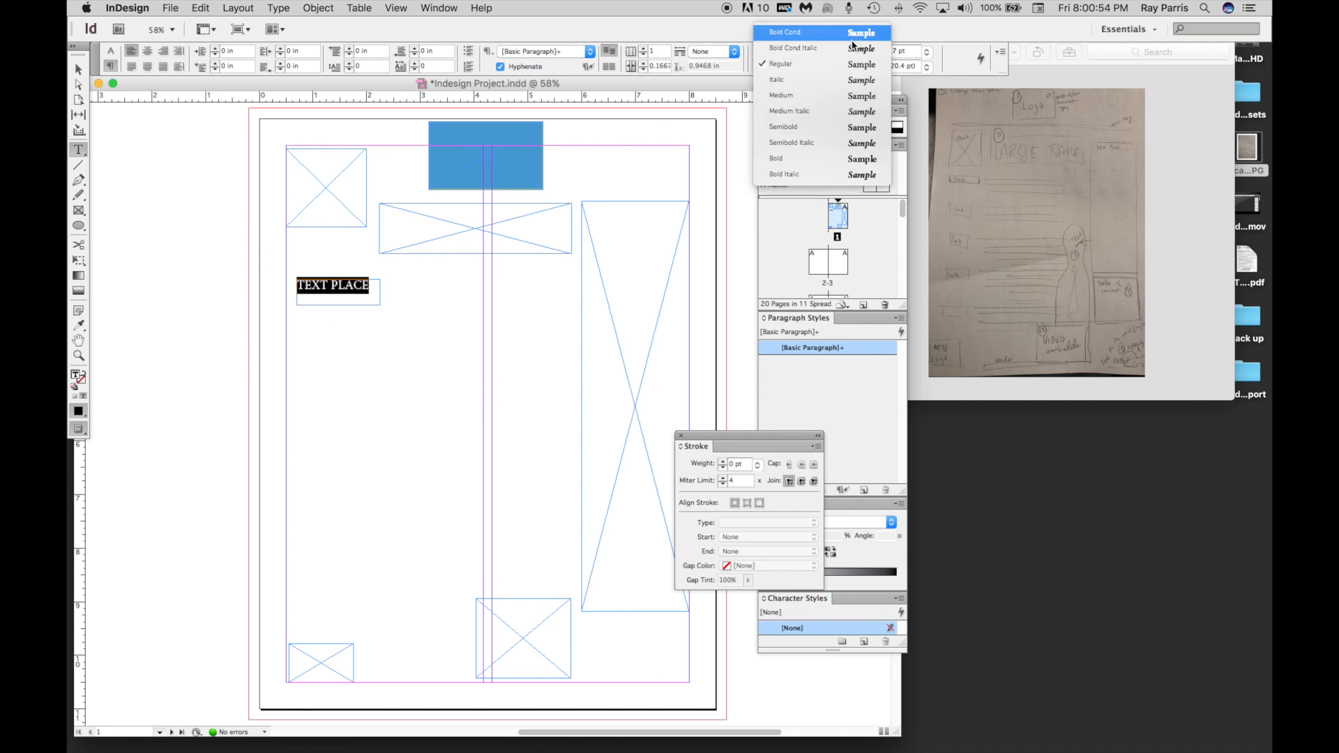
{"action": "left_click", "coordinate": [855, 33]}
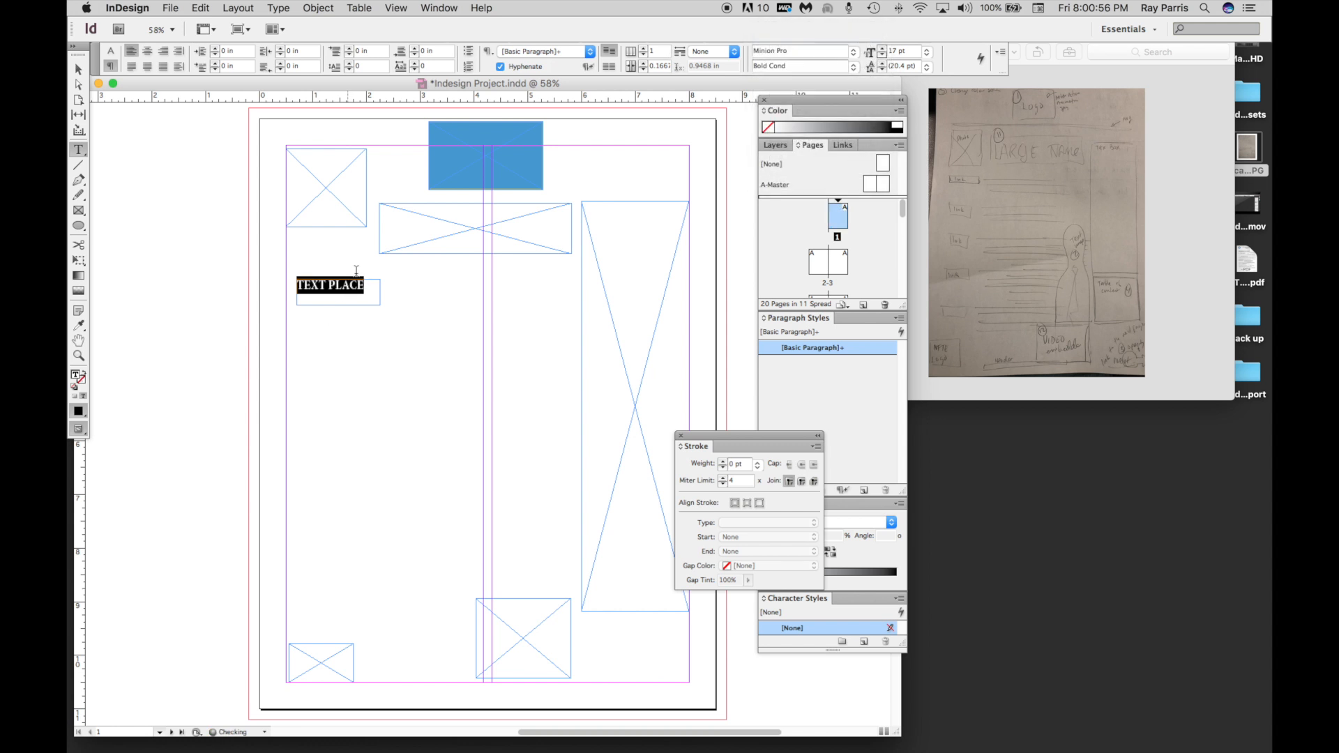
{"action": "left_click", "coordinate": [854, 53]}
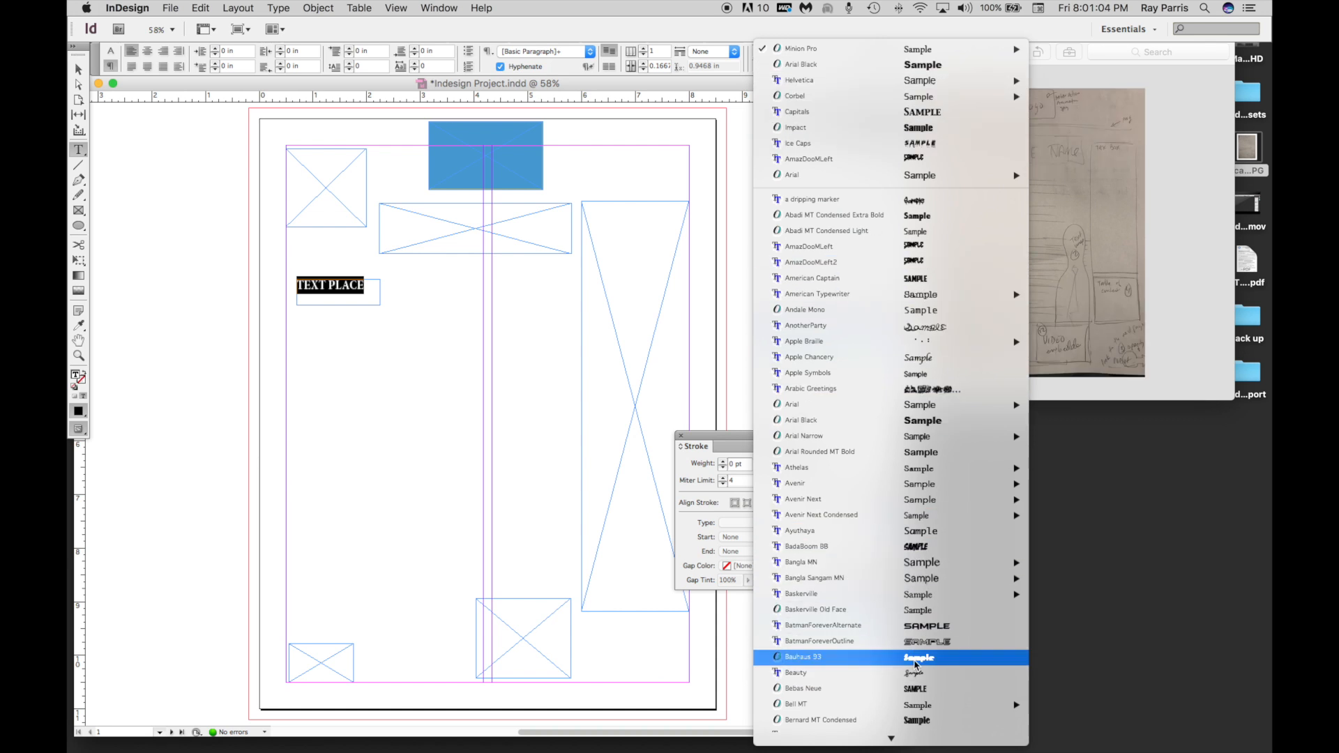
{"action": "left_click", "coordinate": [915, 660]}
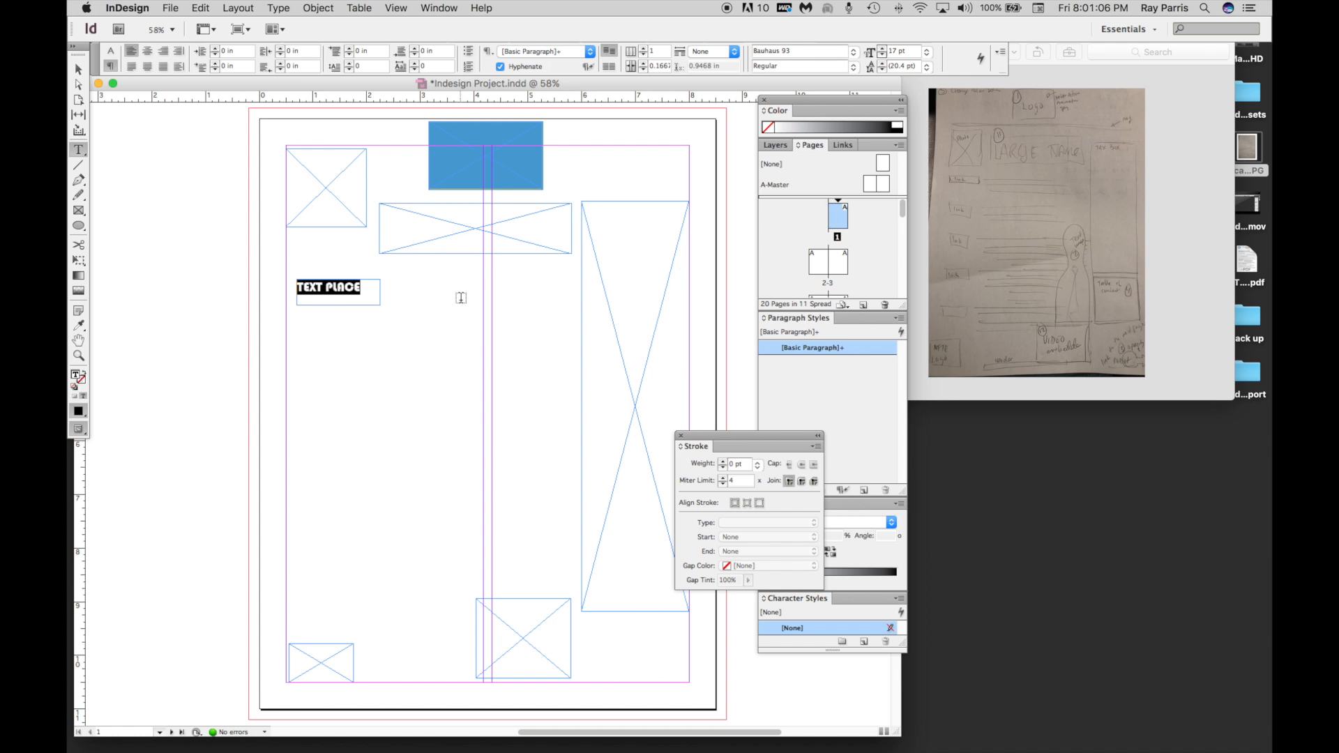
Duplicate the "TEXT PLACE" frame and move the copy below the original, to about X 0.66 in, Y 4.145 in.
{"action": "left_click", "coordinate": [78, 69]}
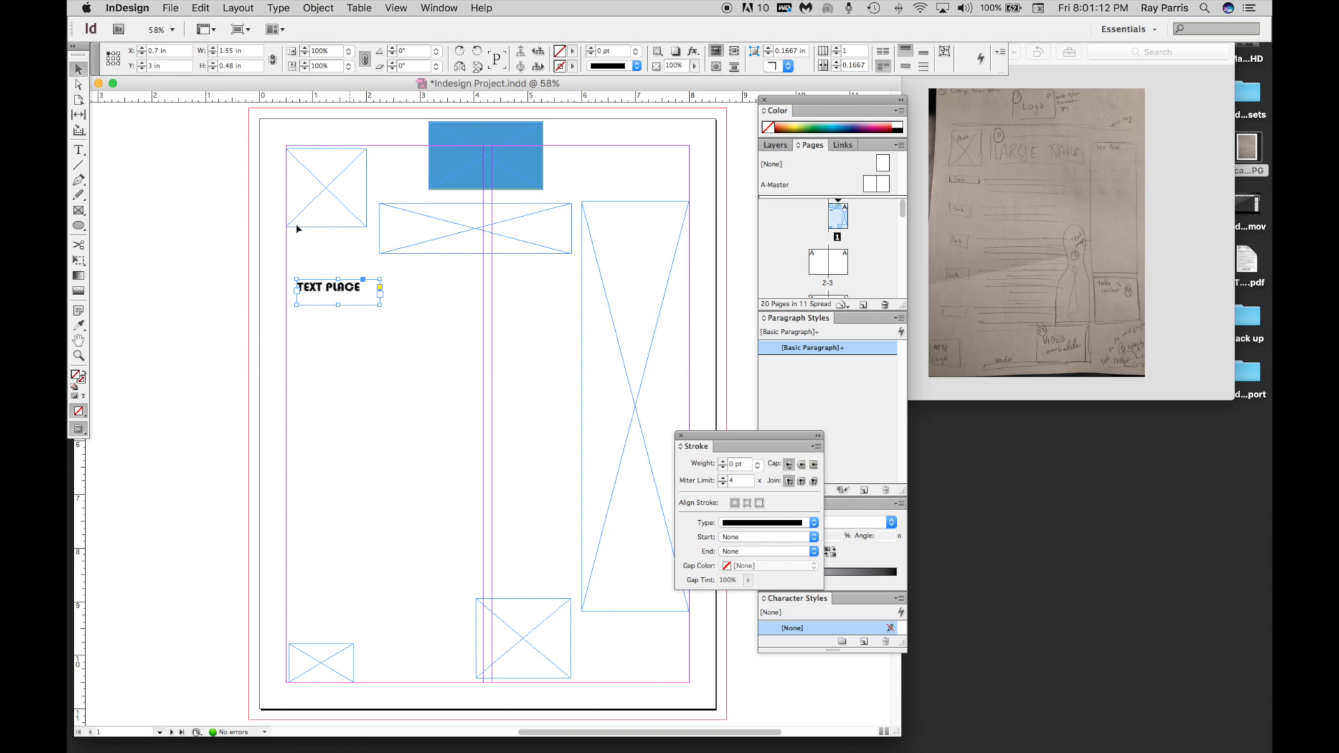
{"action": "left_click", "coordinate": [201, 8]}
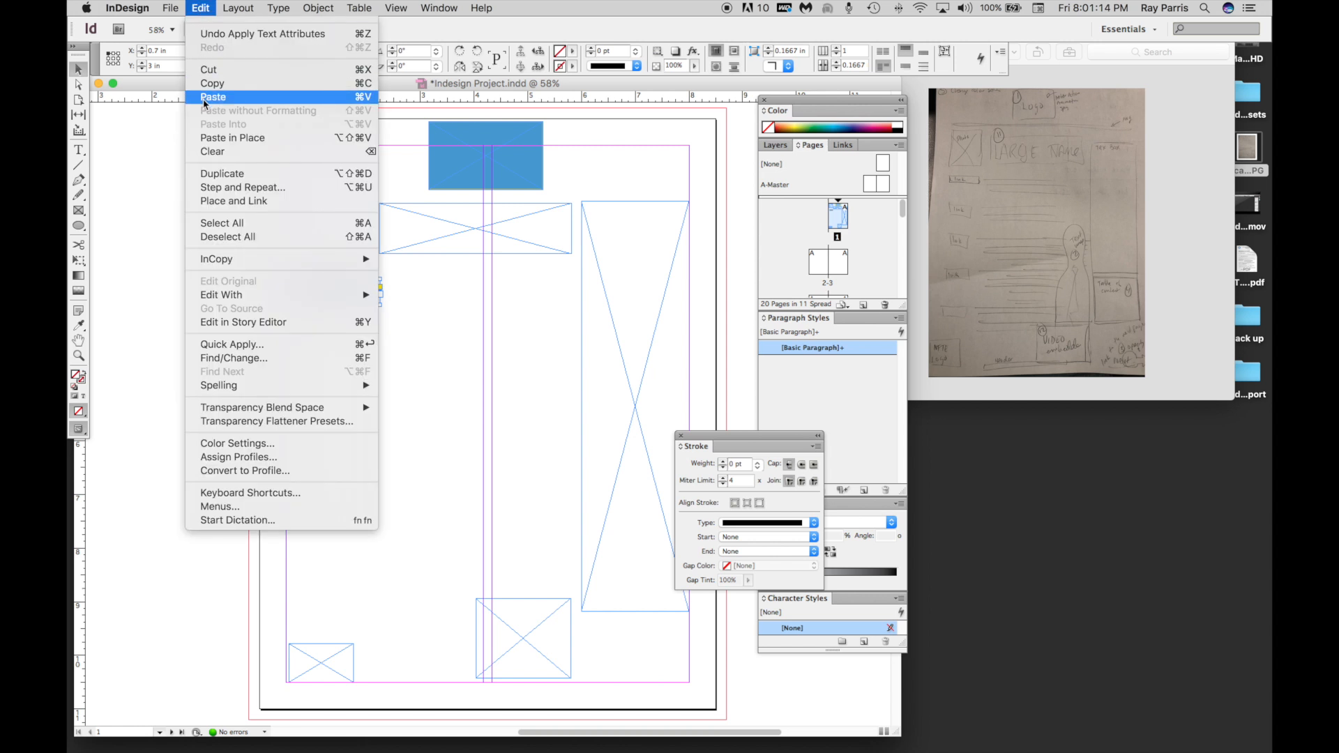
{"action": "left_click", "coordinate": [214, 174]}
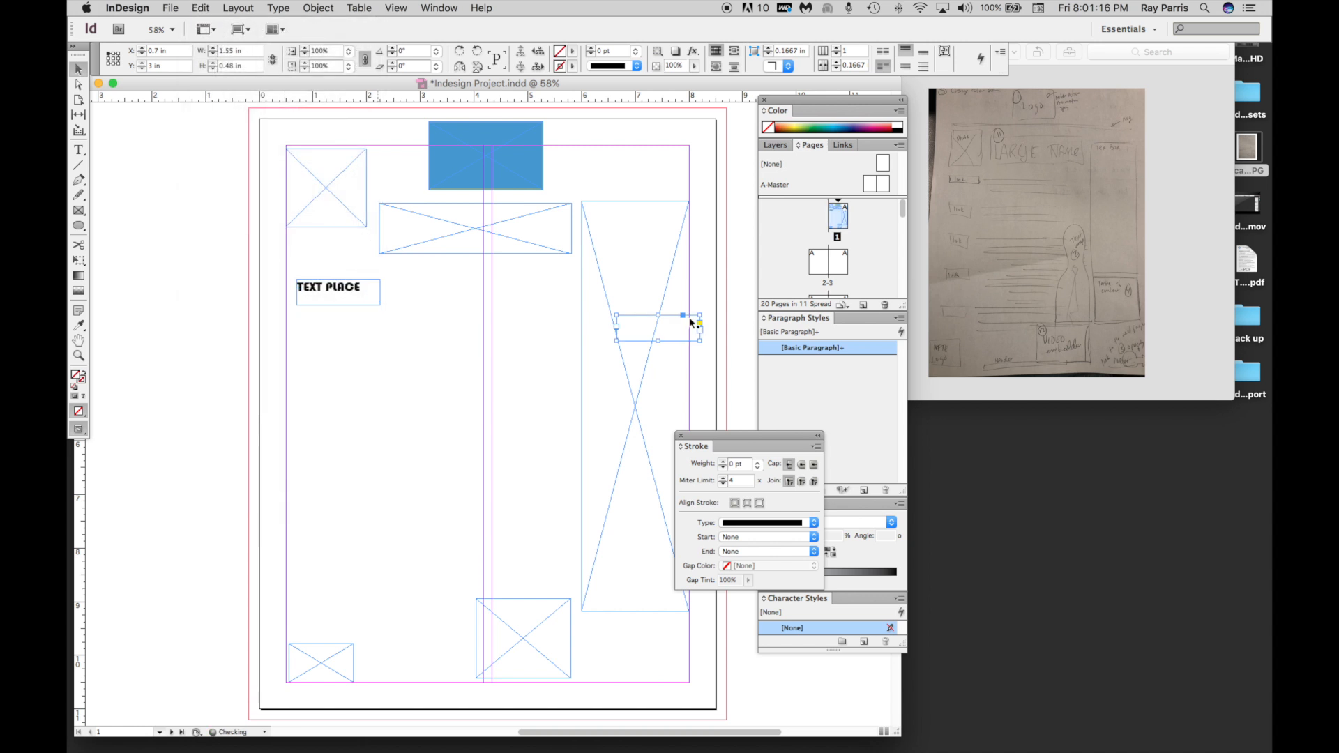
{"action": "left_click_drag", "start_coordinate": [666, 332], "coordinate": [343, 352]}
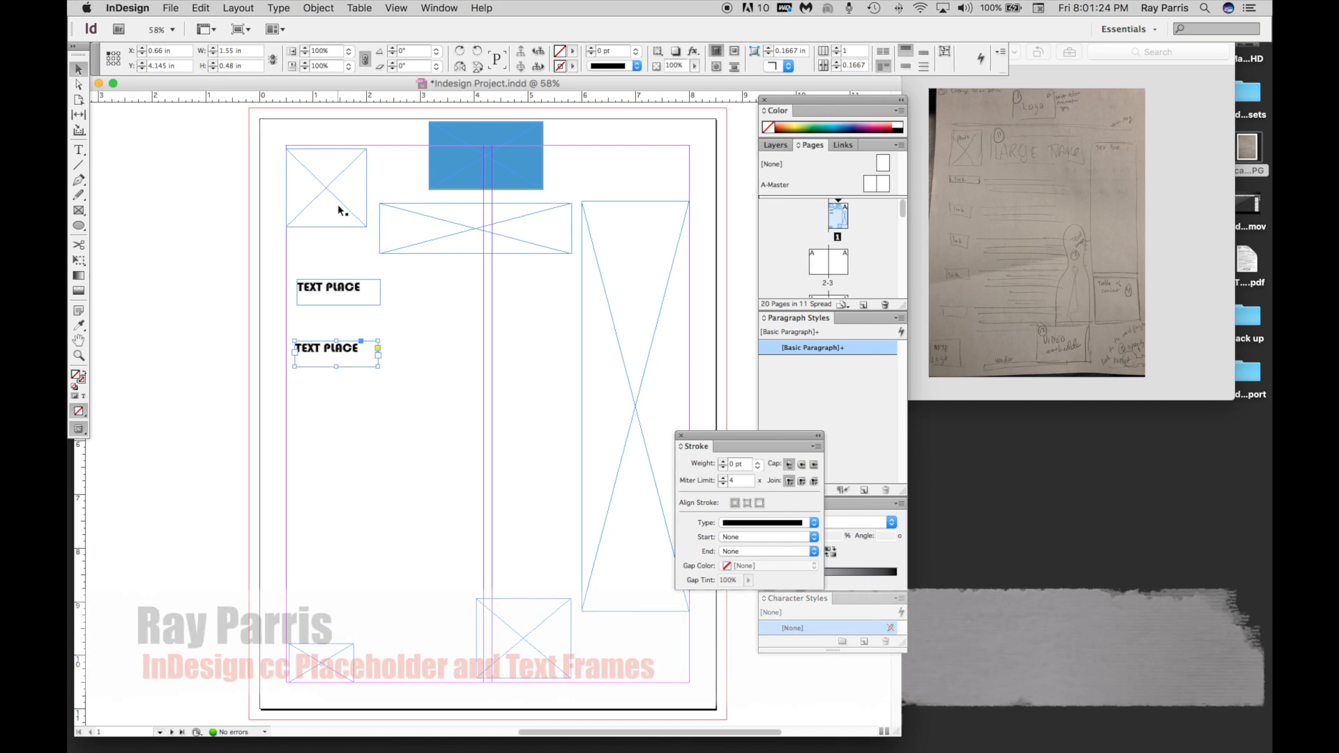
Duplicate both "TEXT PLACE" frames together and move the copies below the originals, to about X 0.6 in, Y 5.48 in.
{"action": "left_click", "coordinate": [202, 9]}
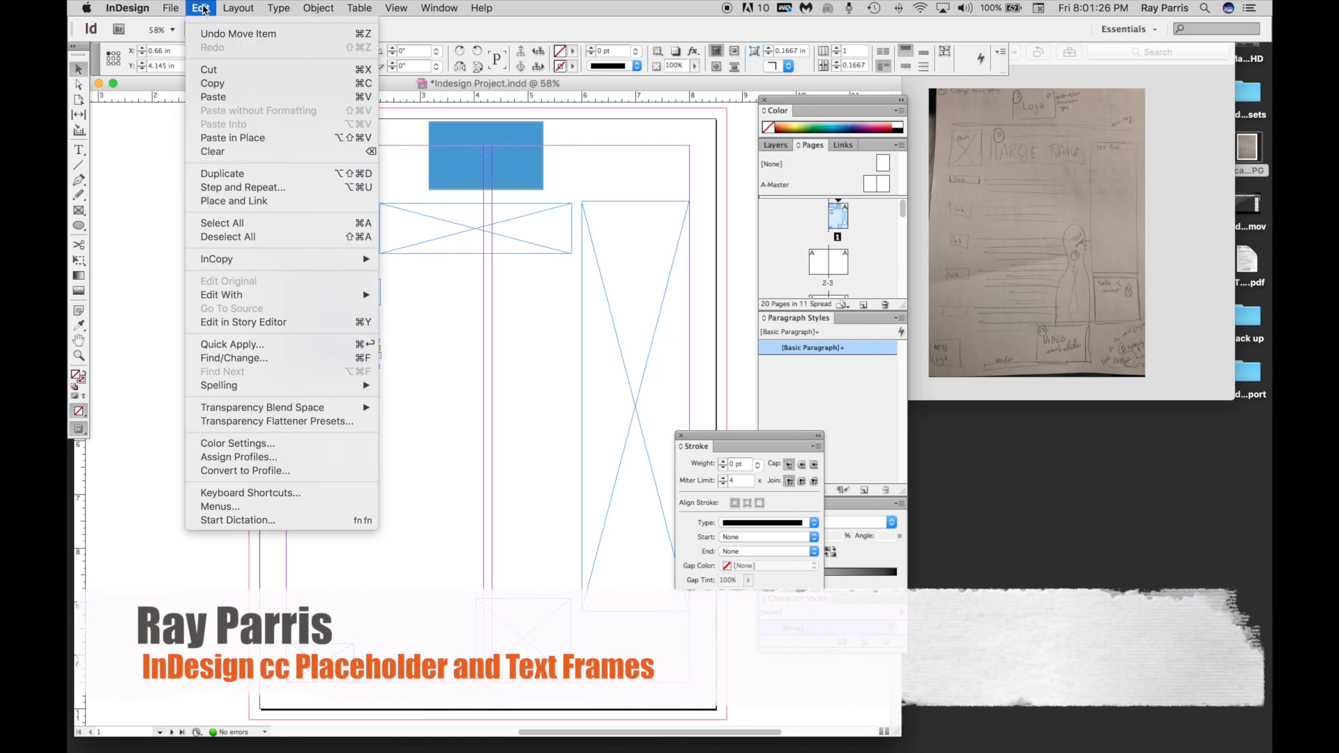
{"action": "left_click", "coordinate": [399, 334]}
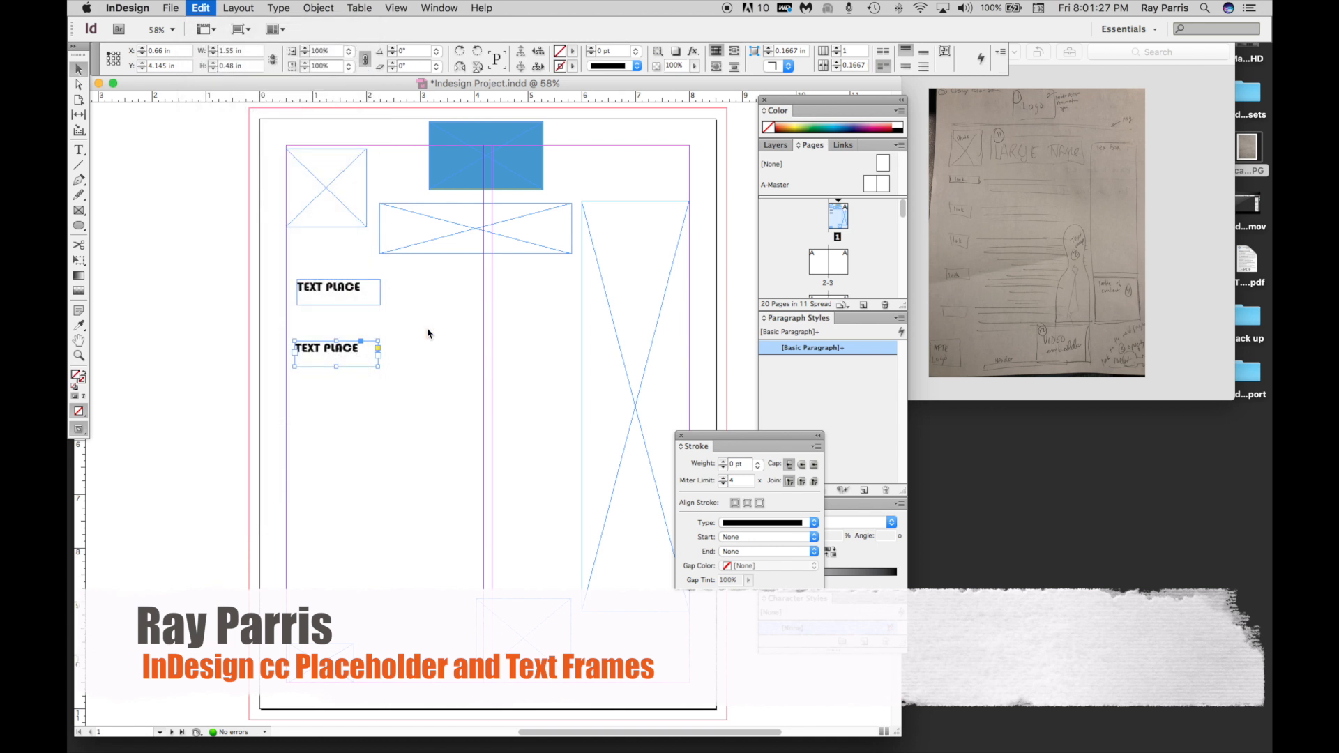
{"action": "left_click", "coordinate": [342, 291]}
{"action": "left_click", "coordinate": [353, 353], "text": "shift"}
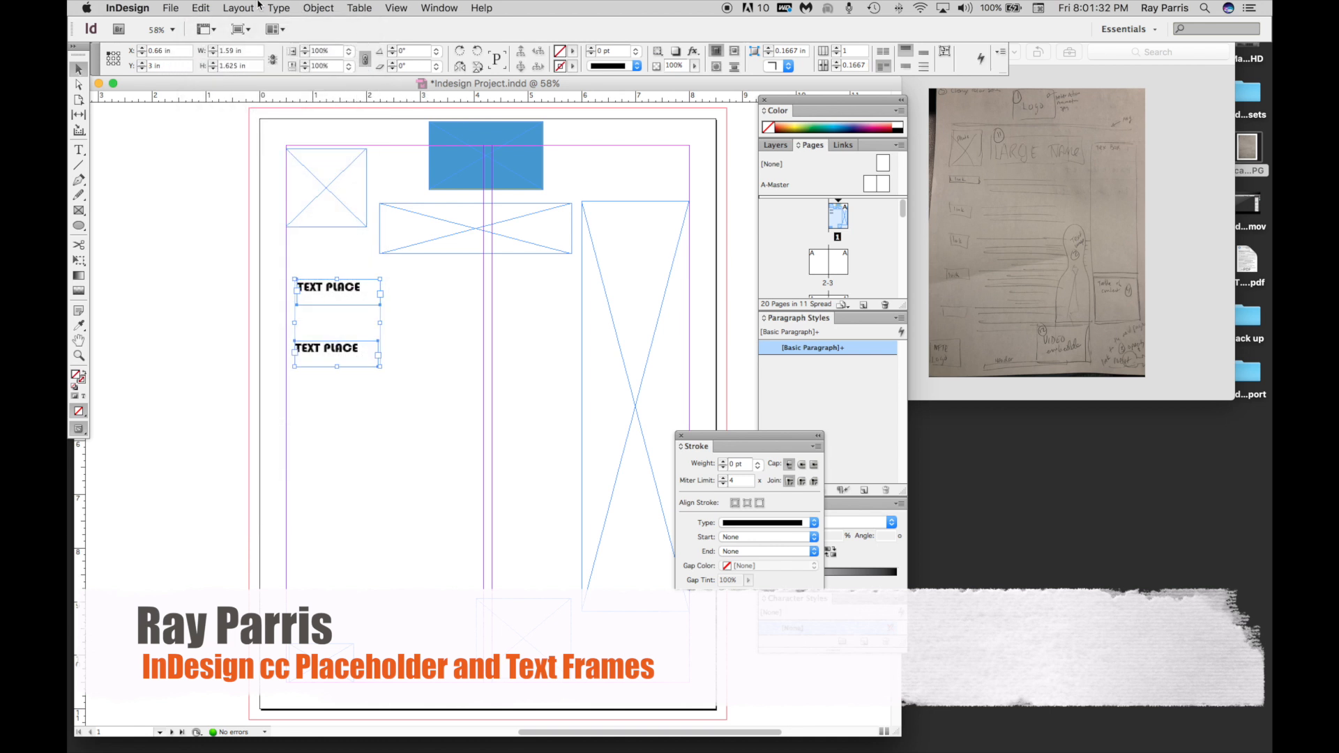
{"action": "left_click", "coordinate": [202, 8]}
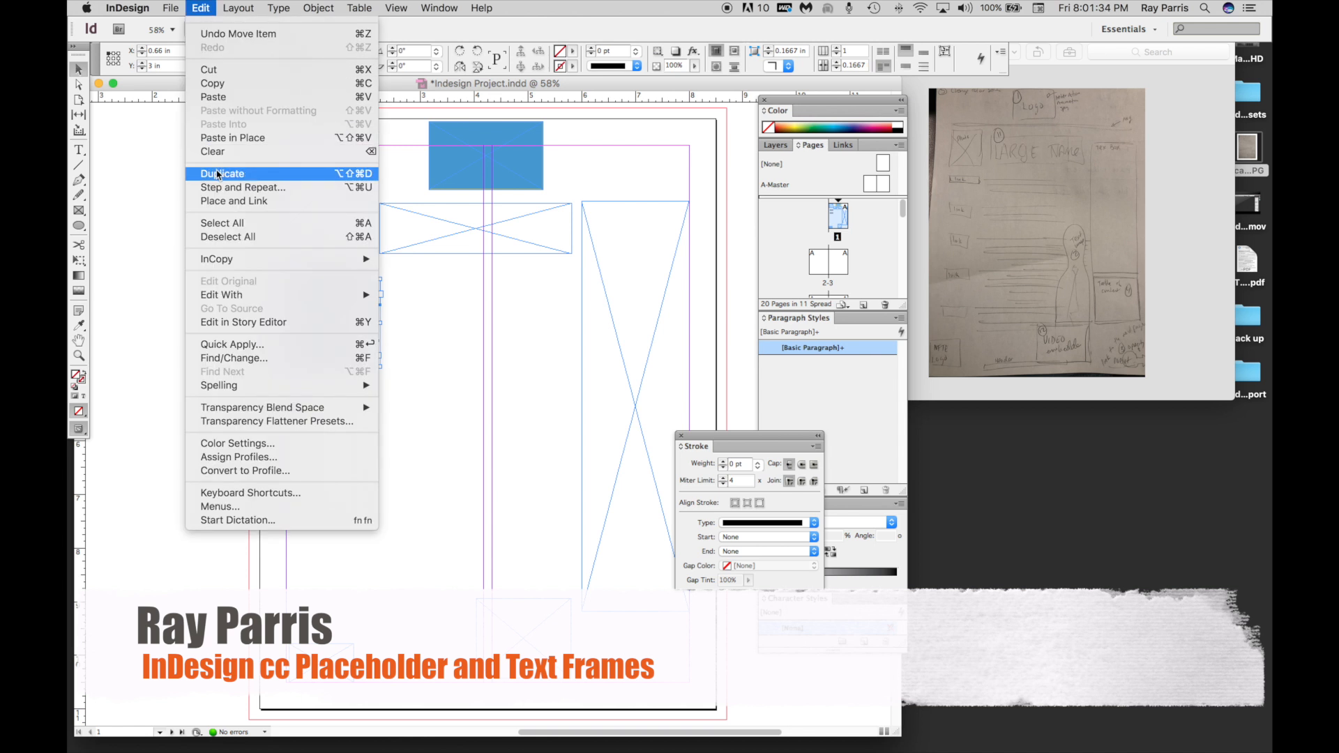
{"action": "left_click", "coordinate": [218, 174]}
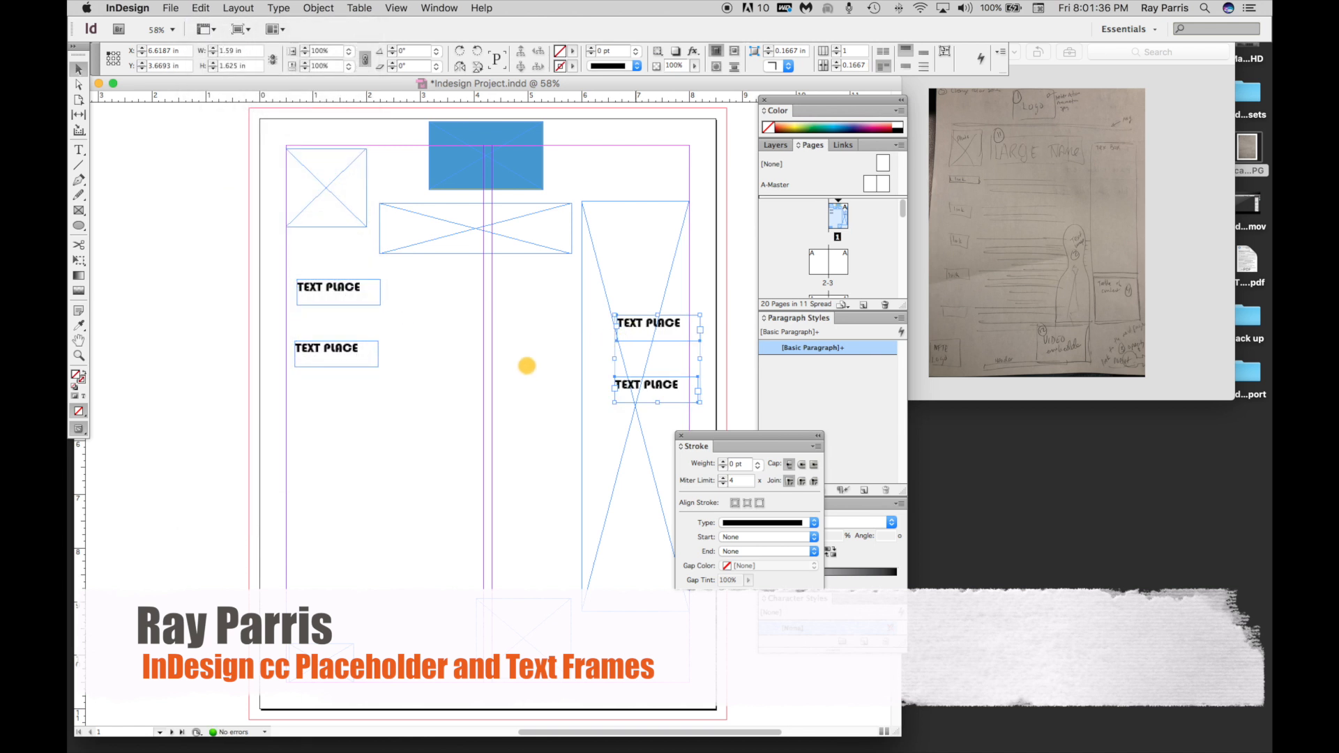
{"action": "left_click_drag", "start_coordinate": [526, 366], "coordinate": [318, 432]}
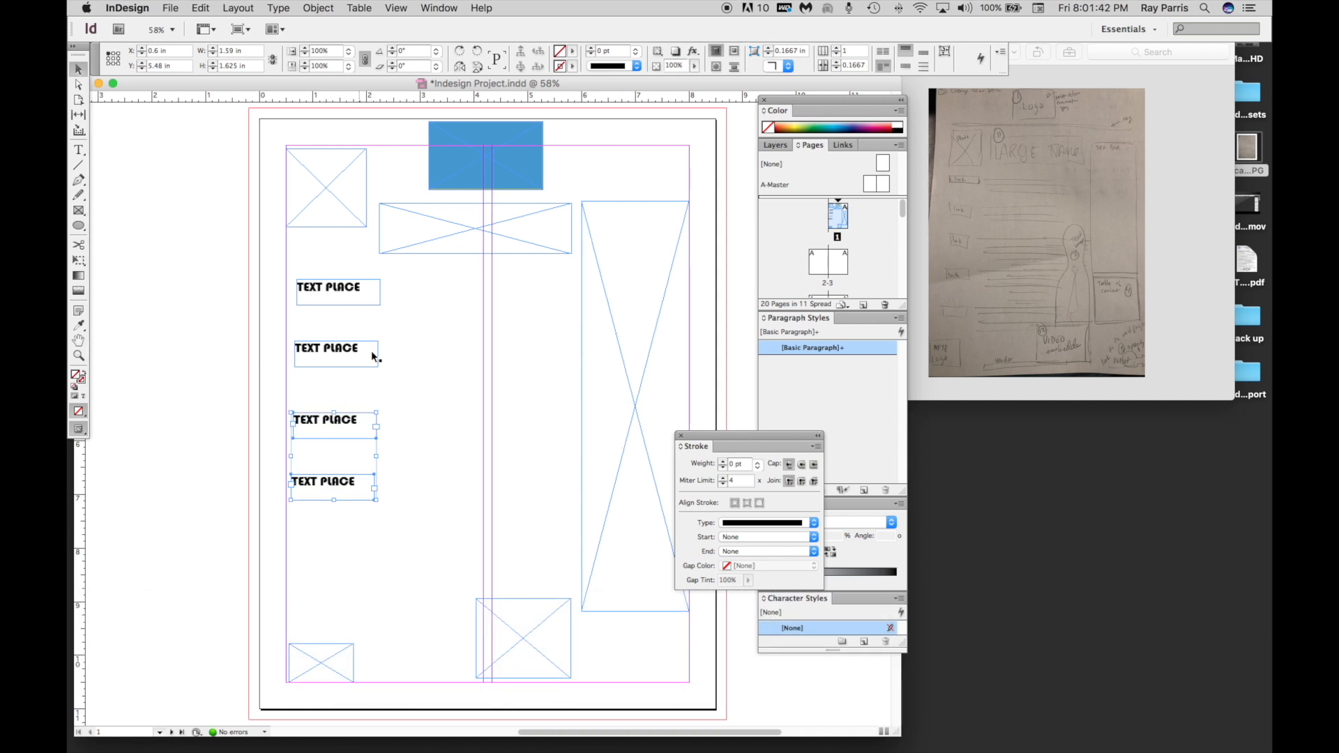
{"action": "left_click", "coordinate": [347, 357]}
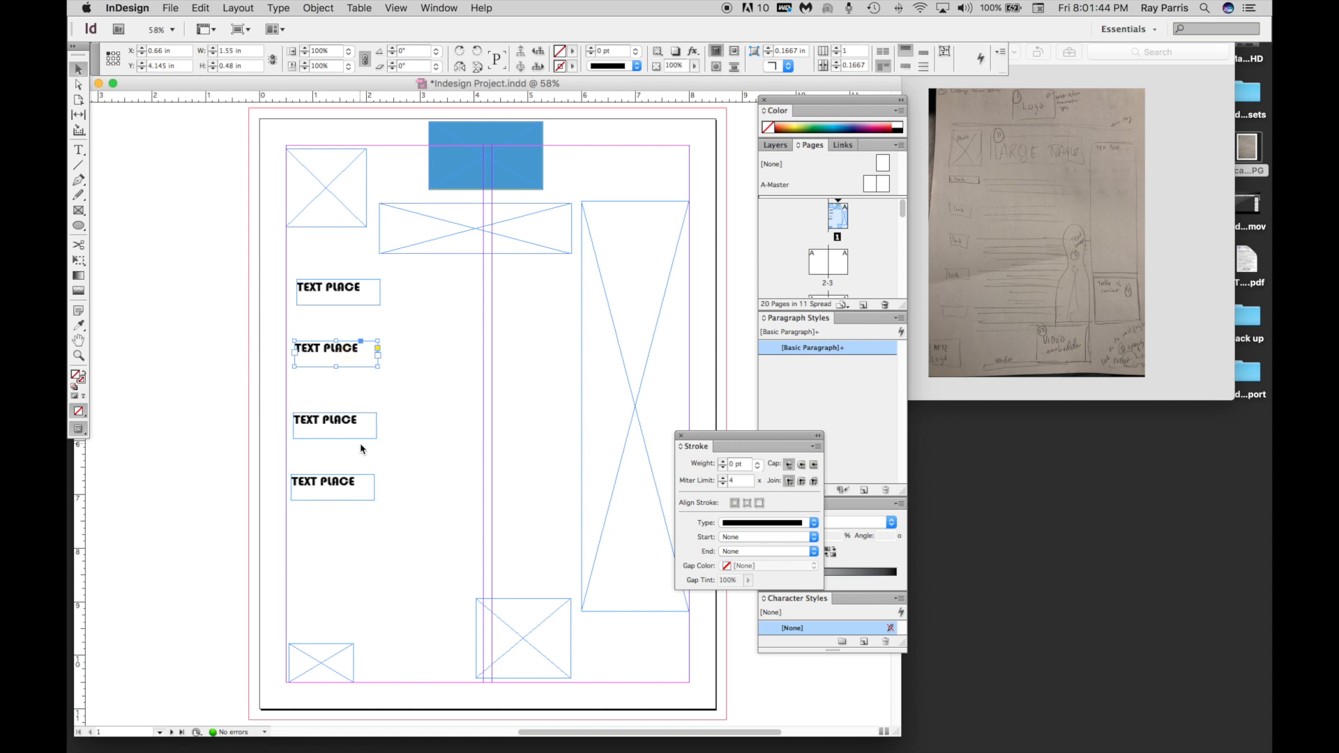
{"action": "left_click", "coordinate": [383, 347]}
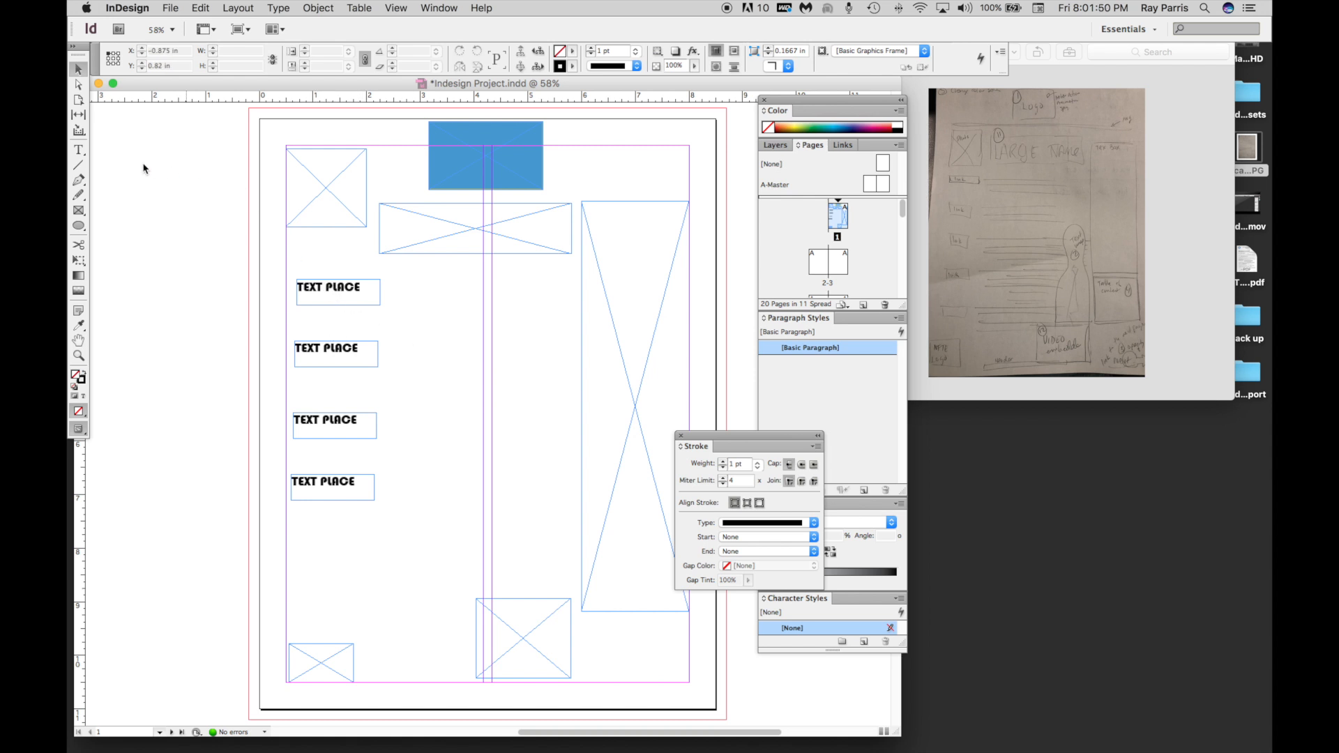
Draw a text frame about 3.46 in by 0.915 in beside the first "TEXT PLACE" frame, enter "w" and fill it with placeholder text.
{"action": "left_click", "coordinate": [79, 149]}
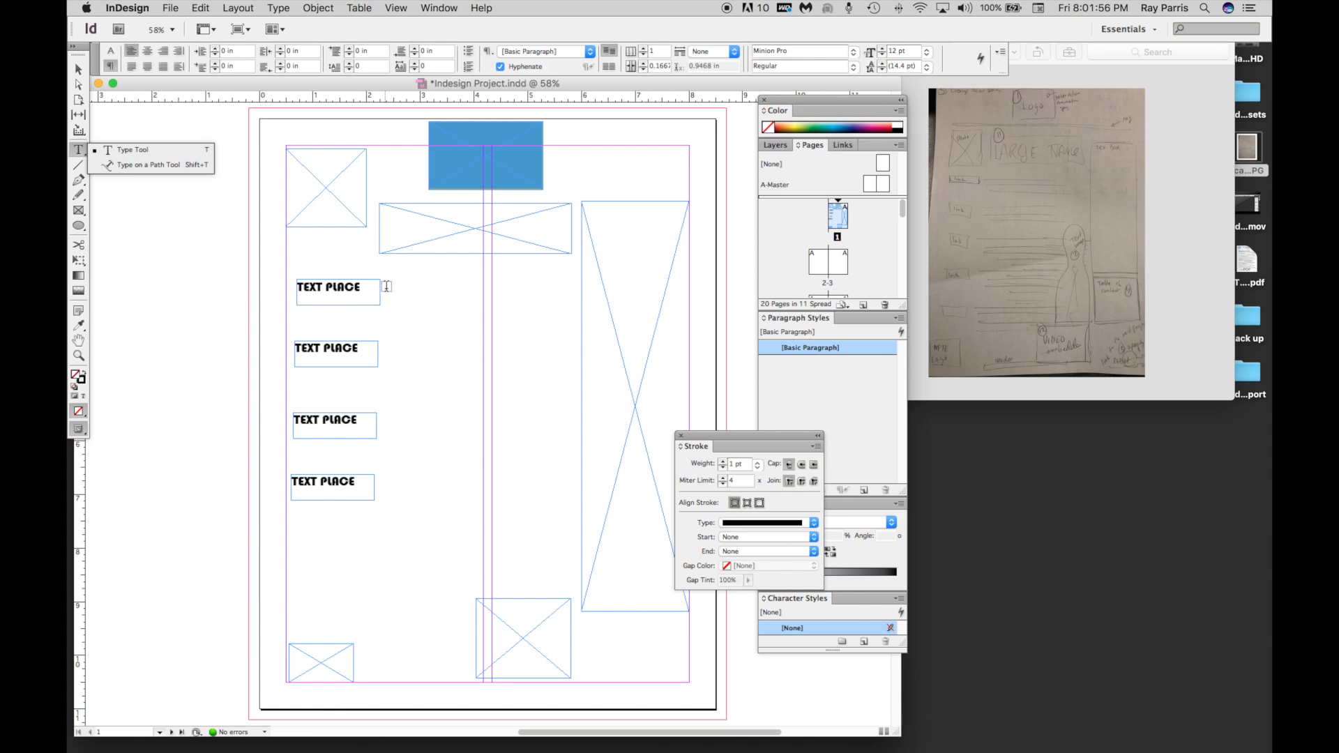
{"action": "left_click_drag", "start_coordinate": [409, 325], "coordinate": [572, 335]}
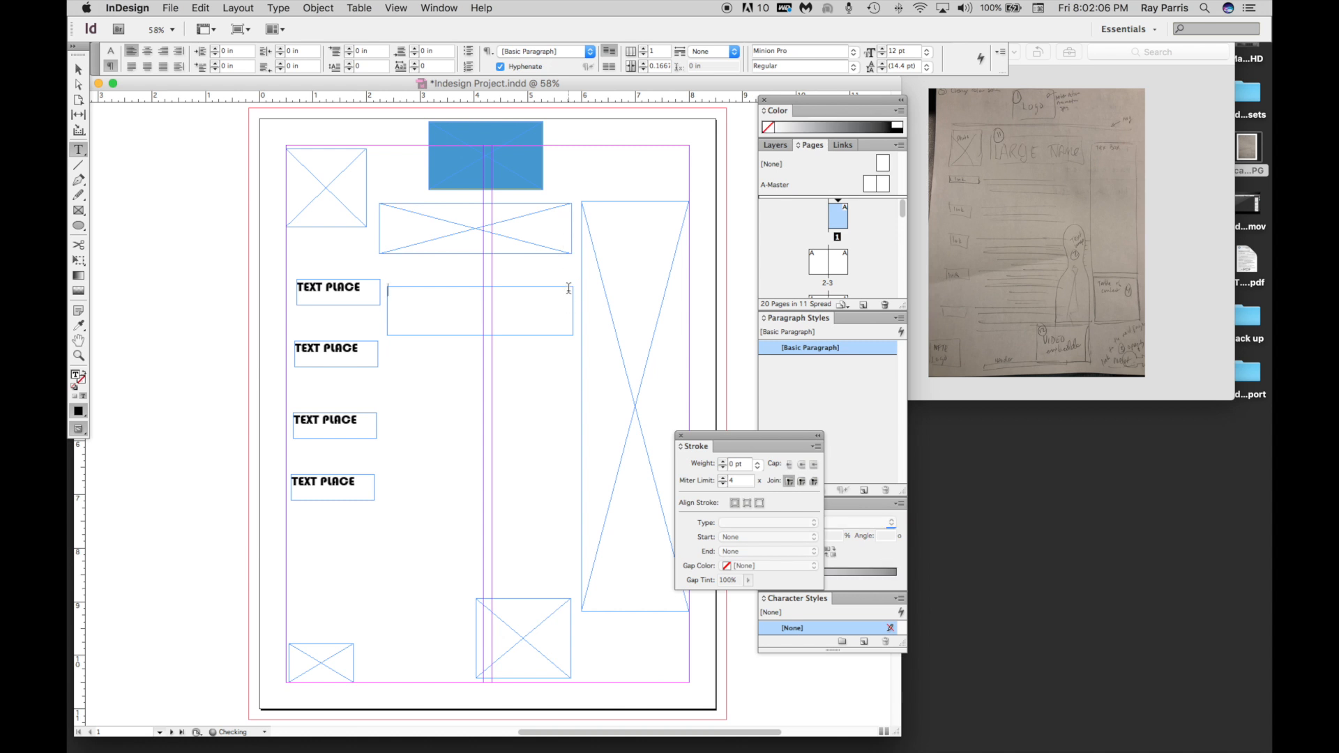
{"action": "type", "text": "w"}
{"action": "double_click", "coordinate": [384, 290]}
{"action": "left_click", "coordinate": [276, 9]}
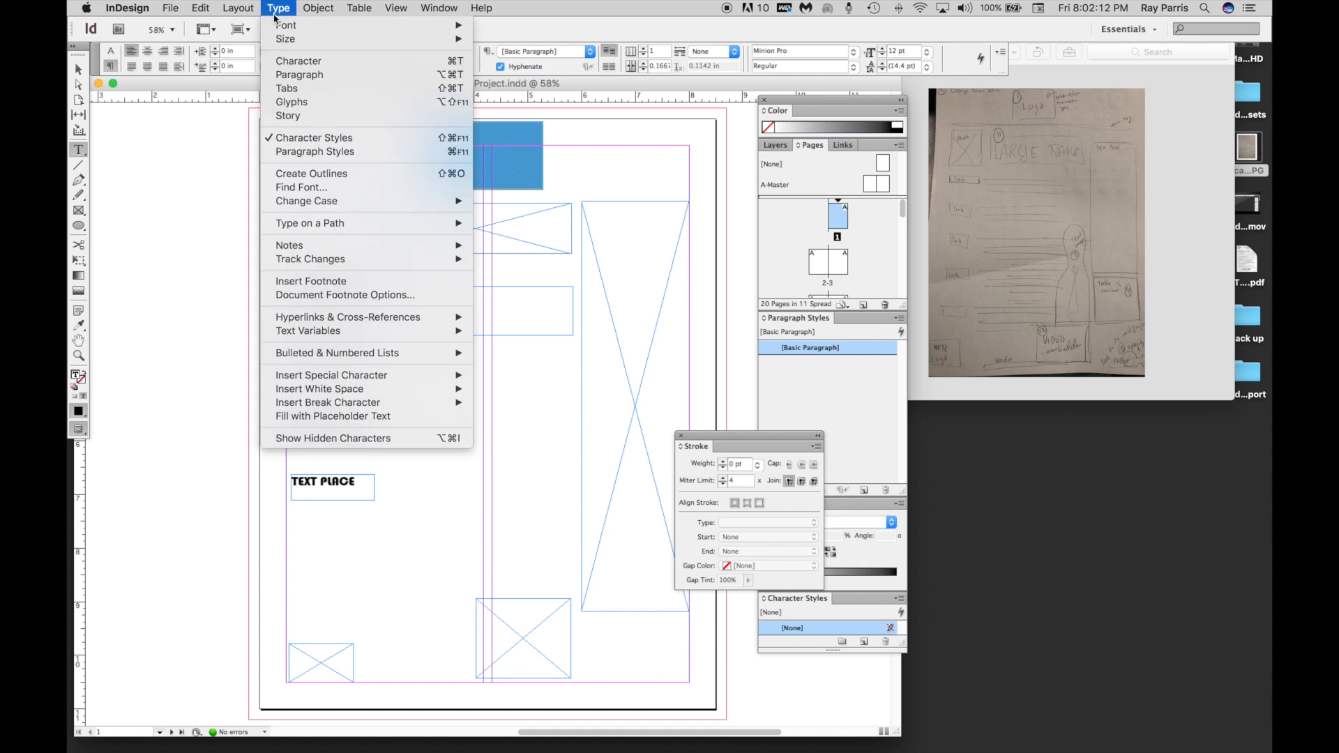
{"action": "left_click", "coordinate": [307, 417]}
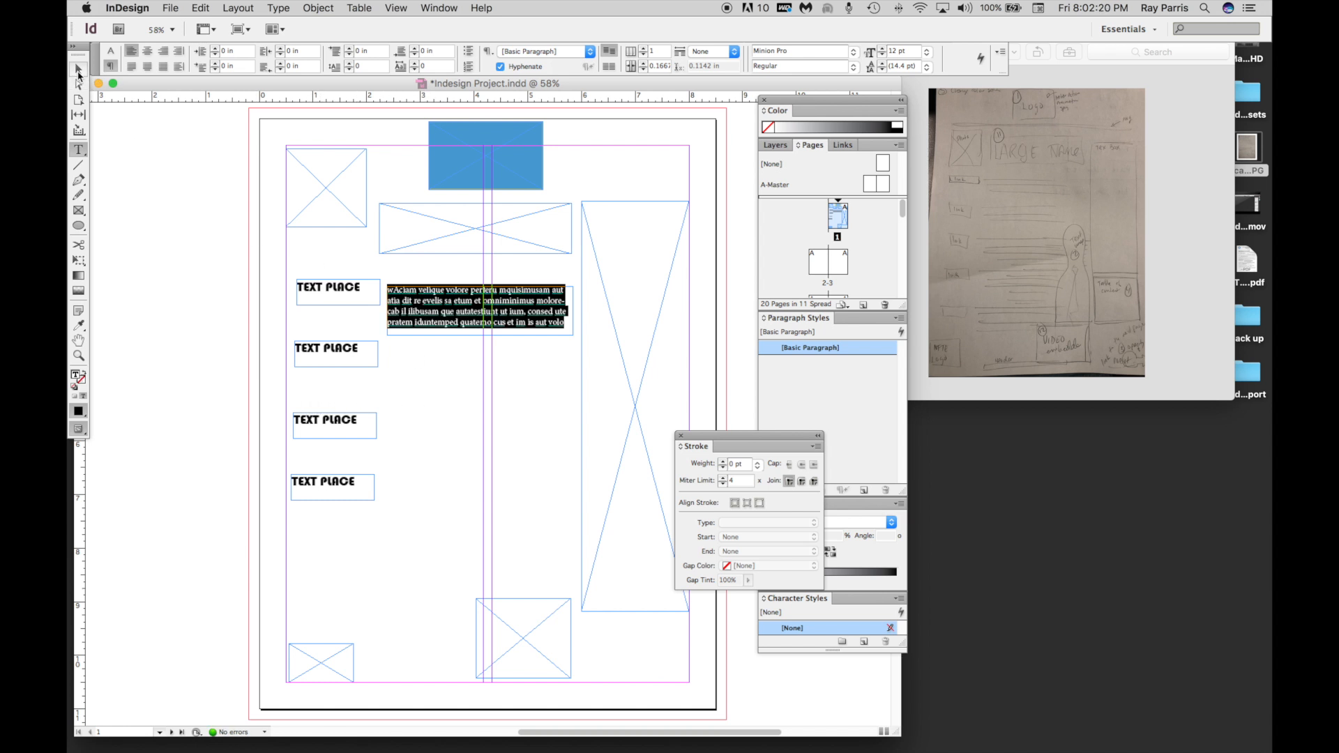
Narrow the first "TEXT PLACE" frame and fit the filler text frame beside it at about X 2.04 in, Y 2.96 in, about 3.76 in wide.
{"action": "left_click", "coordinate": [78, 70]}
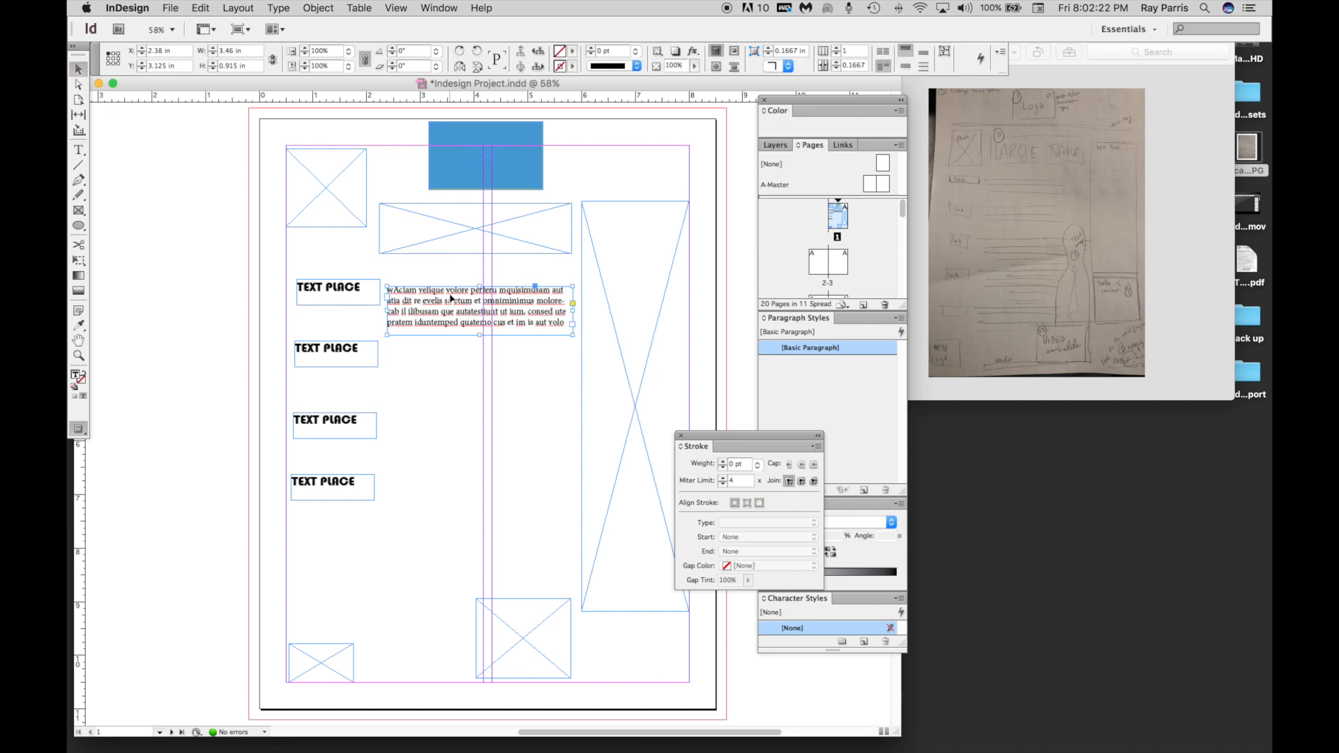
{"action": "left_click_drag", "start_coordinate": [450, 293], "coordinate": [444, 286]}
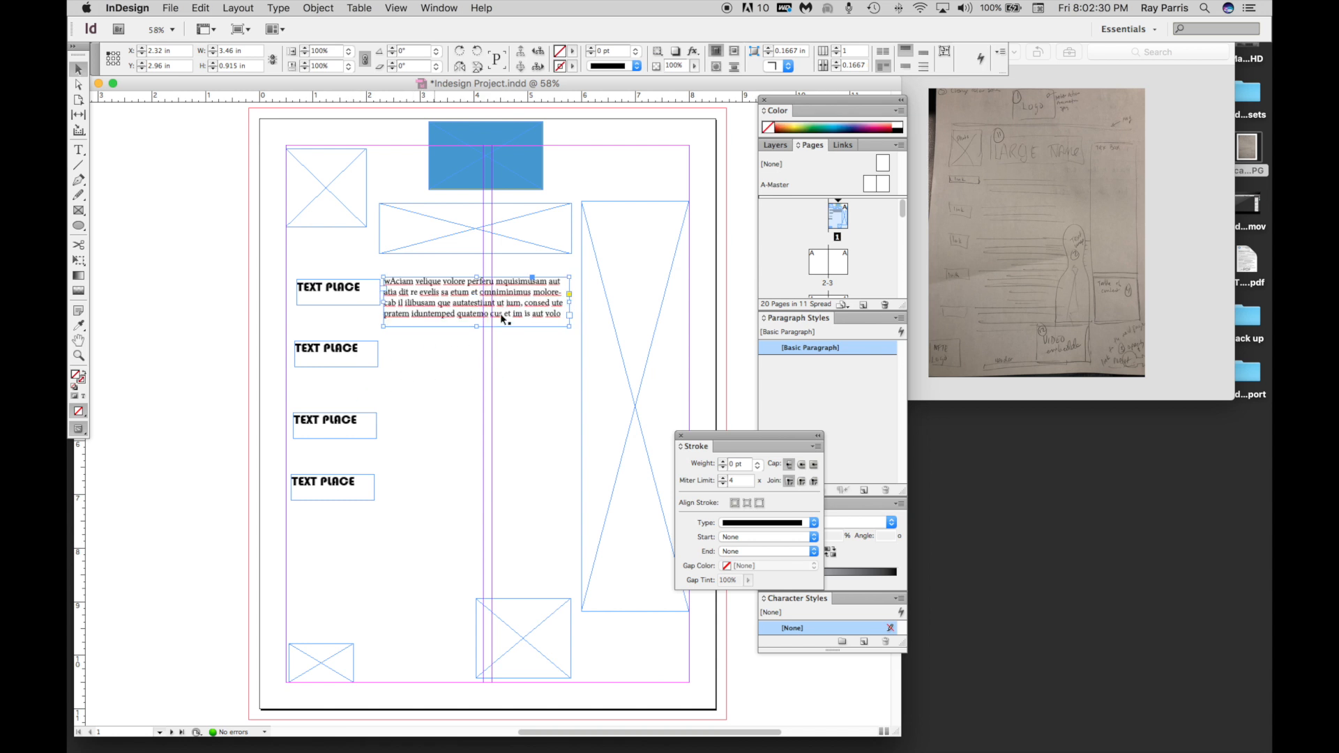
{"action": "left_click", "coordinate": [379, 298]}
{"action": "left_click_drag", "start_coordinate": [379, 304], "coordinate": [413, 300]}
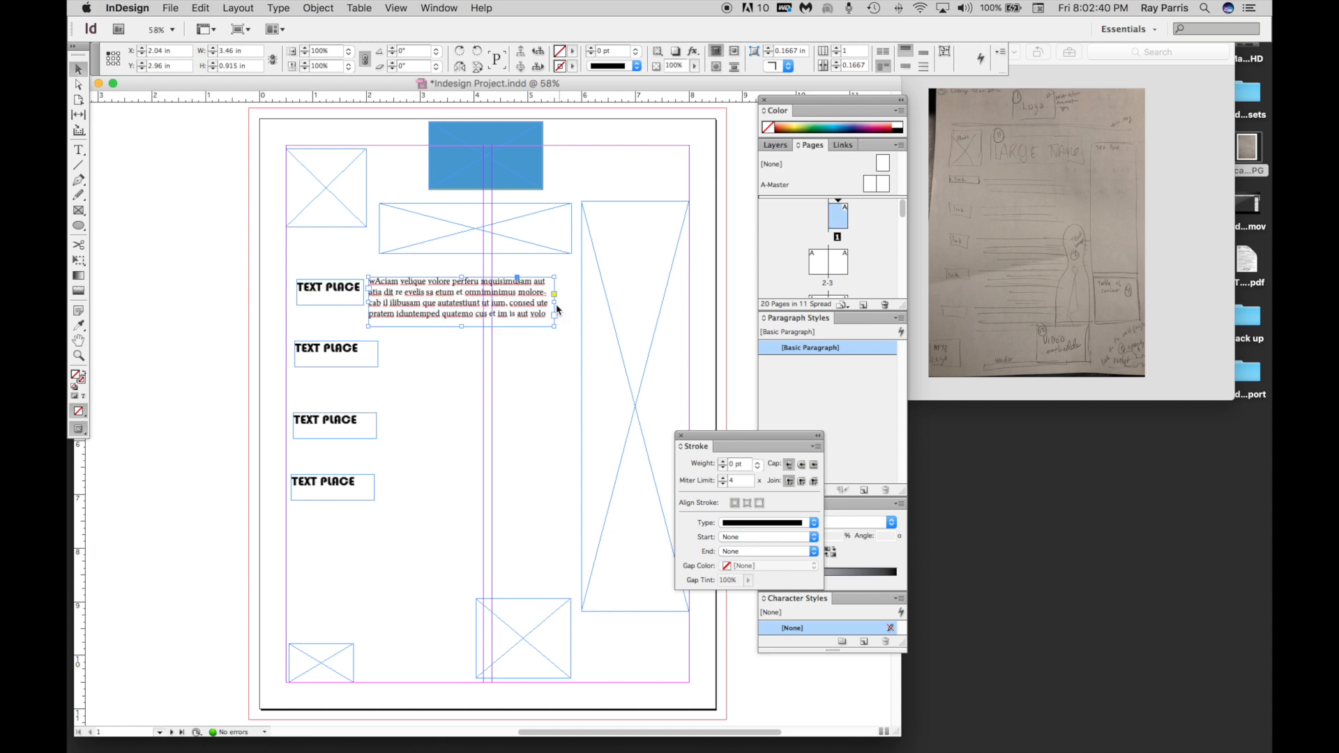
{"action": "left_click_drag", "start_coordinate": [554, 304], "coordinate": [571, 303]}
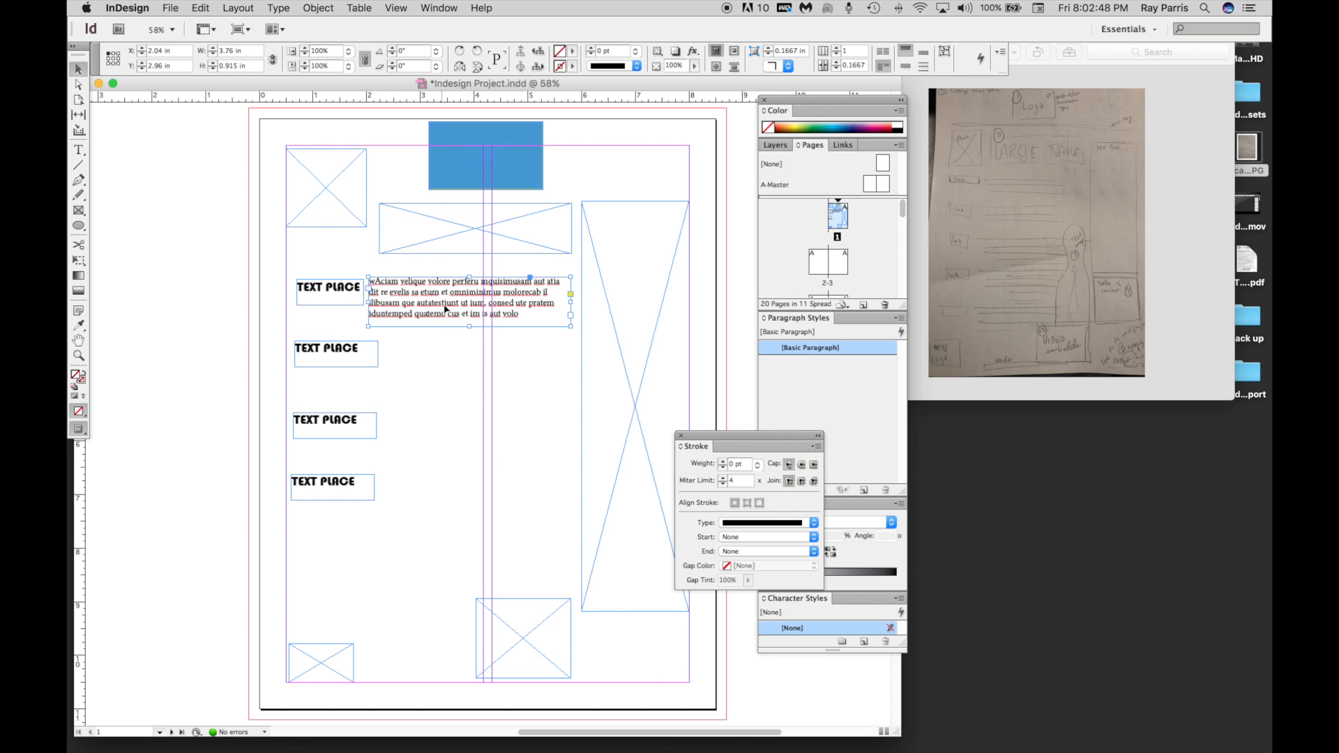
Delete the three lower "TEXT PLACE" frames, keeping only the one beside the filler text.
{"action": "left_click", "coordinate": [369, 363]}
{"action": "left_click", "coordinate": [358, 430], "text": "shift"}
{"action": "left_click", "coordinate": [365, 493], "text": "shift"}
{"action": "key", "text": "Delete"}
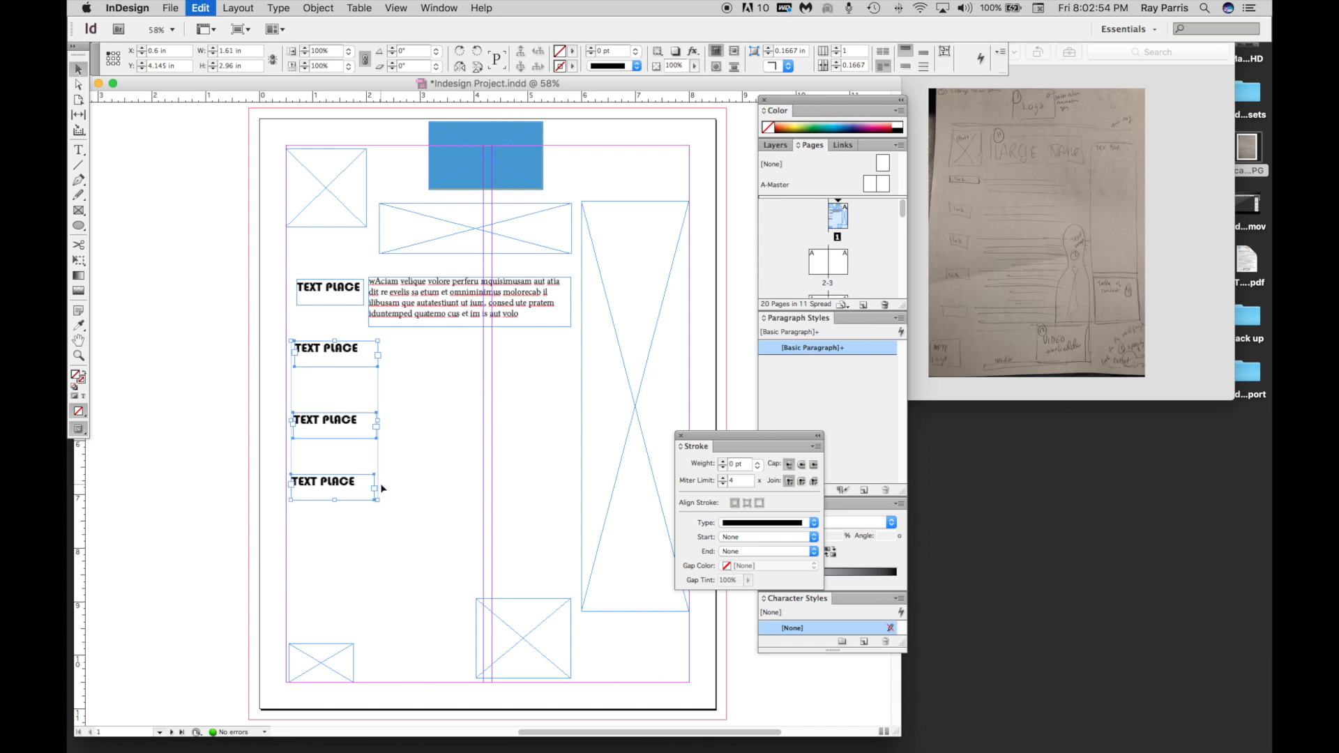
Duplicate the "TEXT PLACE" frame together with its filler text frame and move the copy below, to about X 0.68 in, Y 4.335 in.
{"action": "left_click", "coordinate": [348, 292]}
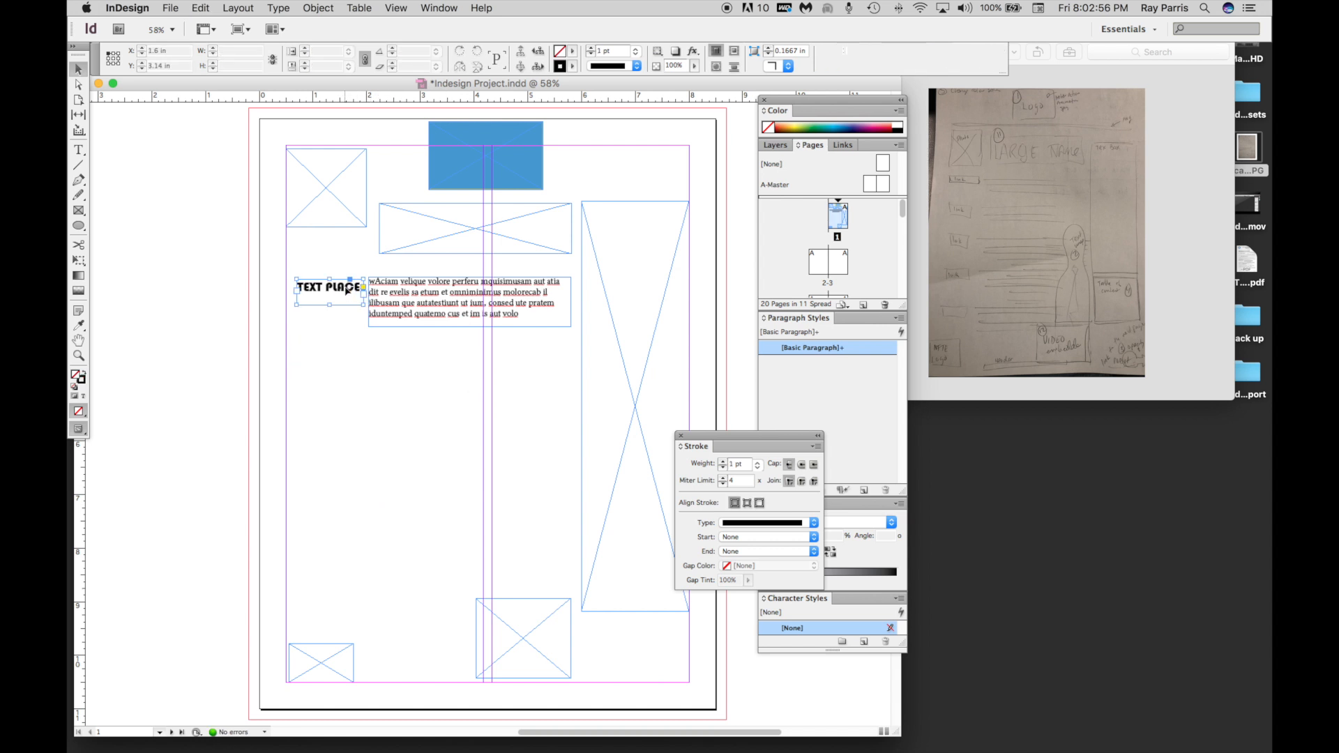
{"action": "left_click", "coordinate": [449, 296], "text": "shift"}
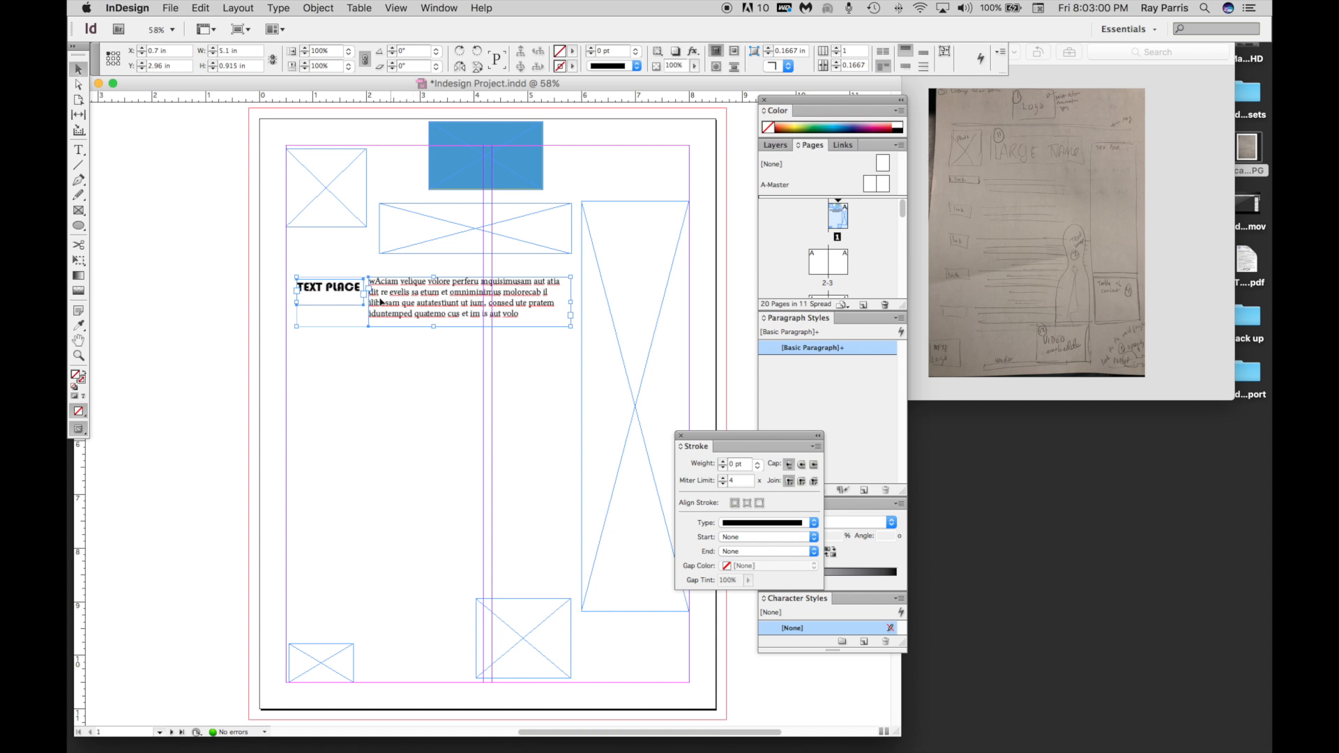
{"action": "left_click", "coordinate": [214, 8]}
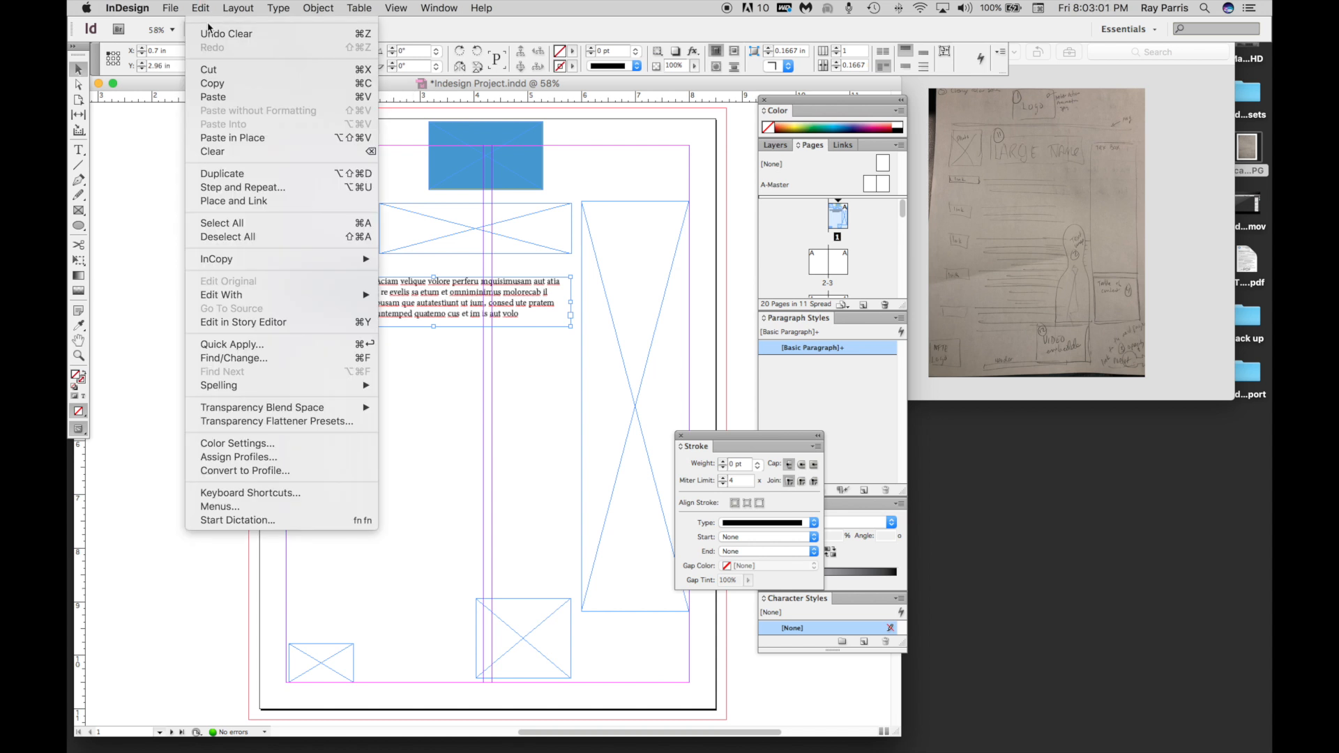
{"action": "left_click", "coordinate": [217, 179]}
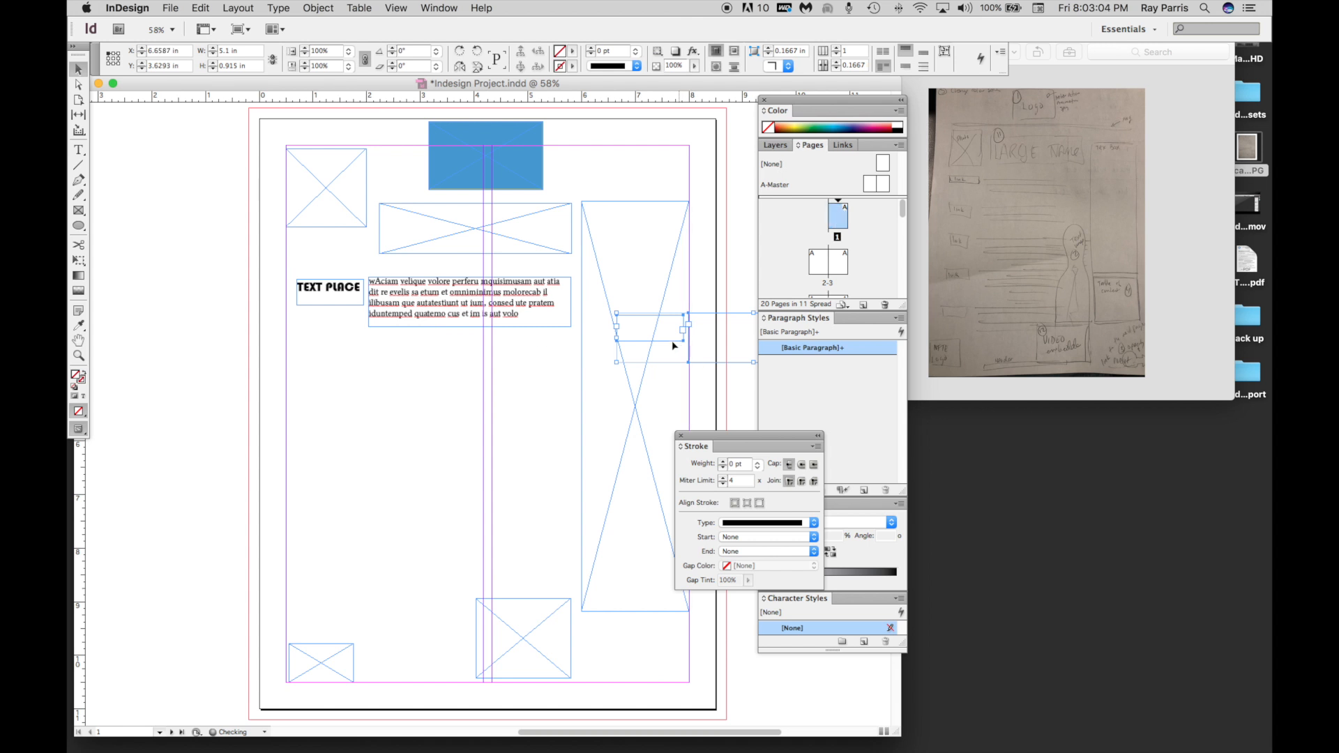
{"action": "left_click_drag", "start_coordinate": [706, 339], "coordinate": [383, 373]}
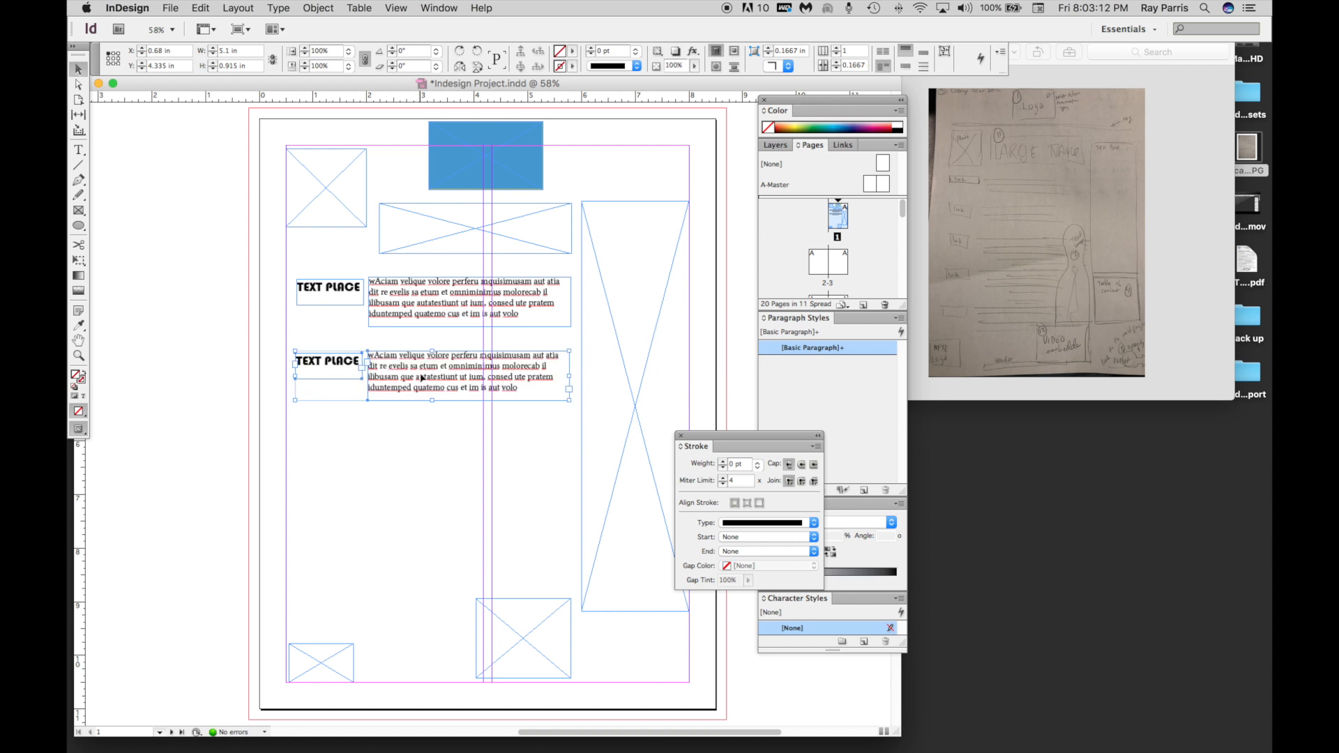
Duplicate both heading and filler text rows together and move the copies below them, to about X 0.66 in, Y 5.76 in.
{"action": "left_click", "coordinate": [406, 295]}
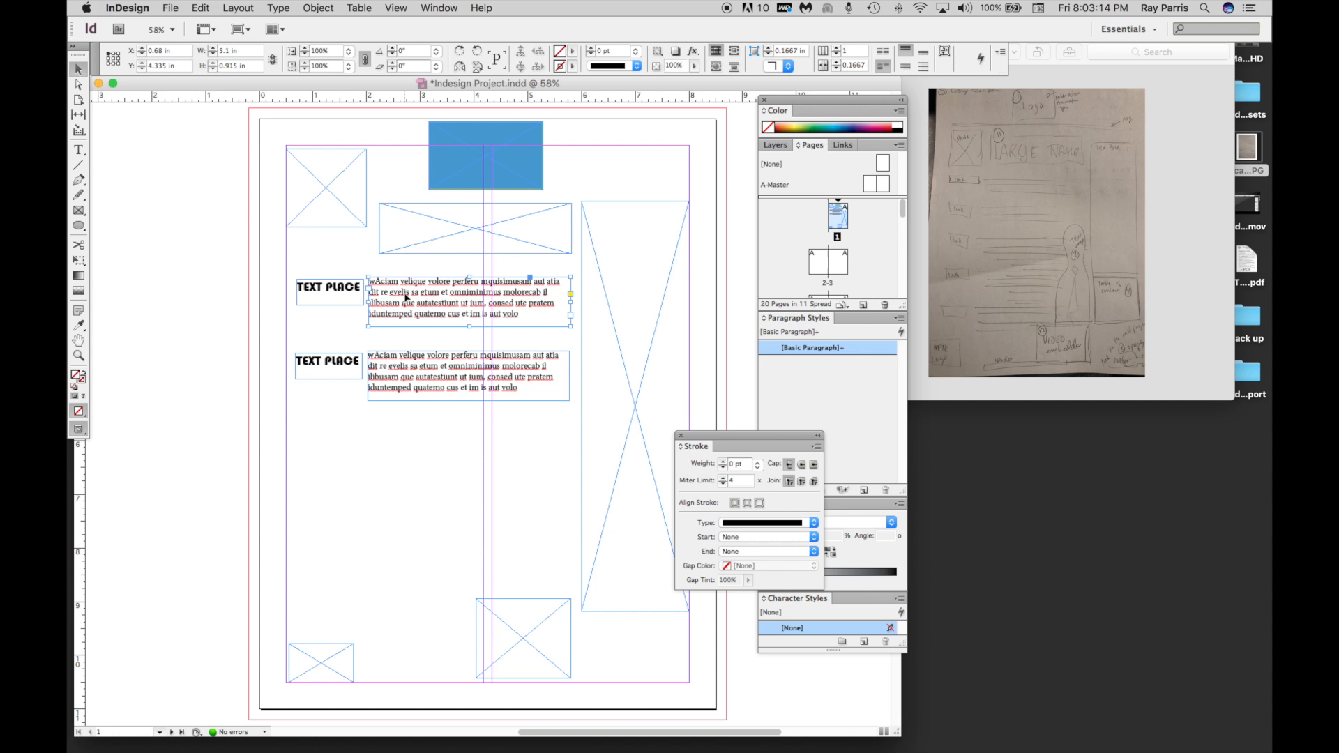
{"action": "left_click", "coordinate": [340, 290], "text": "shift"}
{"action": "left_click", "coordinate": [342, 362], "text": "shift"}
{"action": "left_click", "coordinate": [421, 375], "text": "shift"}
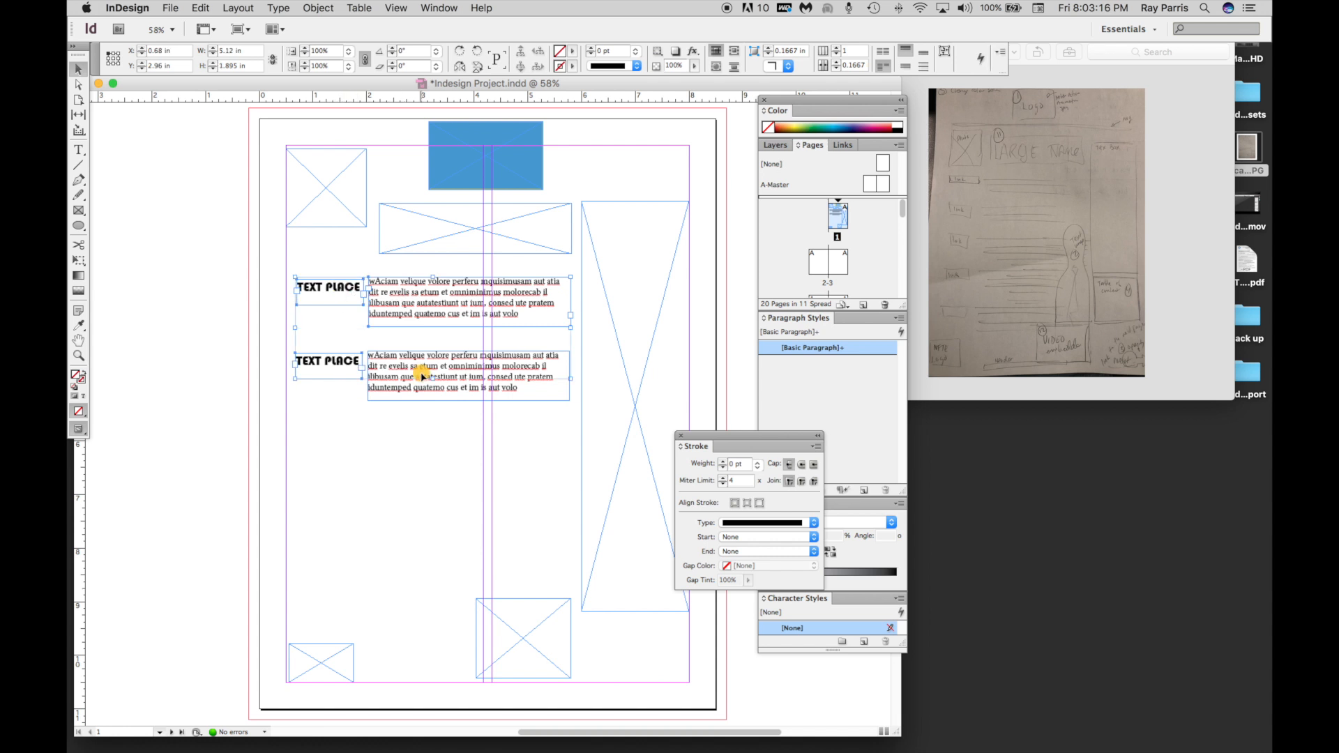
{"action": "left_click", "coordinate": [206, 9]}
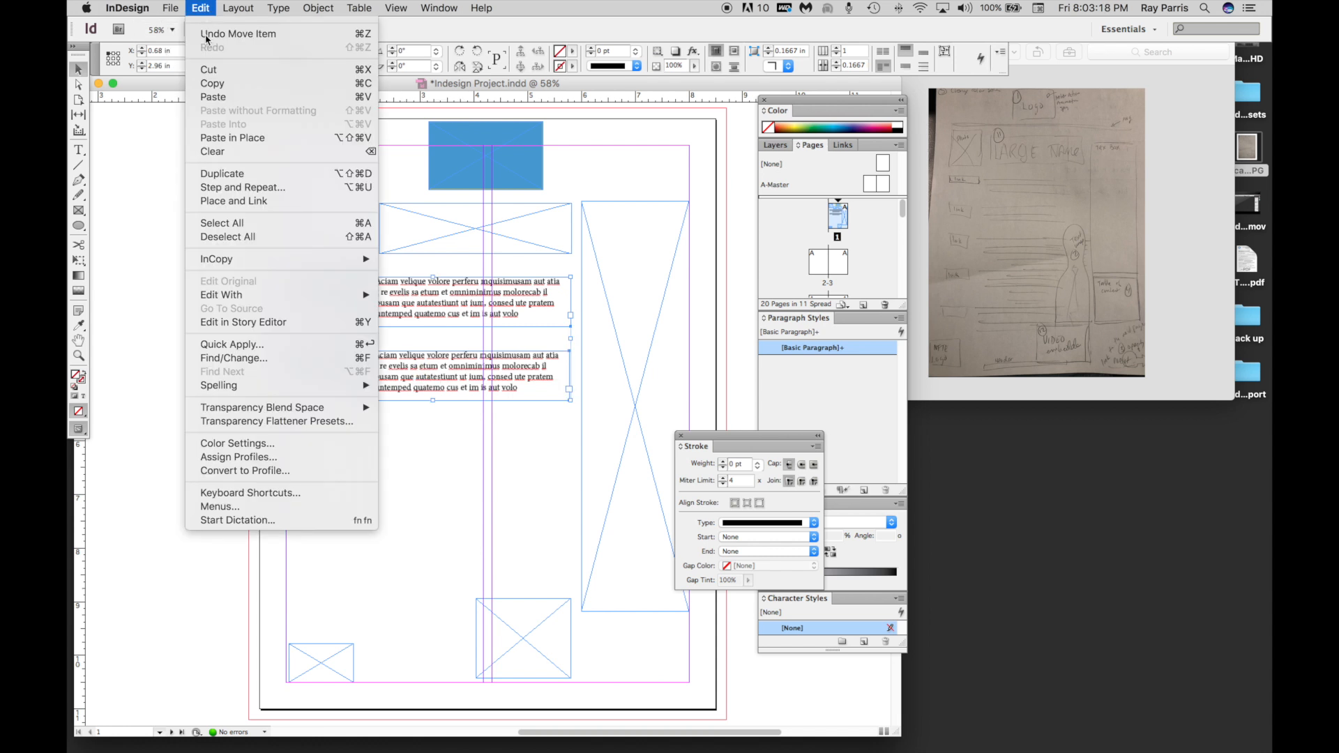
{"action": "left_click", "coordinate": [211, 173]}
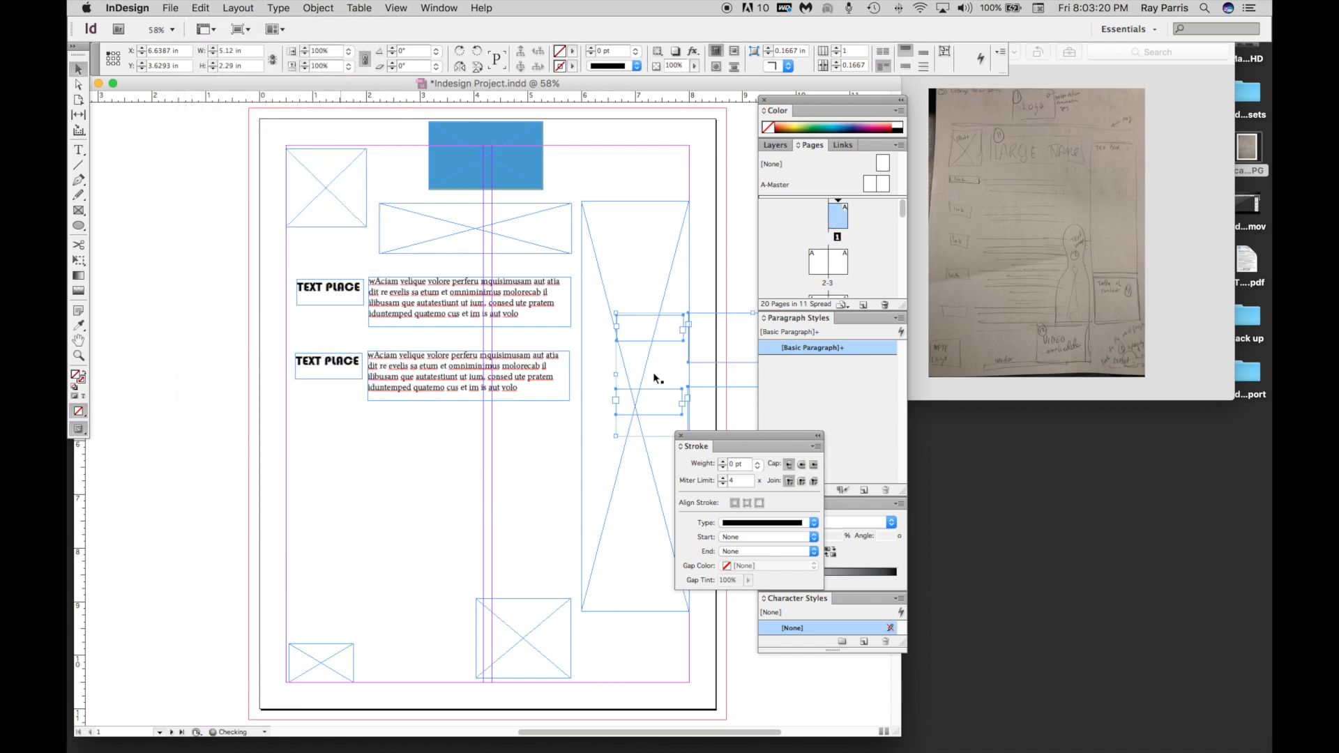
{"action": "left_click_drag", "start_coordinate": [733, 338], "coordinate": [414, 452]}
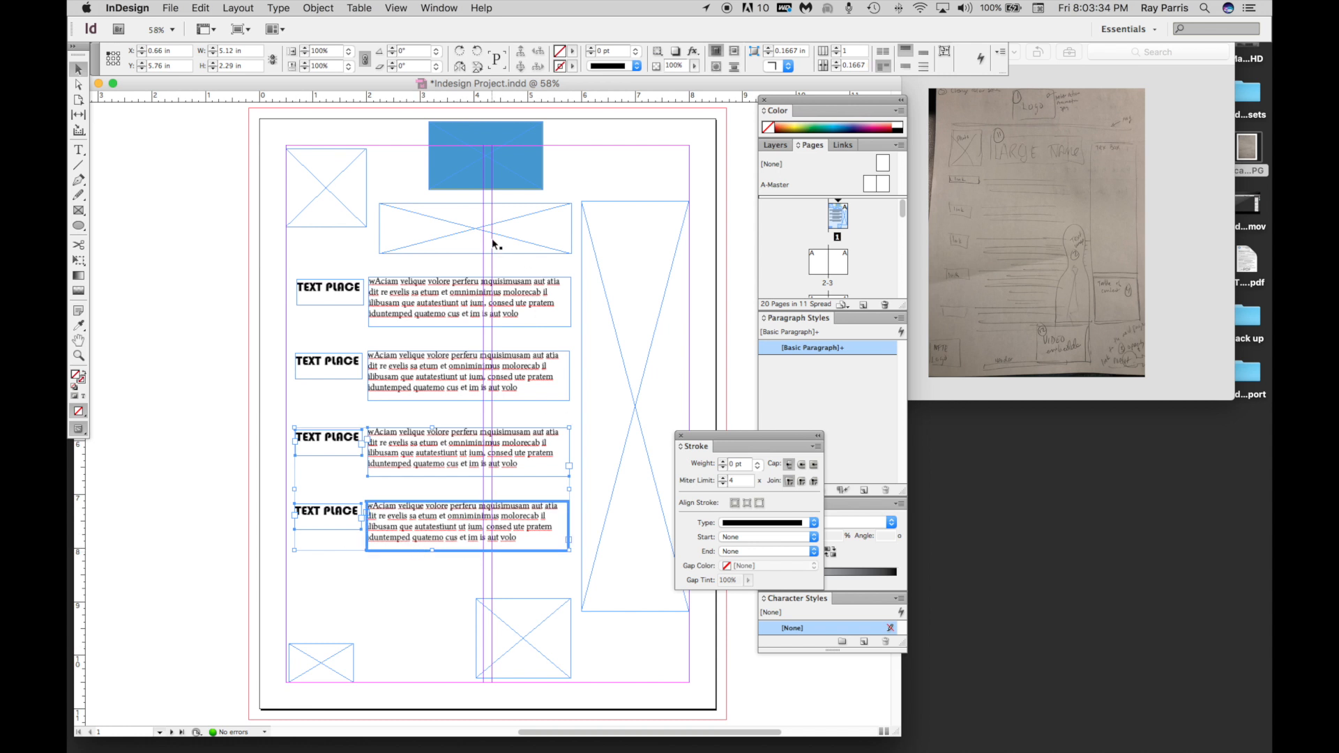
Replace the wide placeholder frame below the blue rectangle with a similarly sized text frame reading "Main TITLE".
{"action": "left_click", "coordinate": [512, 239]}
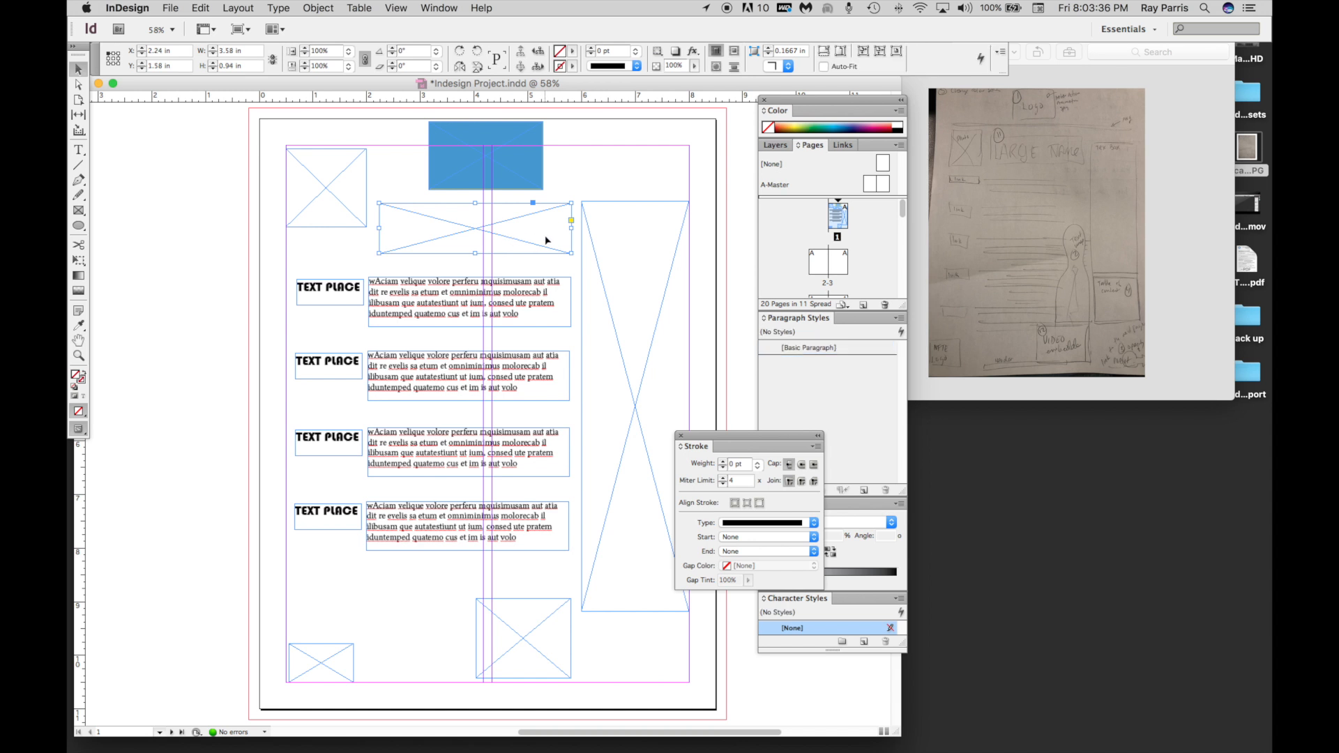
{"action": "key", "text": "BackSpace"}
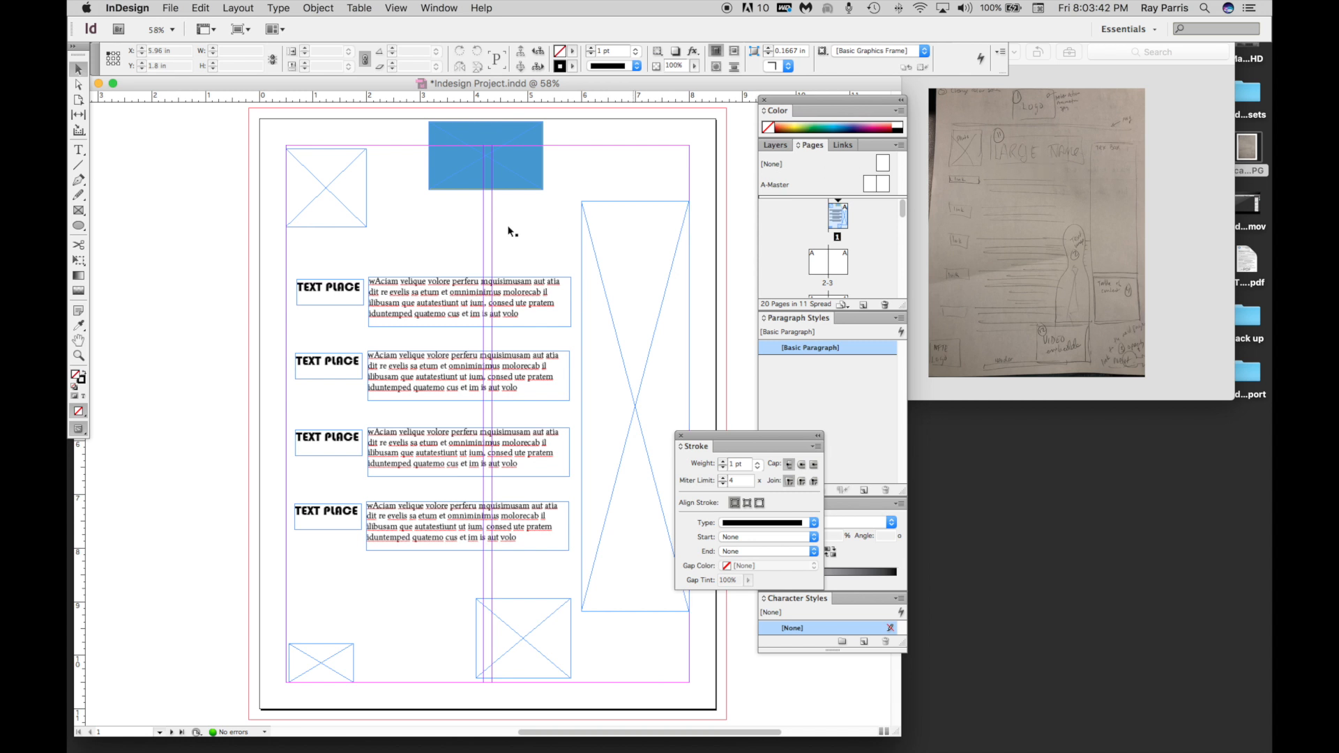
{"action": "left_click", "coordinate": [78, 150]}
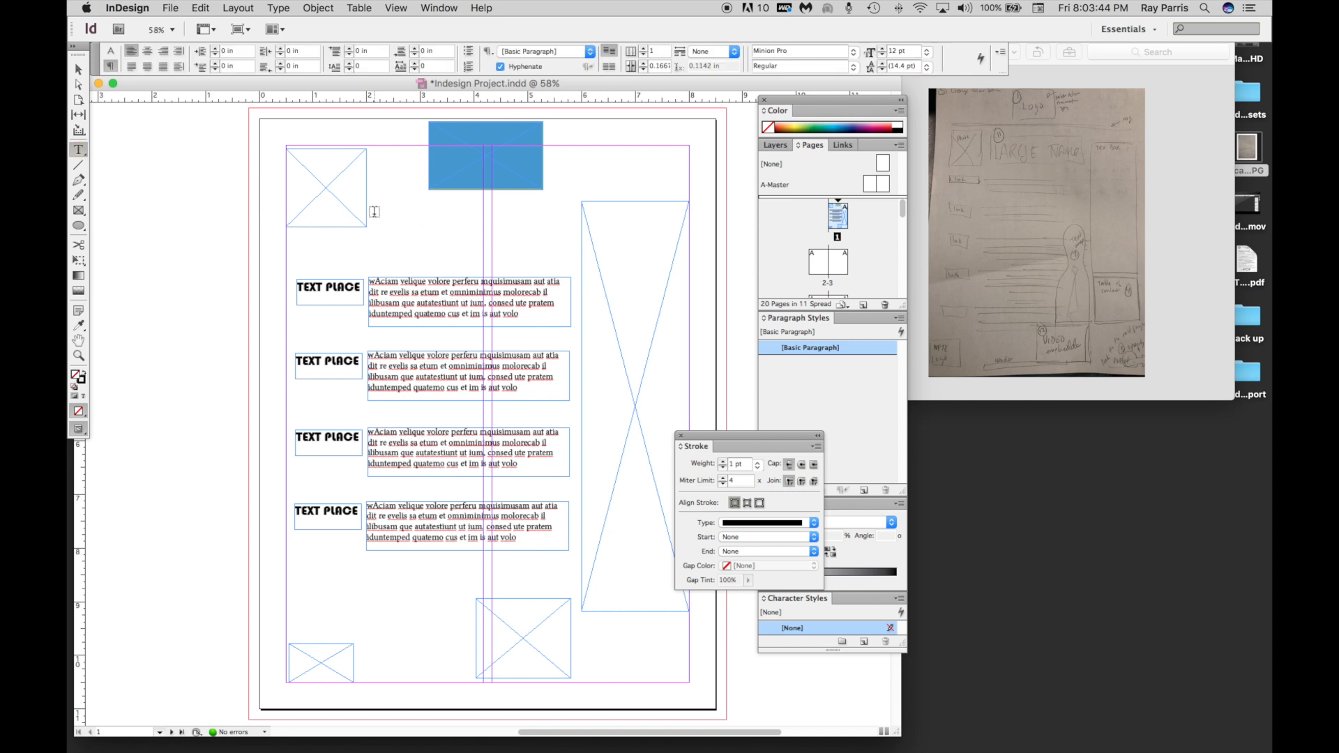
{"action": "left_click_drag", "start_coordinate": [375, 204], "coordinate": [568, 256]}
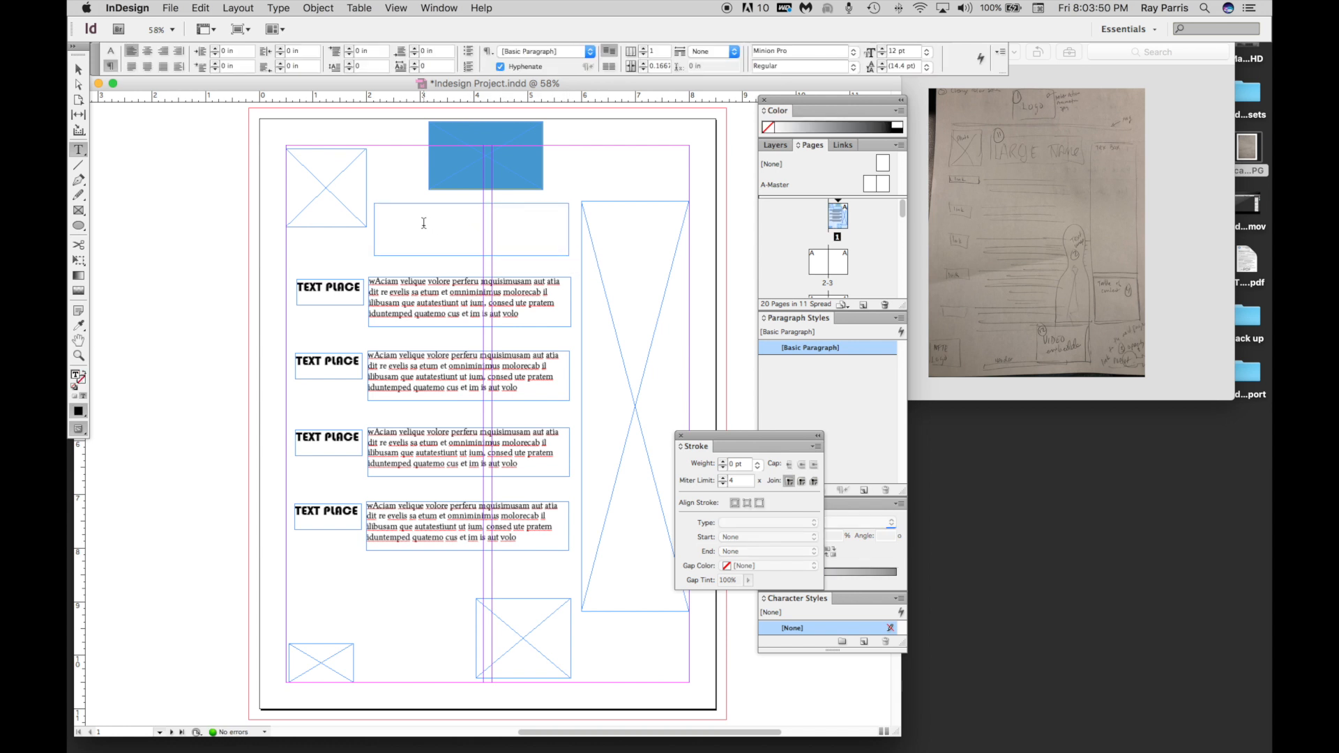
{"action": "type", "text": "Main TITLE"}
Increase the font size of the "Main TITLE" text to 38 pt.
{"action": "left_click_drag", "start_coordinate": [428, 217], "coordinate": [367, 223]}
{"action": "left_click", "coordinate": [884, 54]}
{"action": "left_click", "coordinate": [885, 54]}
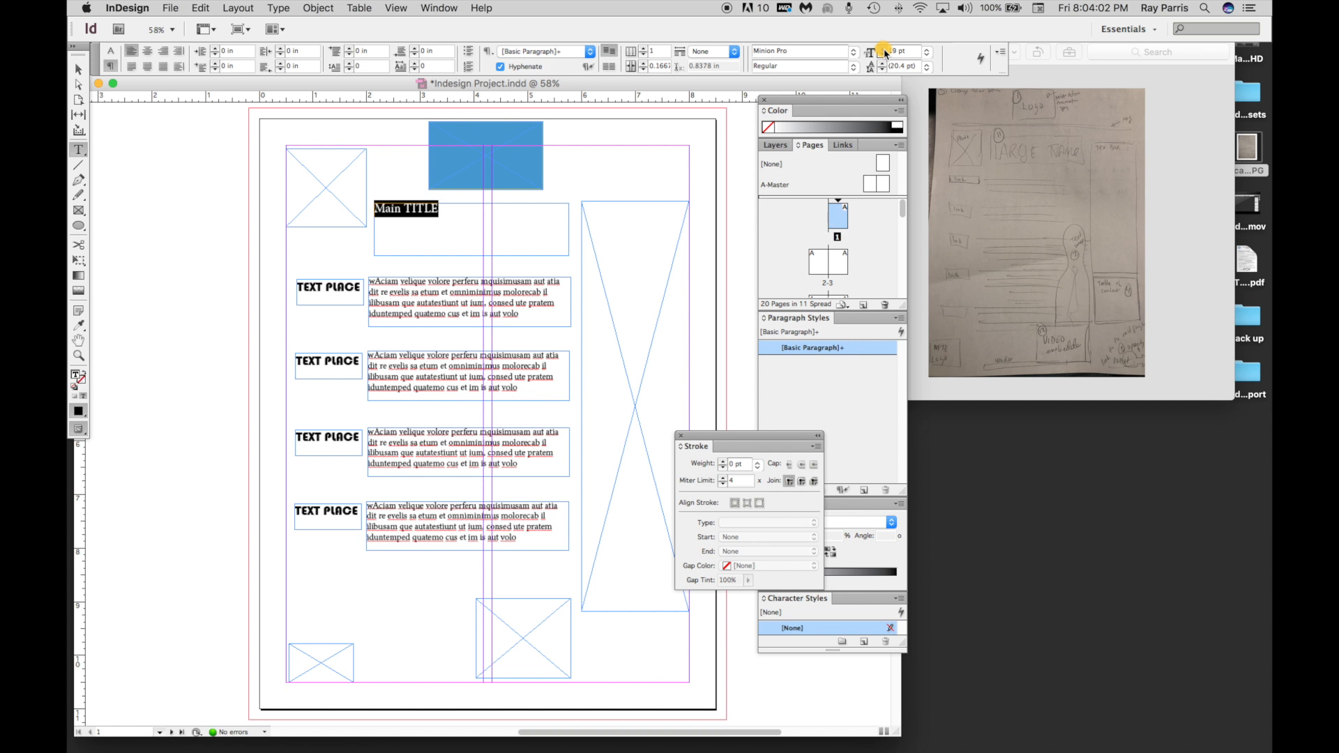
{"action": "left_click", "coordinate": [884, 53]}
{"action": "left_click", "coordinate": [884, 54]}
{"action": "left_click", "coordinate": [884, 54]}
{"action": "left_click", "coordinate": [884, 54]}
{"action": "left_click", "coordinate": [884, 53]}
{"action": "left_click", "coordinate": [884, 54]}
{"action": "left_click", "coordinate": [885, 54]}
{"action": "left_click", "coordinate": [884, 53]}
{"action": "left_click", "coordinate": [885, 54]}
{"action": "left_click", "coordinate": [884, 54]}
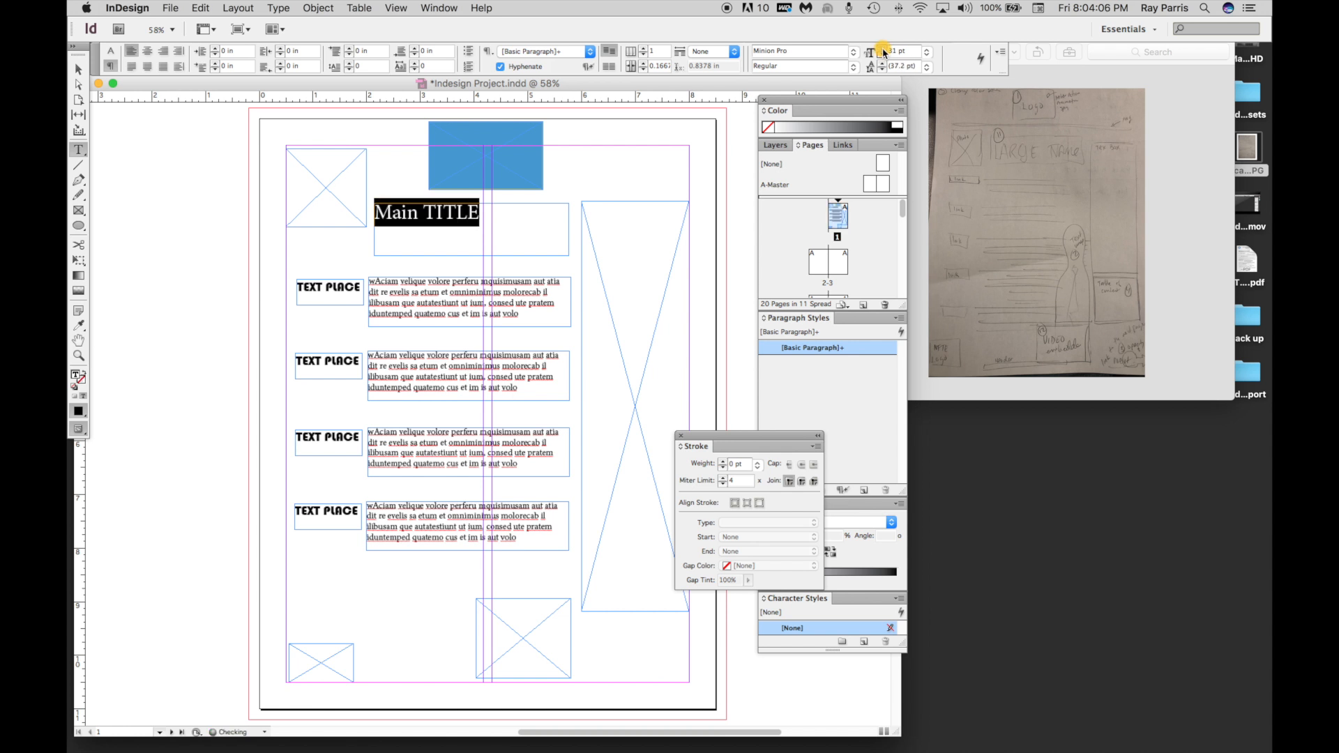
{"action": "left_click", "coordinate": [884, 54]}
{"action": "left_click", "coordinate": [884, 54]}
{"action": "left_click", "coordinate": [884, 54]}
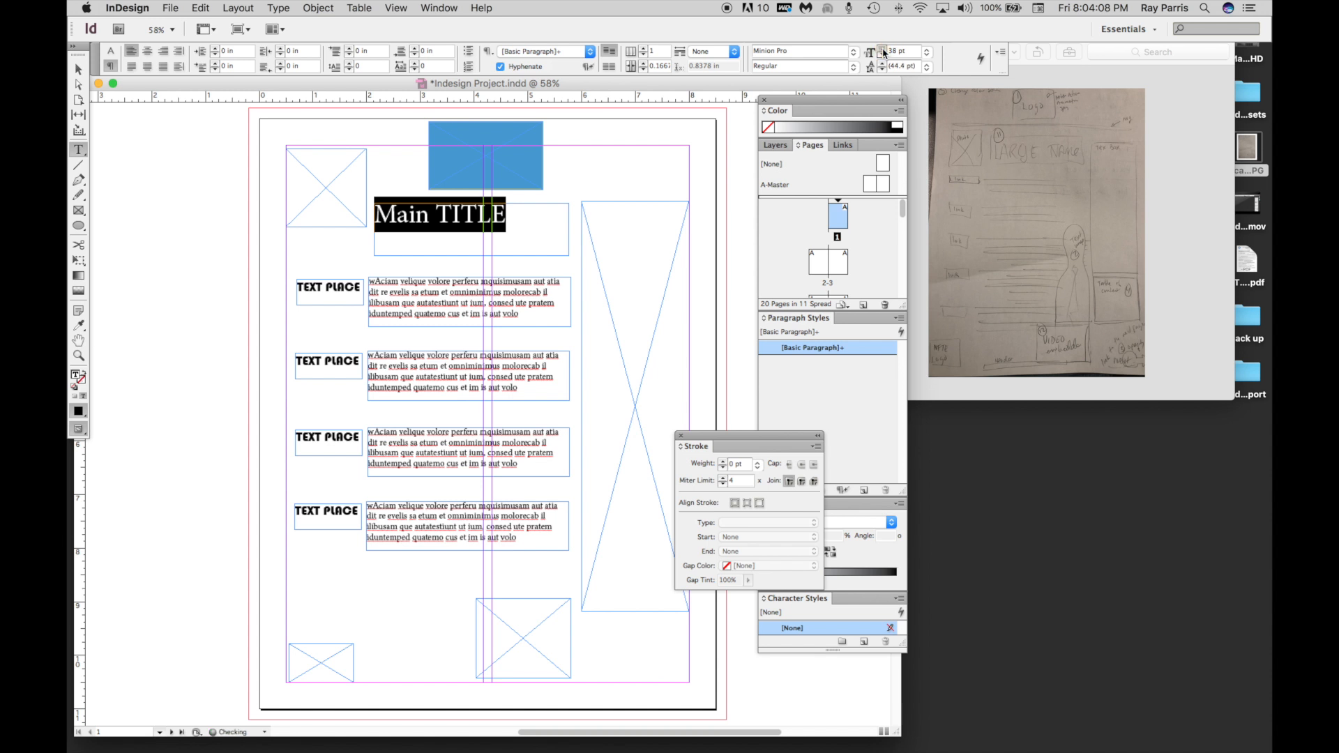
Enlarge the "Main TITLE" text to 51 pt so the whole title still fits on one line in its frame.
{"action": "left_click", "coordinate": [883, 52]}
{"action": "left_click", "coordinate": [883, 52]}
{"action": "left_click", "coordinate": [884, 53]}
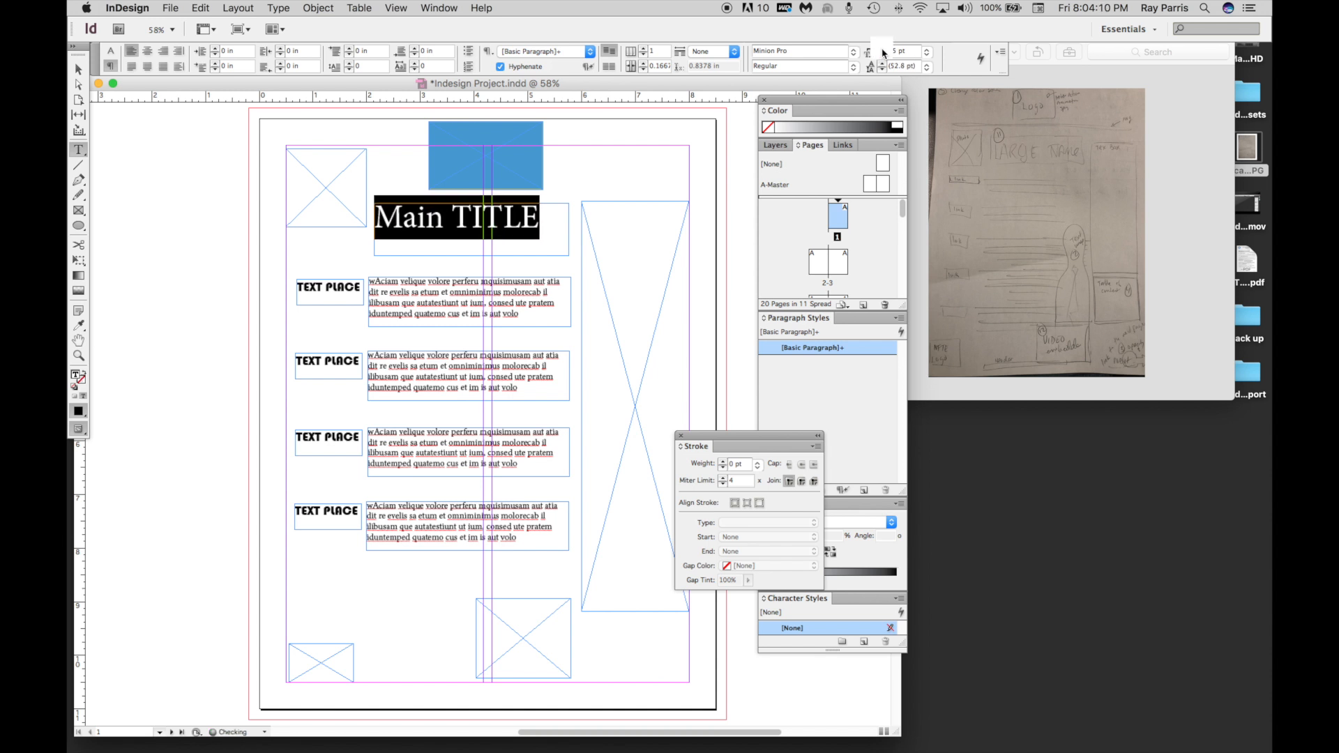
{"action": "left_click", "coordinate": [884, 52]}
{"action": "left_click", "coordinate": [883, 52]}
{"action": "left_click", "coordinate": [884, 52]}
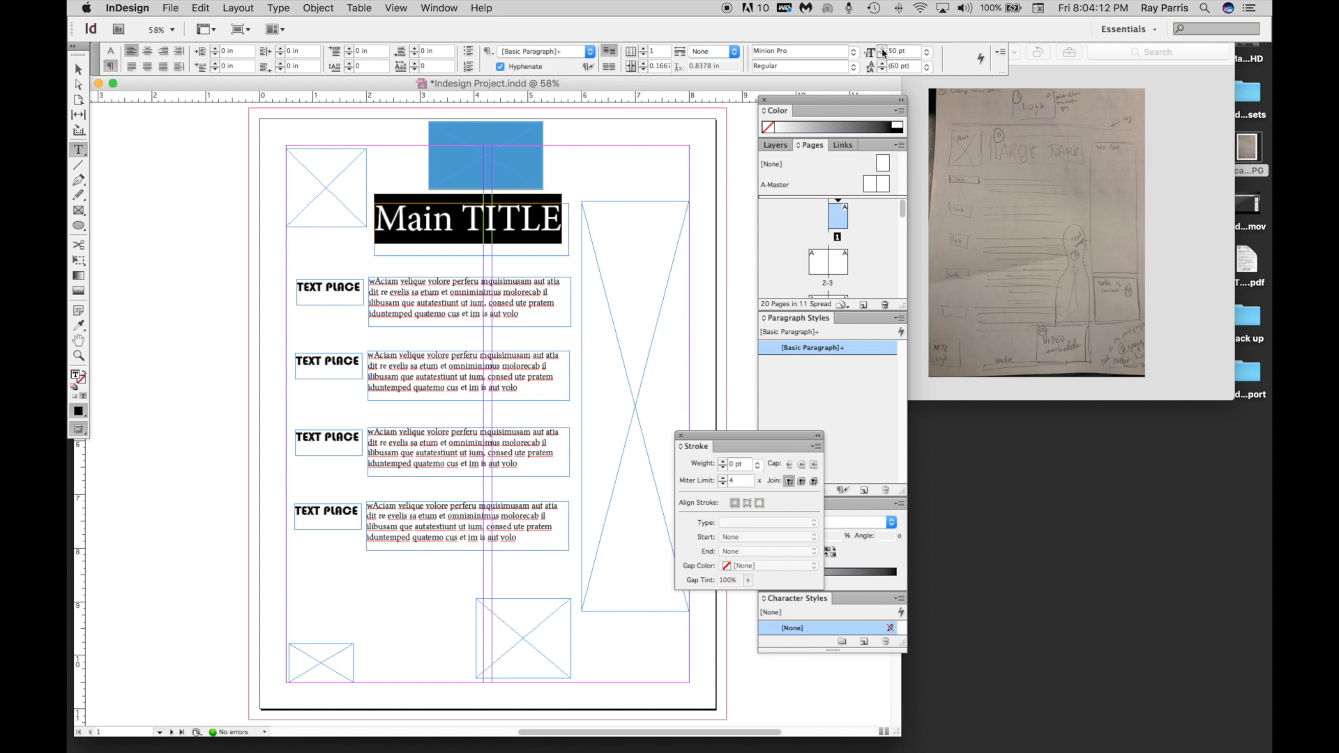
{"action": "left_click", "coordinate": [883, 53]}
{"action": "left_click", "coordinate": [884, 52]}
{"action": "left_click", "coordinate": [883, 52]}
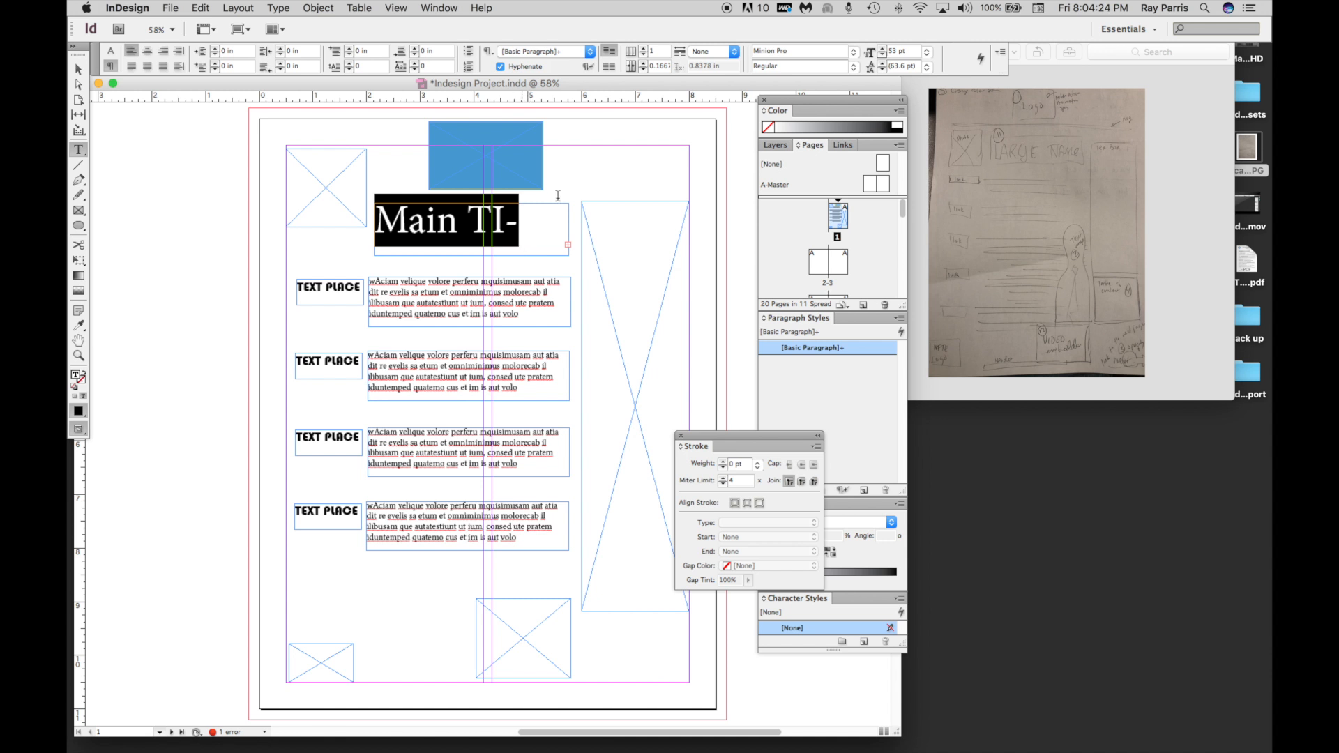
{"action": "left_click", "coordinate": [883, 57]}
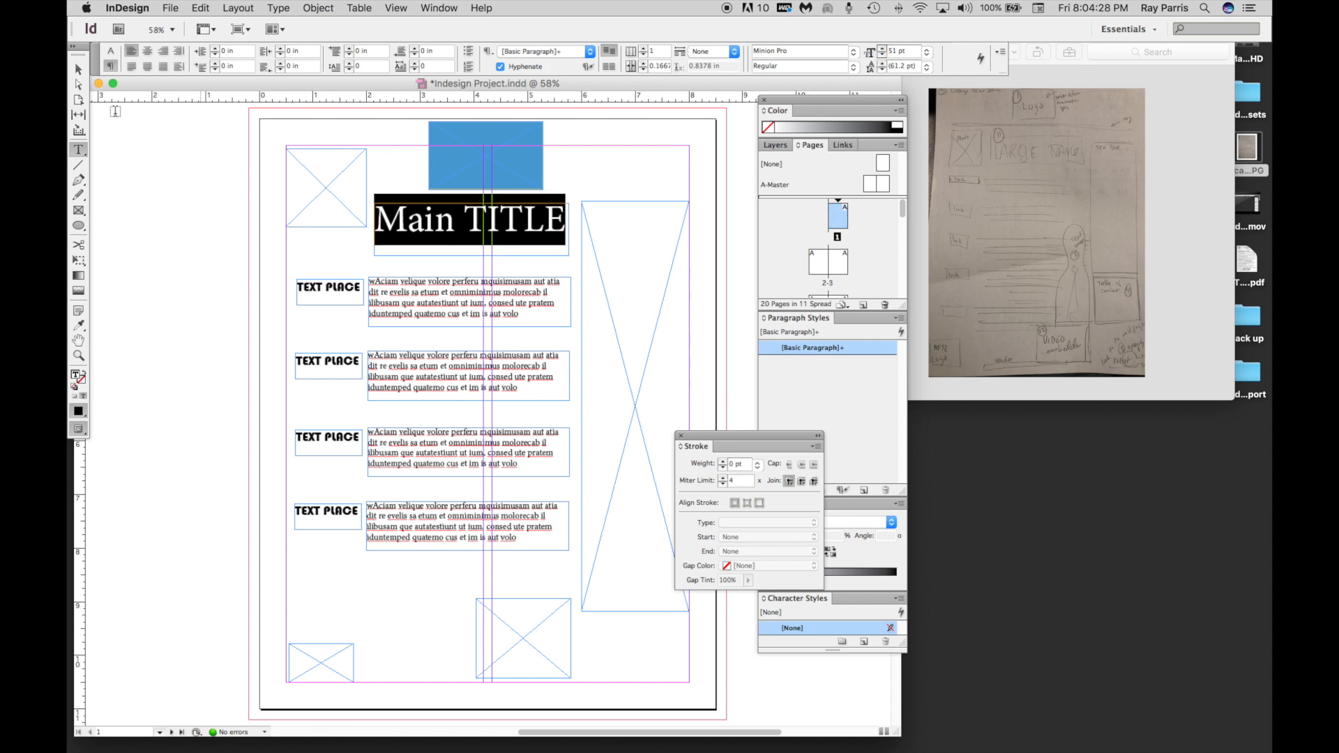
Shorten the blue rectangle above the title to about 0.71 in high, place it at about X 3.04 in, Y 0.6 in, and save the document.
{"action": "left_click", "coordinate": [80, 71]}
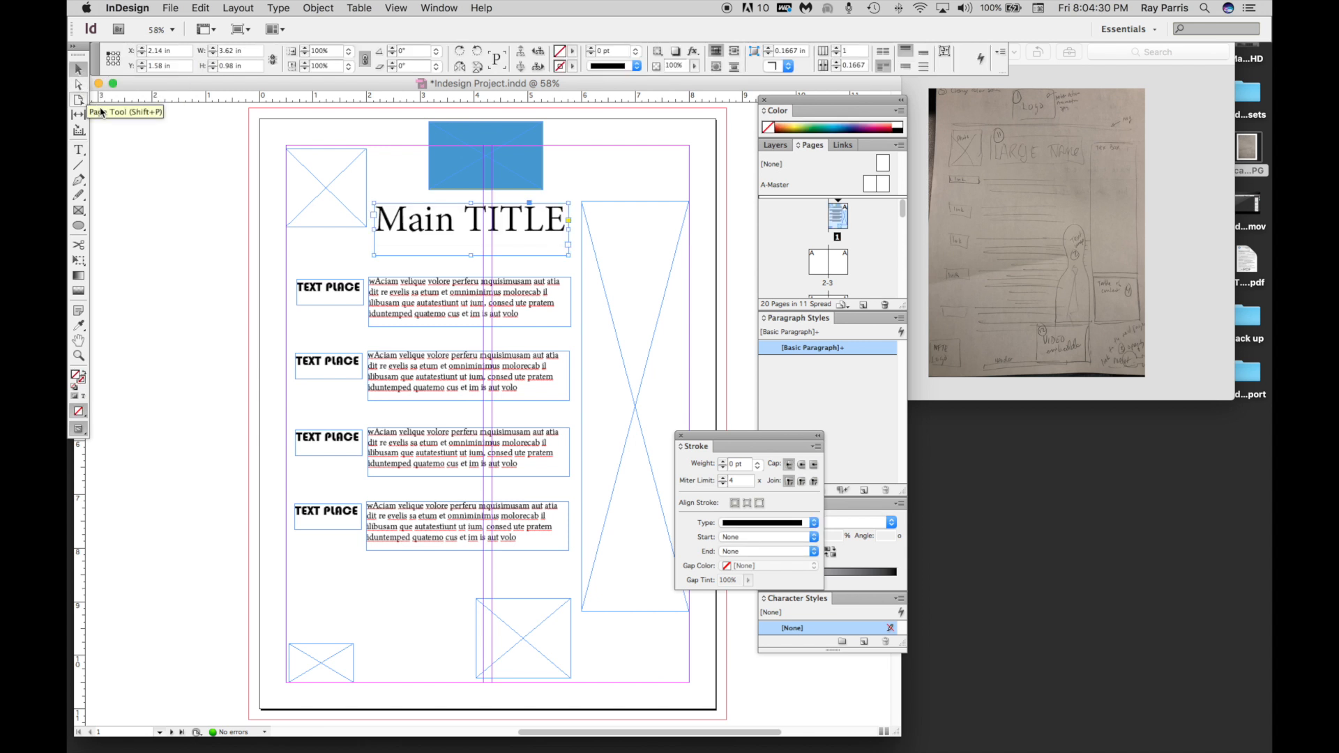
{"action": "left_click", "coordinate": [460, 179]}
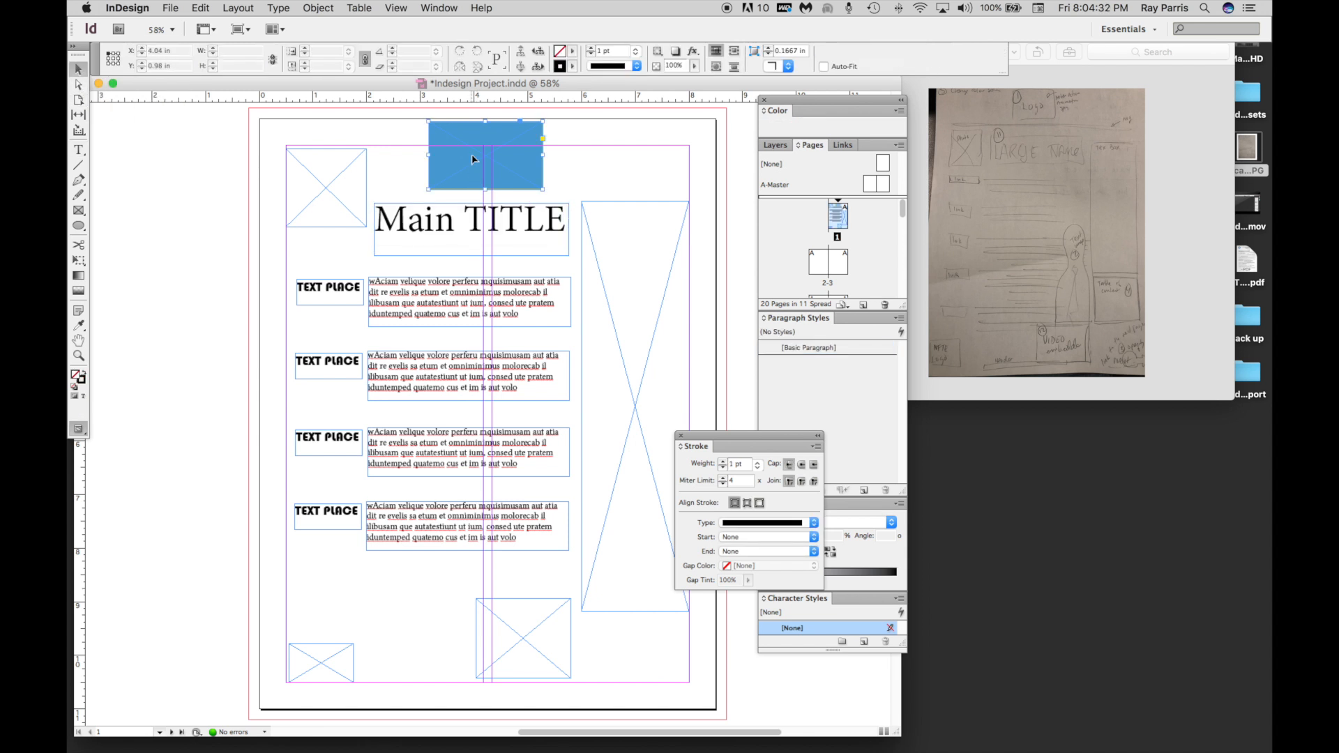
{"action": "left_click_drag", "start_coordinate": [485, 122], "coordinate": [484, 178]}
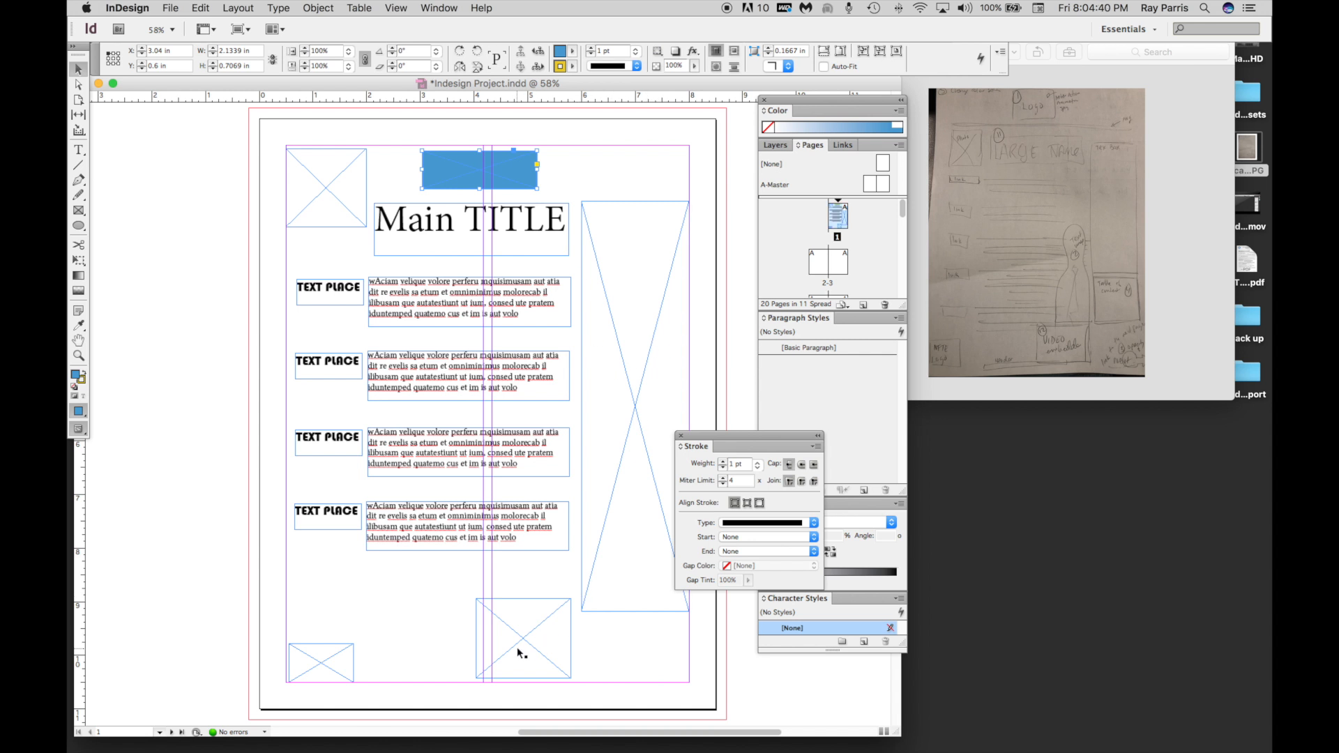
{"action": "left_click", "coordinate": [170, 7]}
{"action": "left_click", "coordinate": [180, 108]}
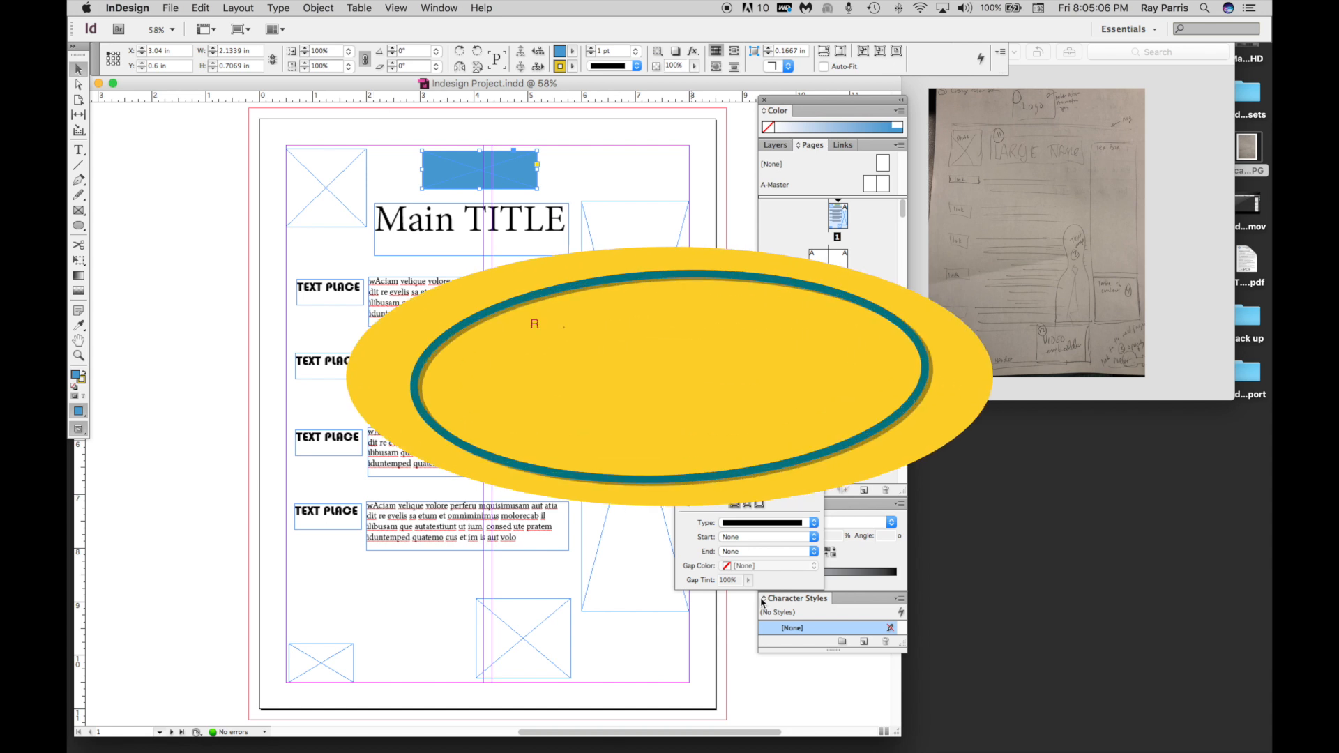
{"action": "mouse_move", "coordinate": [1122, 751]}
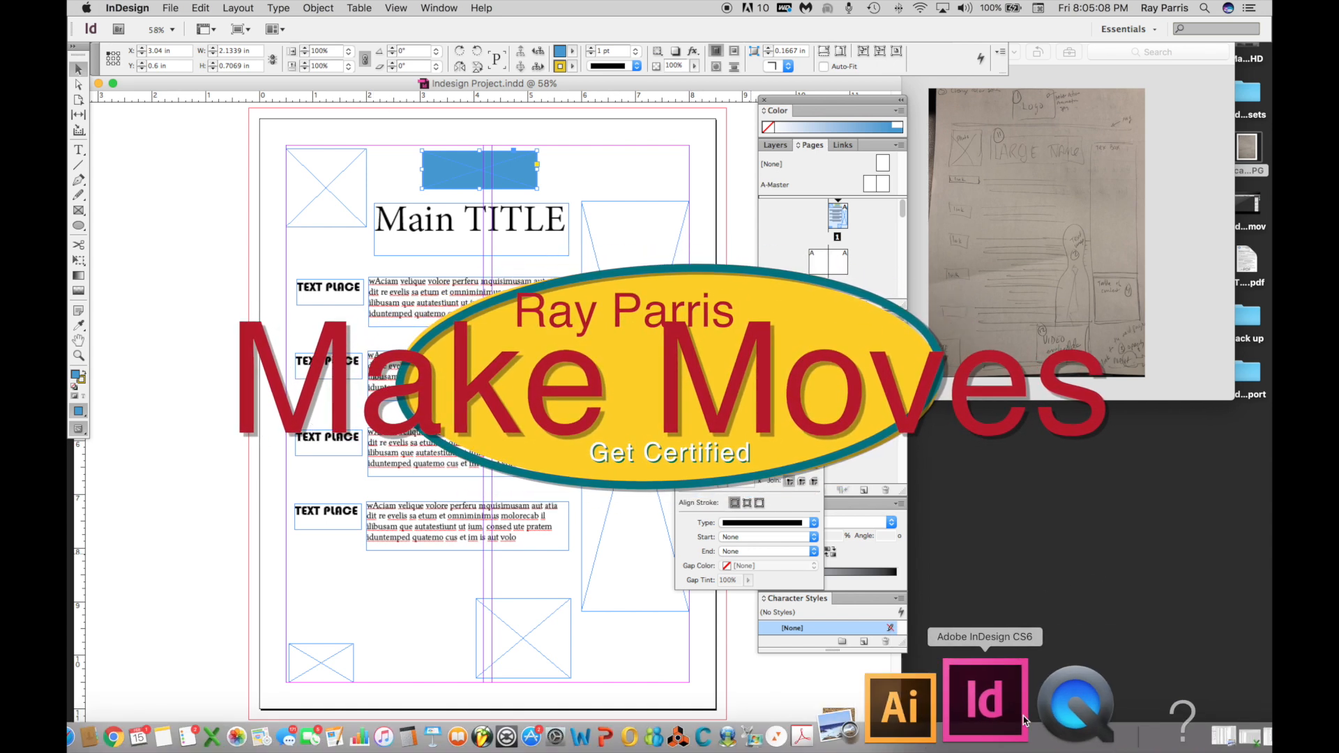